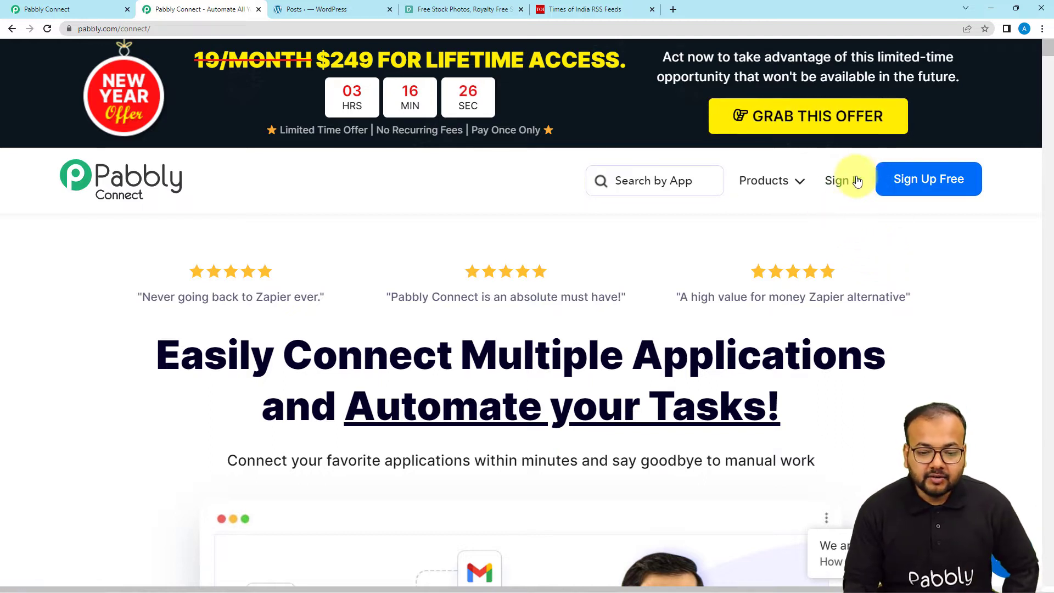
Create a new Pabbly Connect workflow named "RSS Feeds to WordPress".
{"action": "left_click", "coordinate": [95, 6]}
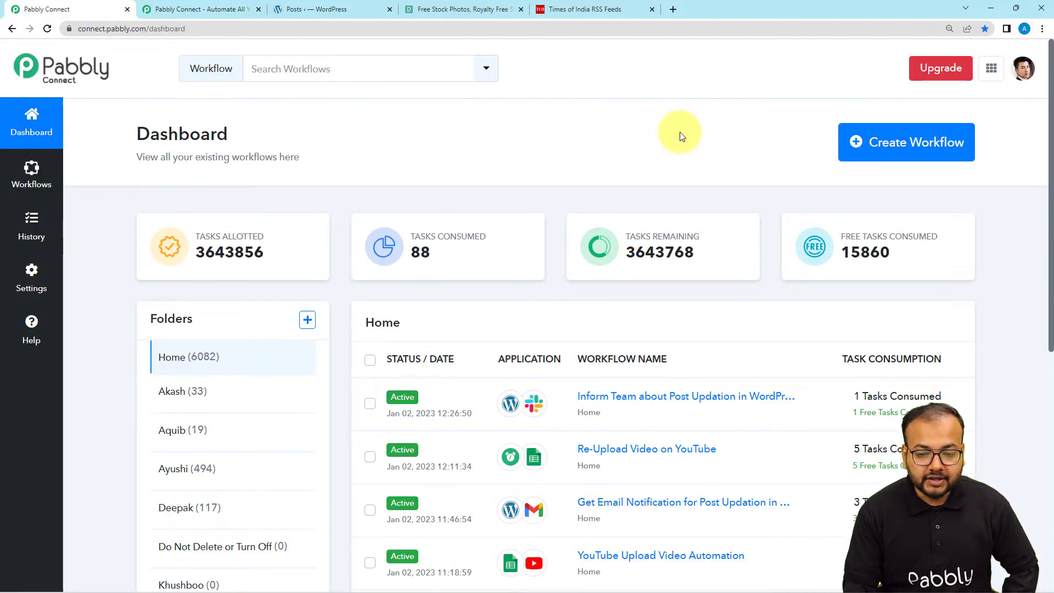
{"action": "left_click", "coordinate": [914, 149]}
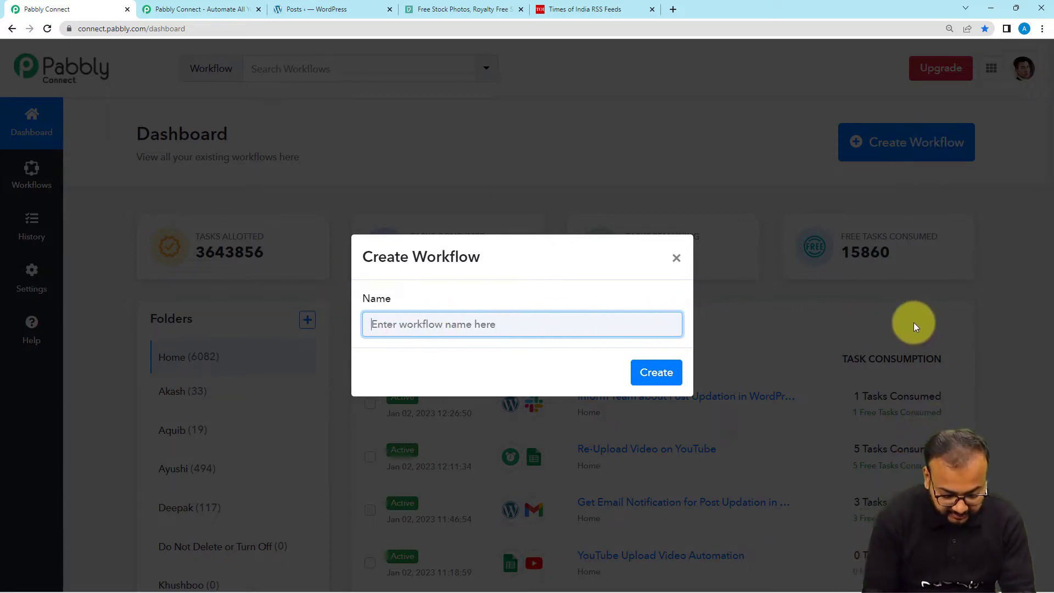
{"action": "type", "text": "RSS Feeds to WordPress"}
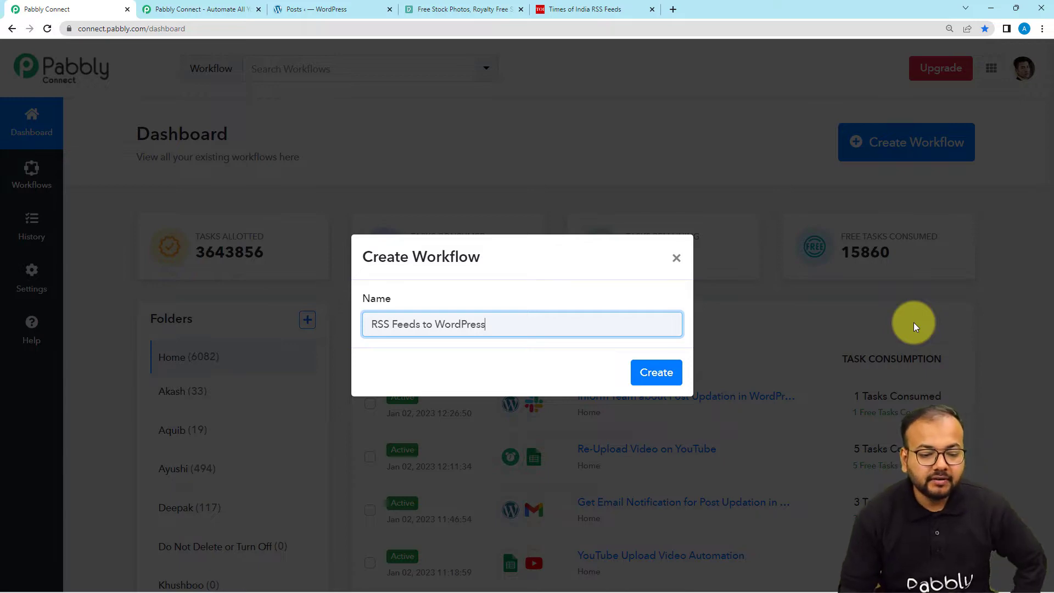
{"action": "left_click", "coordinate": [659, 373]}
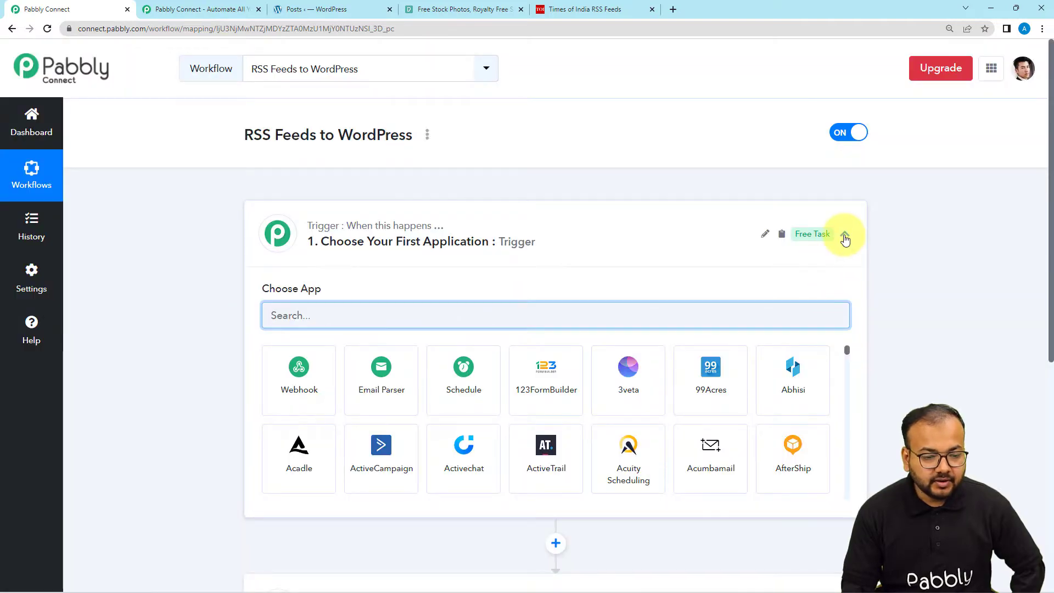
Set the workflow's trigger to RSS by Pabbly with the New Item in Feed event and connect it.
{"action": "left_click", "coordinate": [844, 234]}
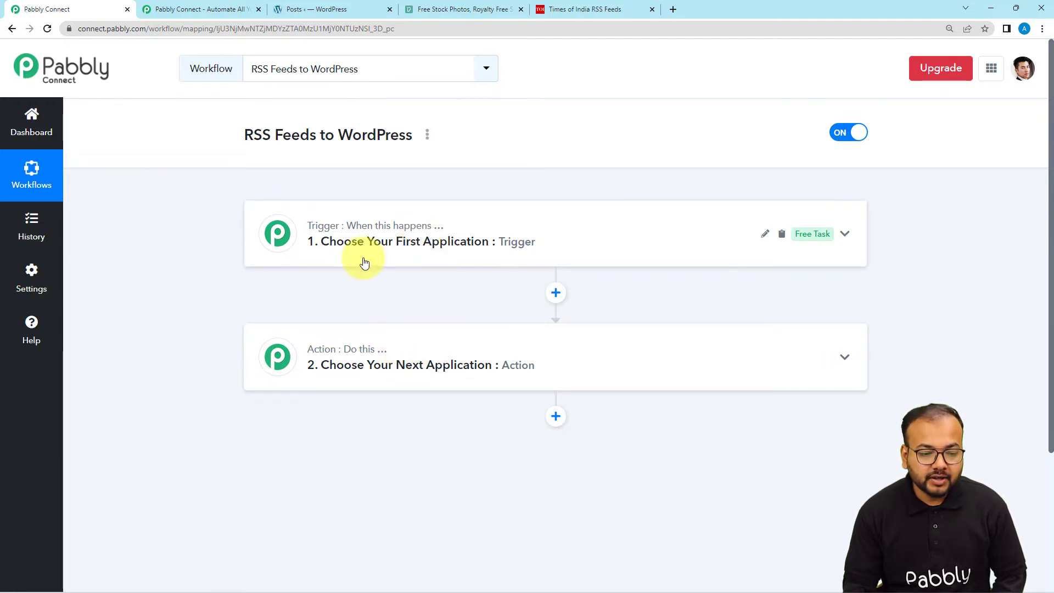
{"action": "left_click", "coordinate": [332, 253]}
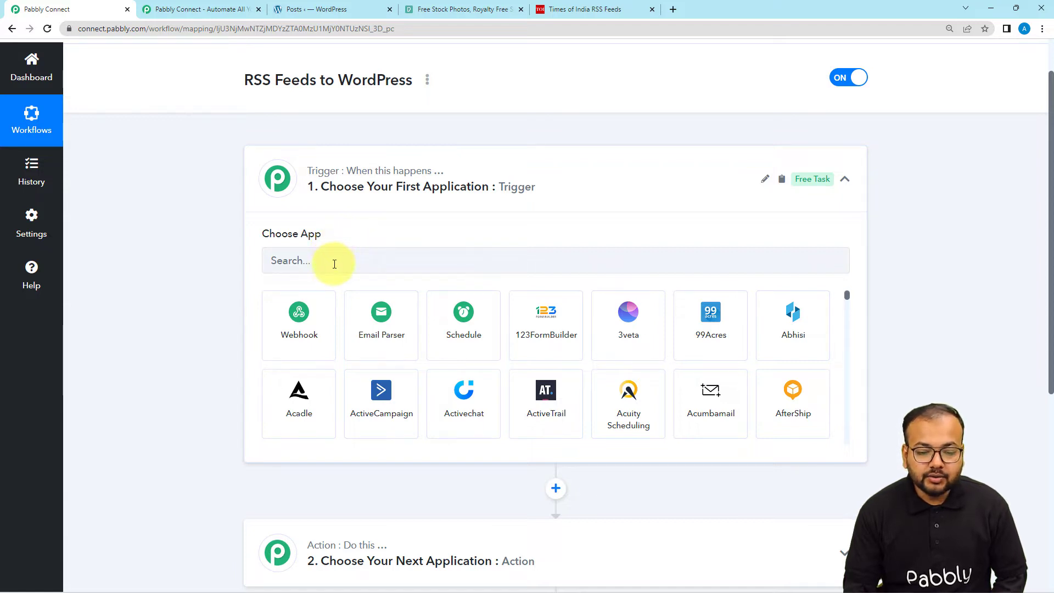
{"action": "left_click", "coordinate": [335, 263]}
{"action": "type", "text": "rss"}
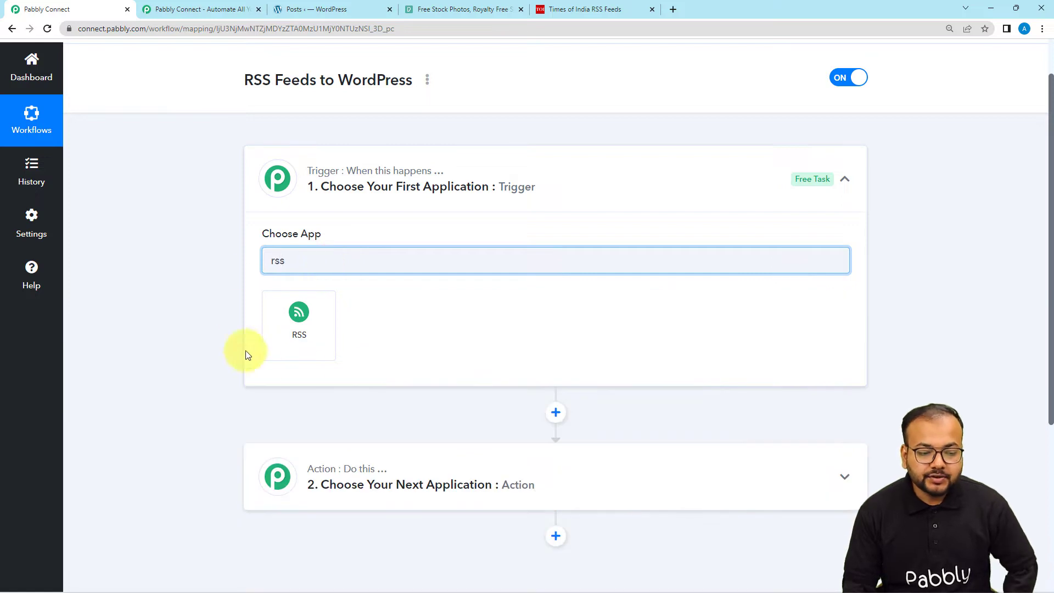
{"action": "left_click", "coordinate": [297, 328]}
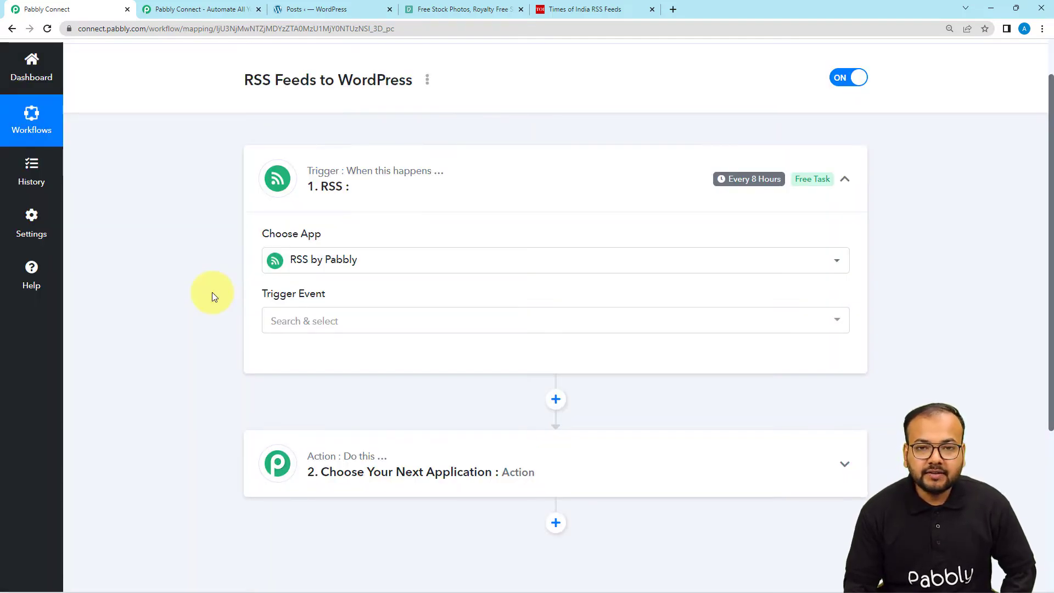
{"action": "scroll", "coordinate": [212, 292], "scroll_direction": "down", "scroll_amount": 1}
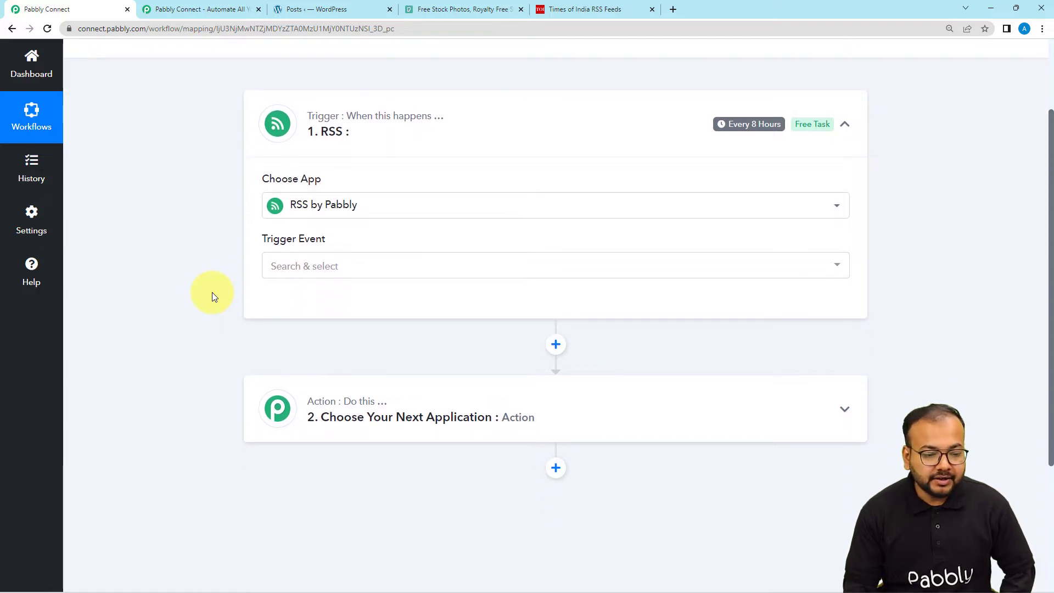
{"action": "left_click", "coordinate": [337, 257]}
{"action": "left_click", "coordinate": [316, 332]}
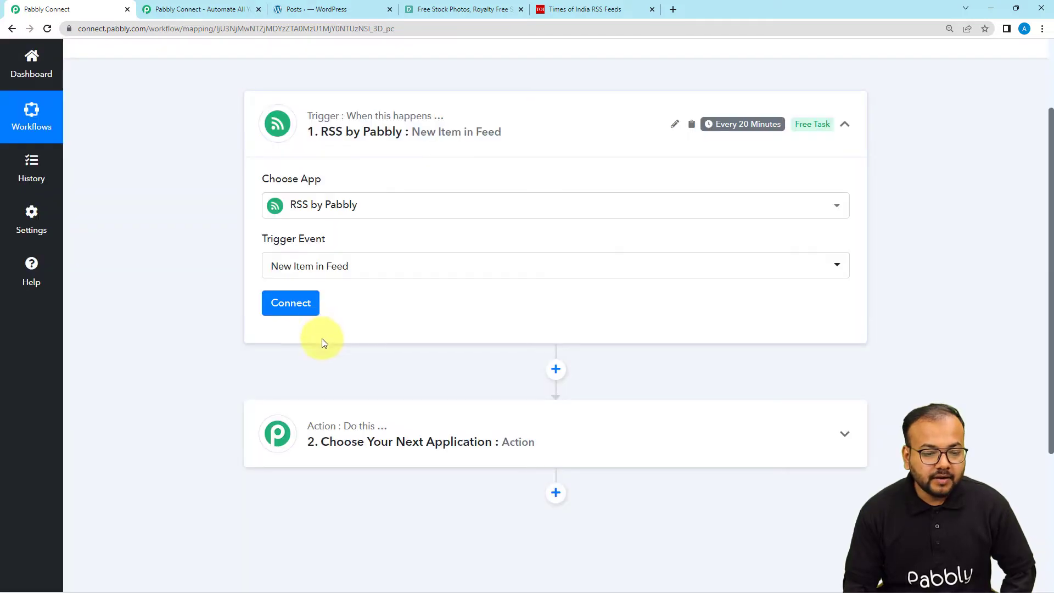
{"action": "left_click", "coordinate": [290, 302]}
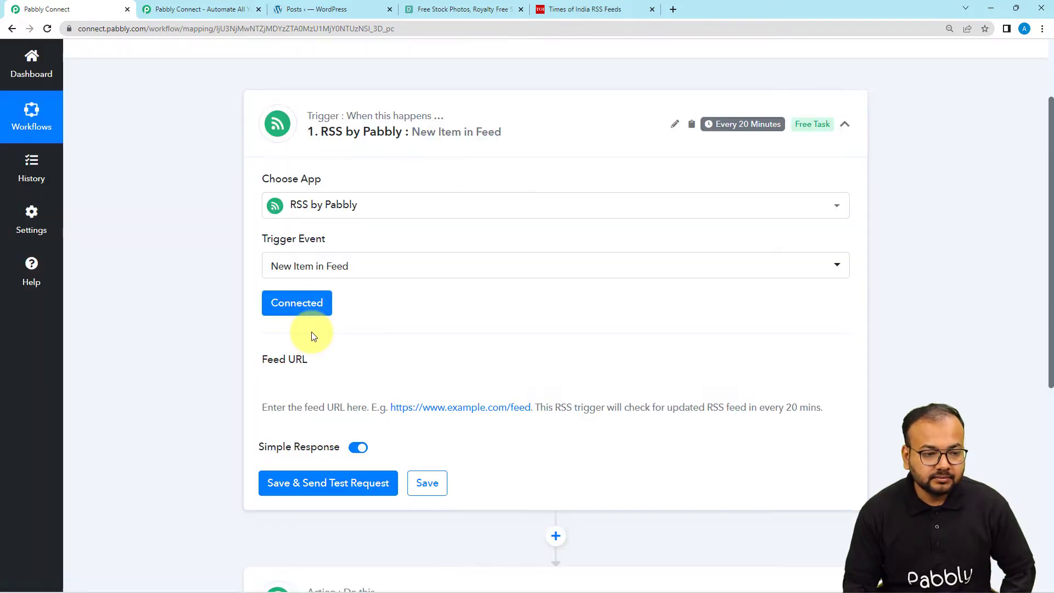
Copy the link of the Environment feed from the Times of India RSS page and paste it into the trigger's Feed URL.
{"action": "left_click", "coordinate": [322, 386]}
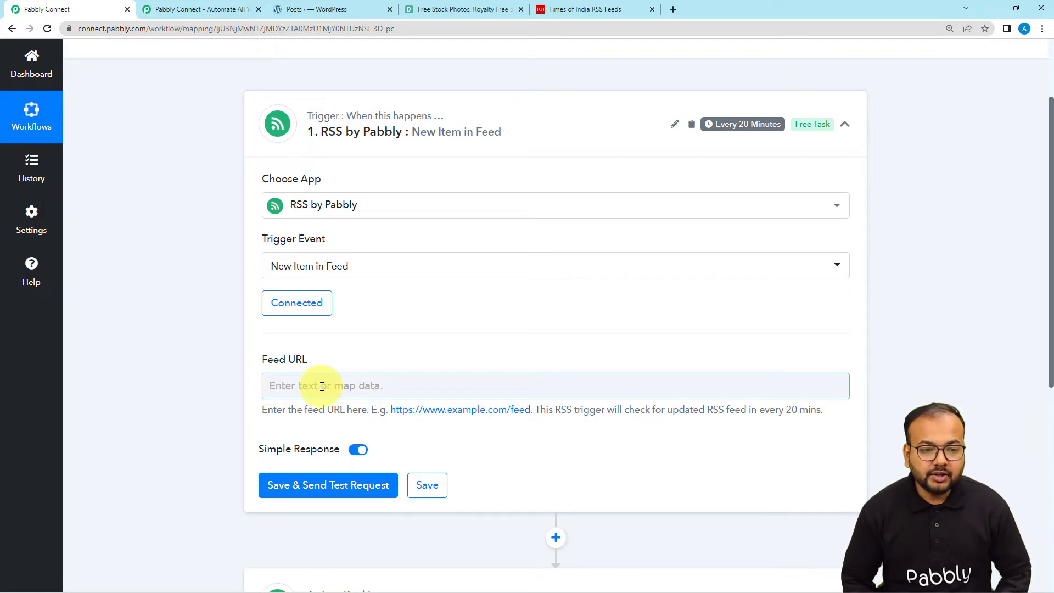
{"action": "left_click", "coordinate": [597, 10]}
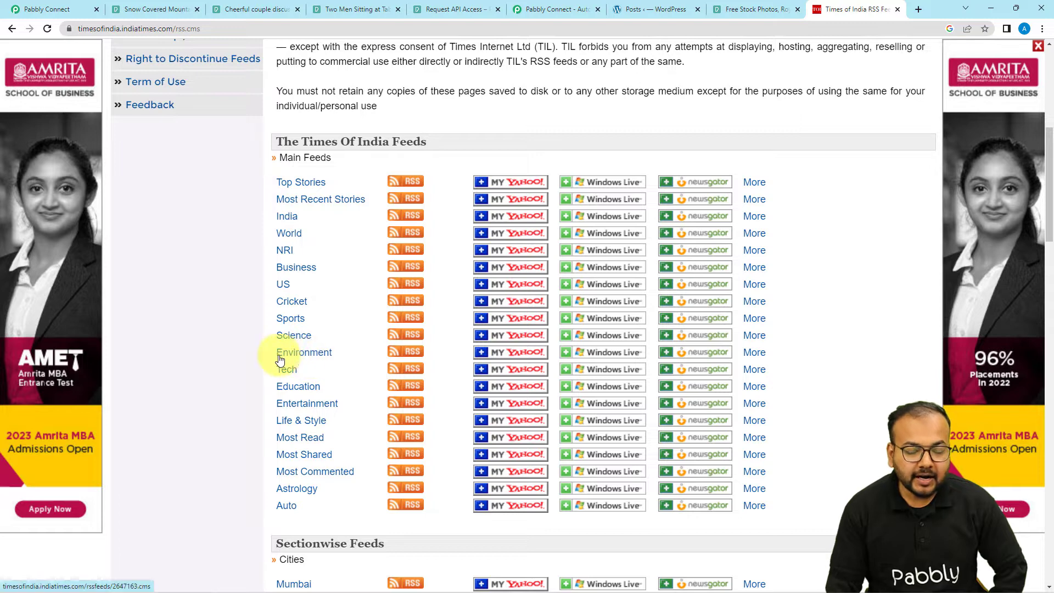
{"action": "right_click", "coordinate": [405, 355]}
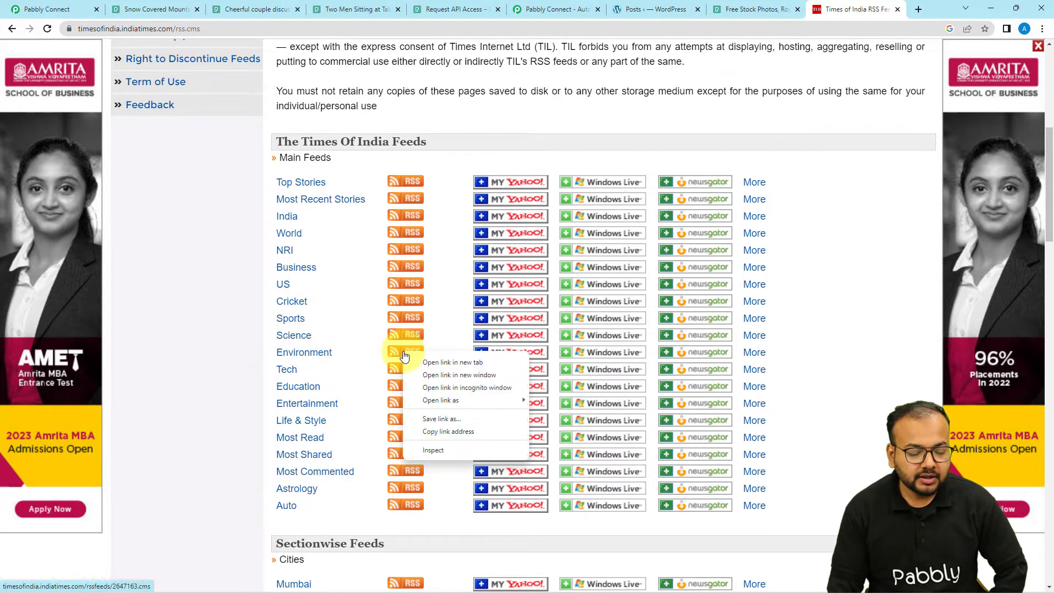
{"action": "left_click", "coordinate": [429, 432]}
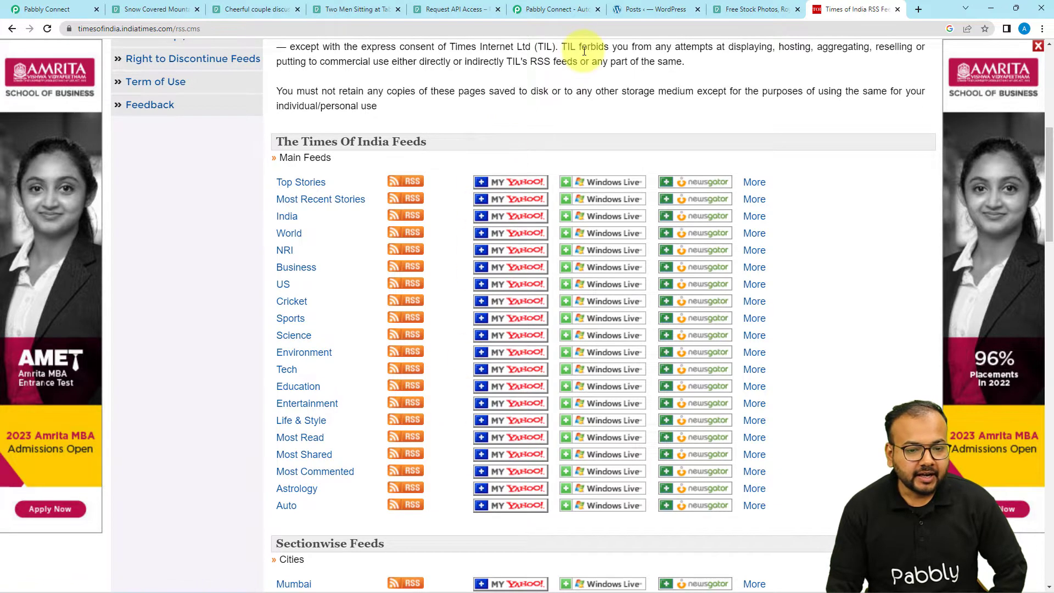
{"action": "left_click", "coordinate": [41, 8]}
{"action": "left_click", "coordinate": [292, 395]}
{"action": "right_click", "coordinate": [293, 395]}
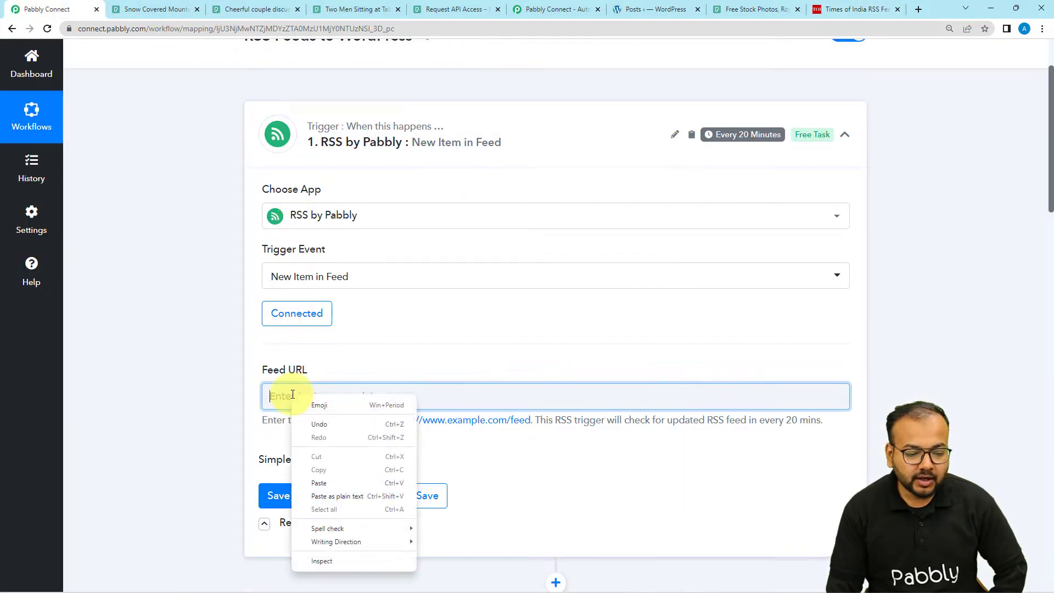
{"action": "left_click", "coordinate": [325, 492]}
{"action": "left_click", "coordinate": [197, 389]}
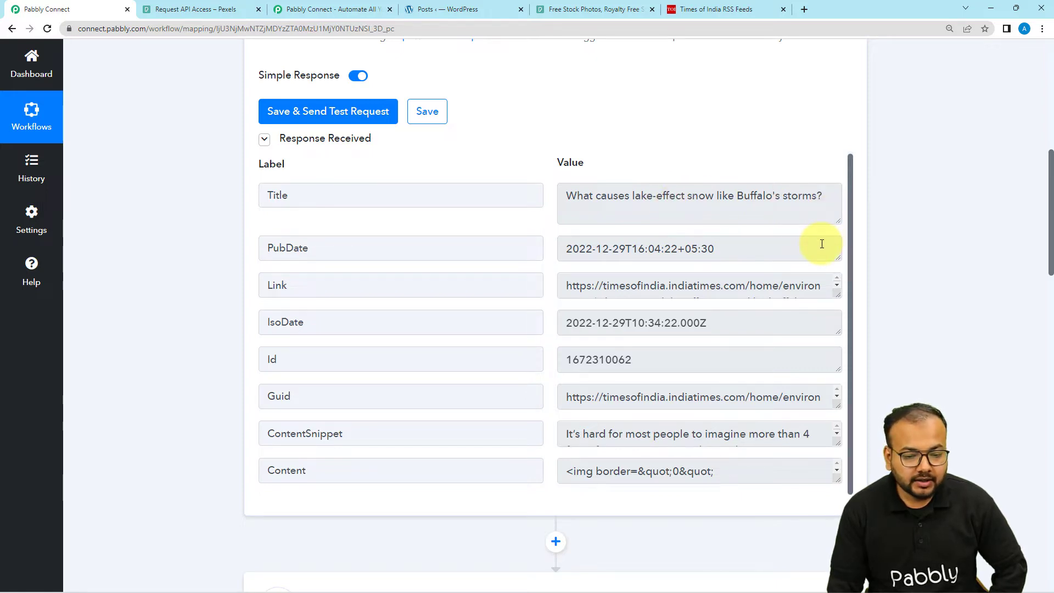
Enlarge the Link value in the received RSS response, open the article it points to, and look through the page.
{"action": "scroll", "coordinate": [821, 244], "scroll_direction": "down", "scroll_amount": 1}
{"action": "left_click_drag", "start_coordinate": [840, 242], "coordinate": [838, 324]}
{"action": "left_click_drag", "start_coordinate": [740, 263], "coordinate": [564, 227]}
{"action": "right_click", "coordinate": [623, 252]}
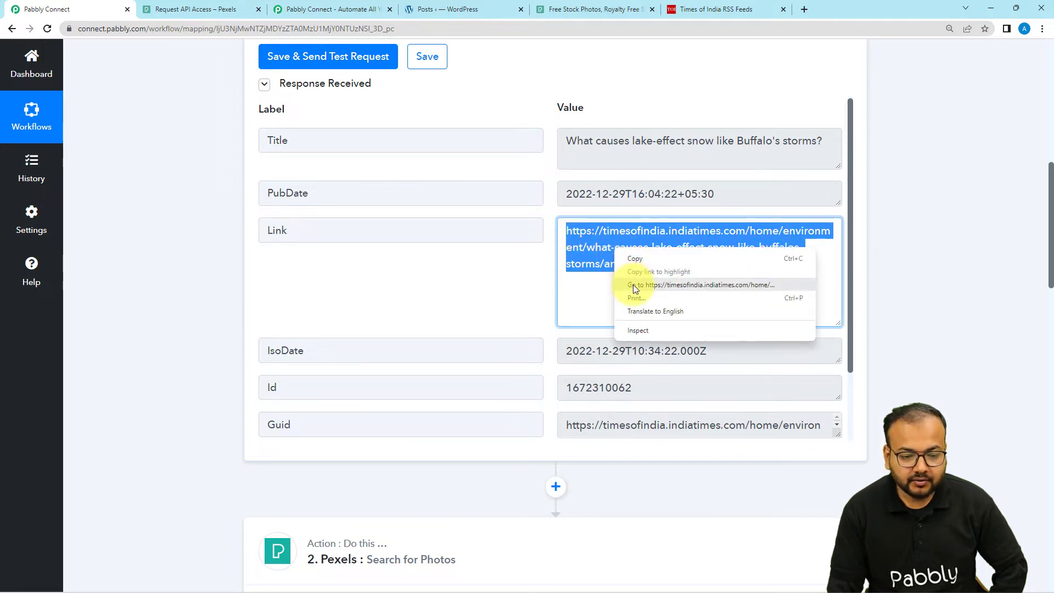
{"action": "left_click", "coordinate": [634, 284]}
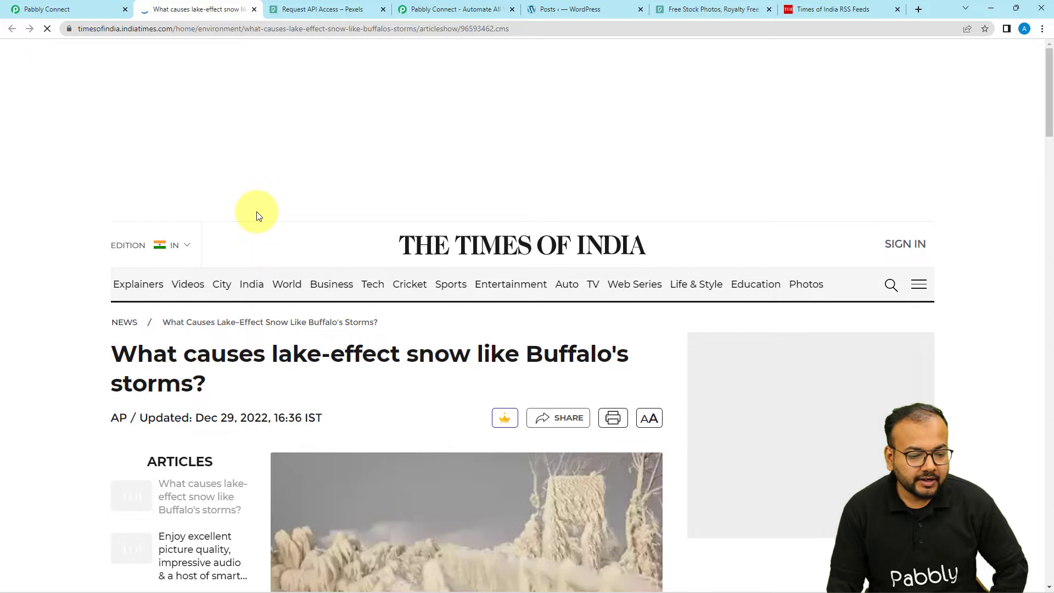
{"action": "scroll", "coordinate": [256, 211], "scroll_direction": "down", "scroll_amount": 2}
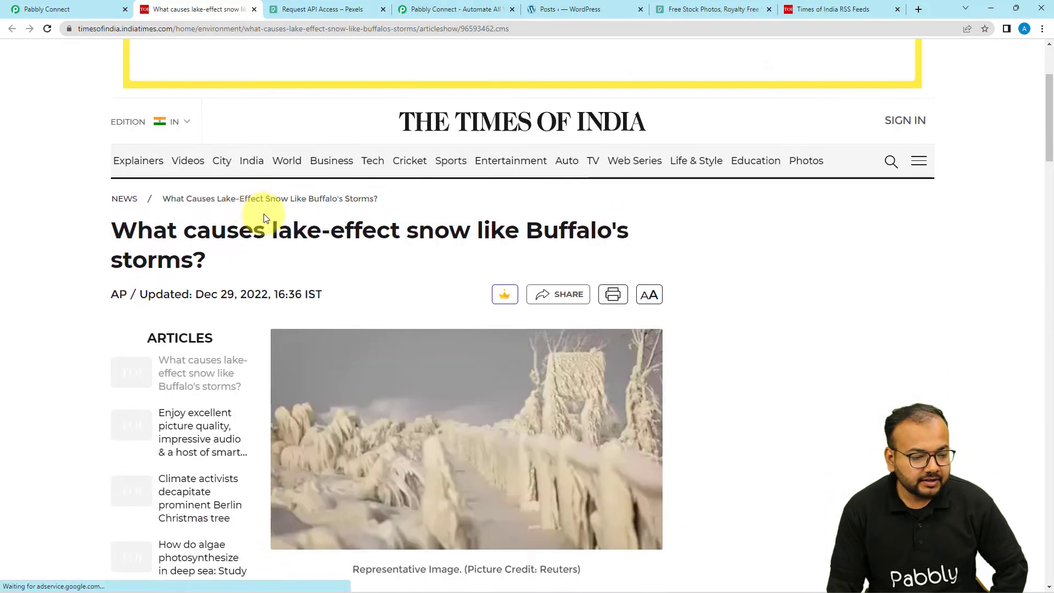
{"action": "scroll", "coordinate": [116, 232], "scroll_direction": "down", "scroll_amount": 5}
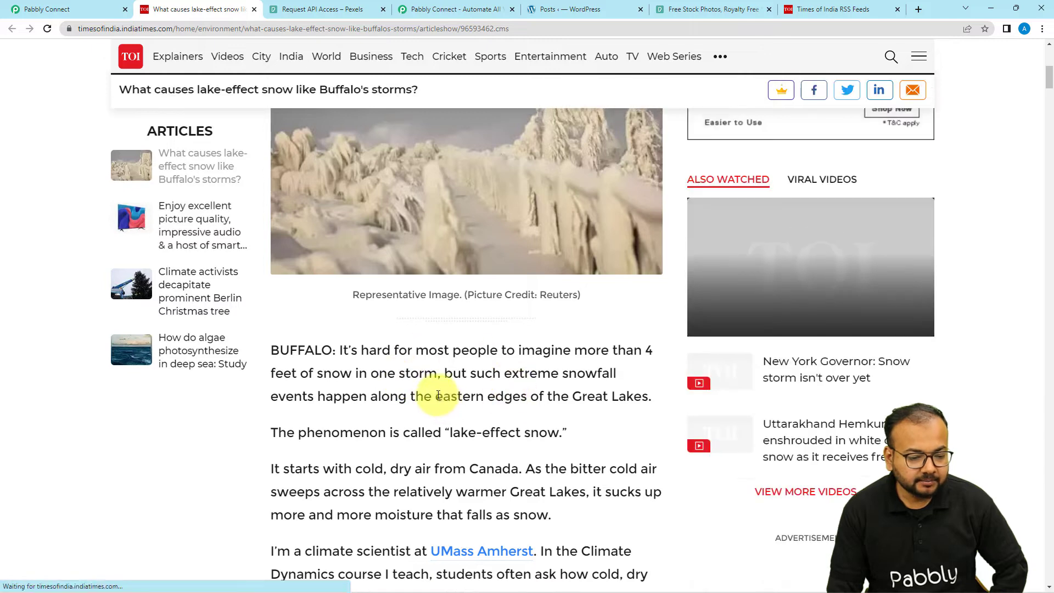
{"action": "scroll", "coordinate": [455, 396], "scroll_direction": "up", "scroll_amount": 4}
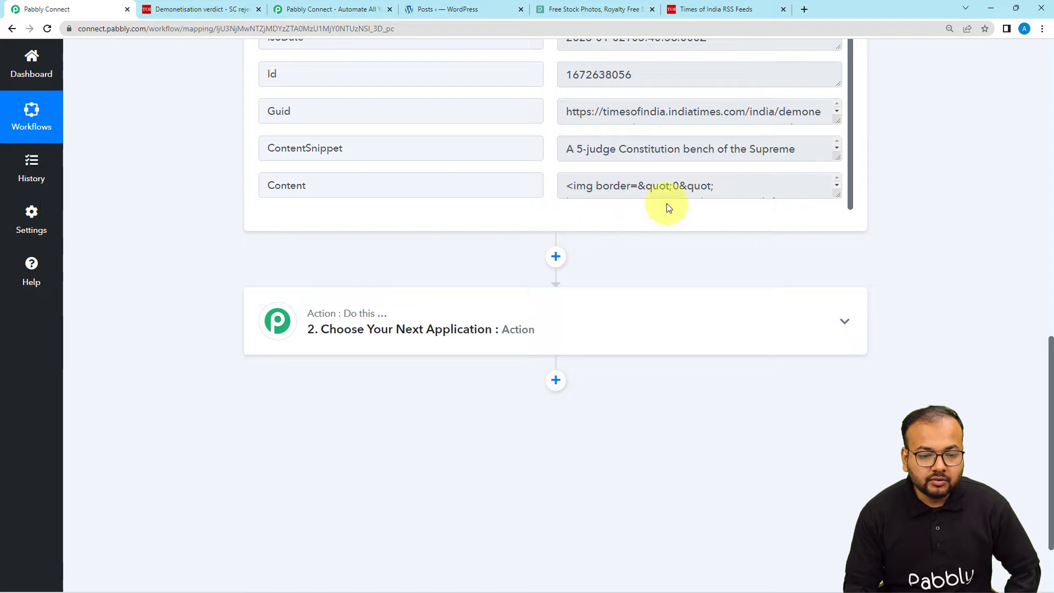
Set the workflow's action step to Pexels with the Search for Photos event.
{"action": "scroll", "coordinate": [209, 247], "scroll_direction": "down", "scroll_amount": 4}
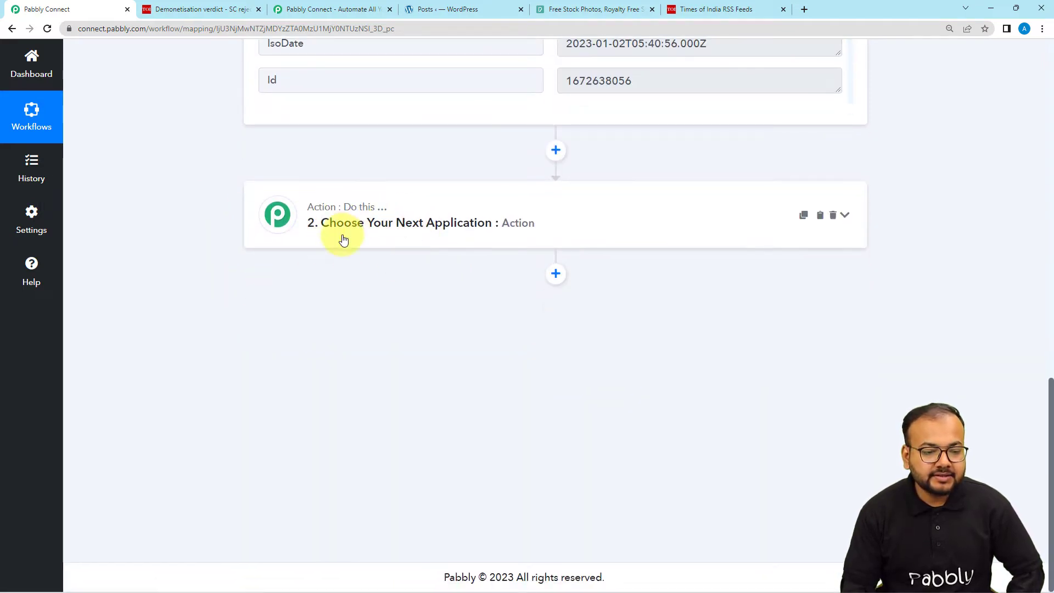
{"action": "left_click", "coordinate": [397, 245]}
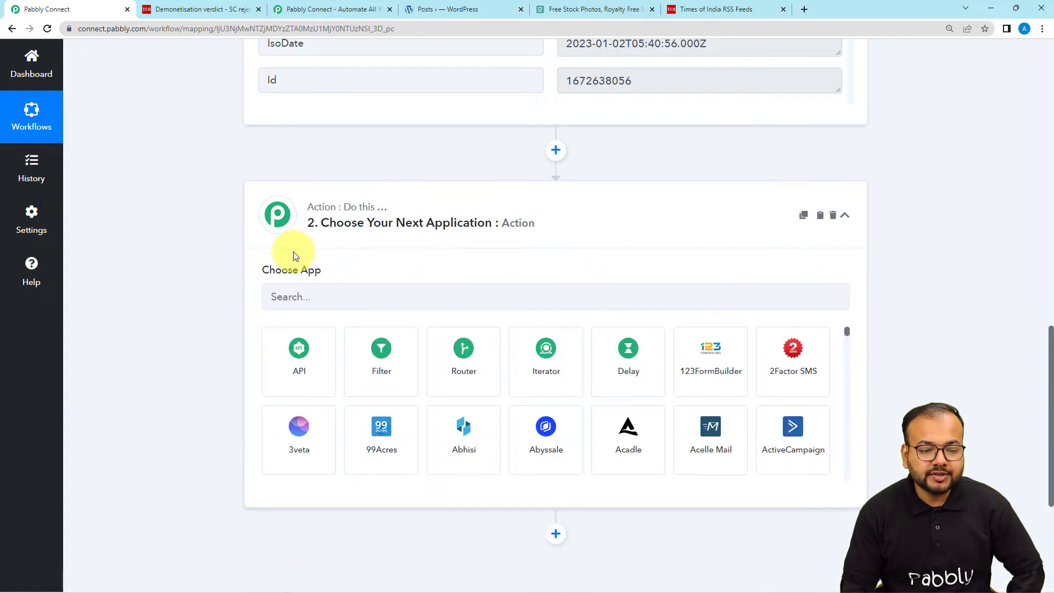
{"action": "scroll", "coordinate": [217, 259], "scroll_direction": "down", "scroll_amount": 1}
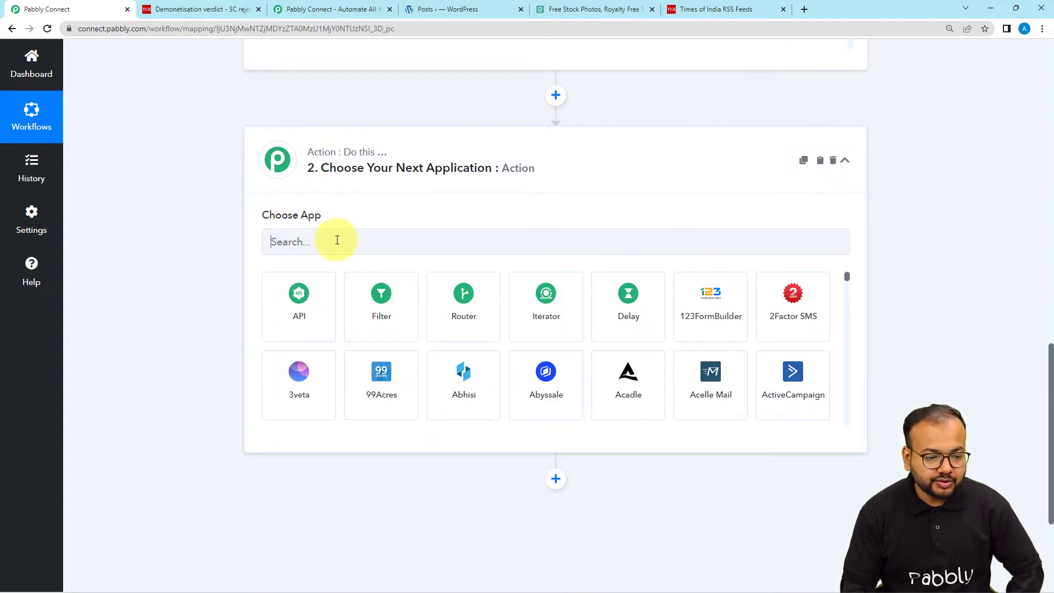
{"action": "left_click", "coordinate": [336, 240]}
{"action": "type", "text": "pexe"}
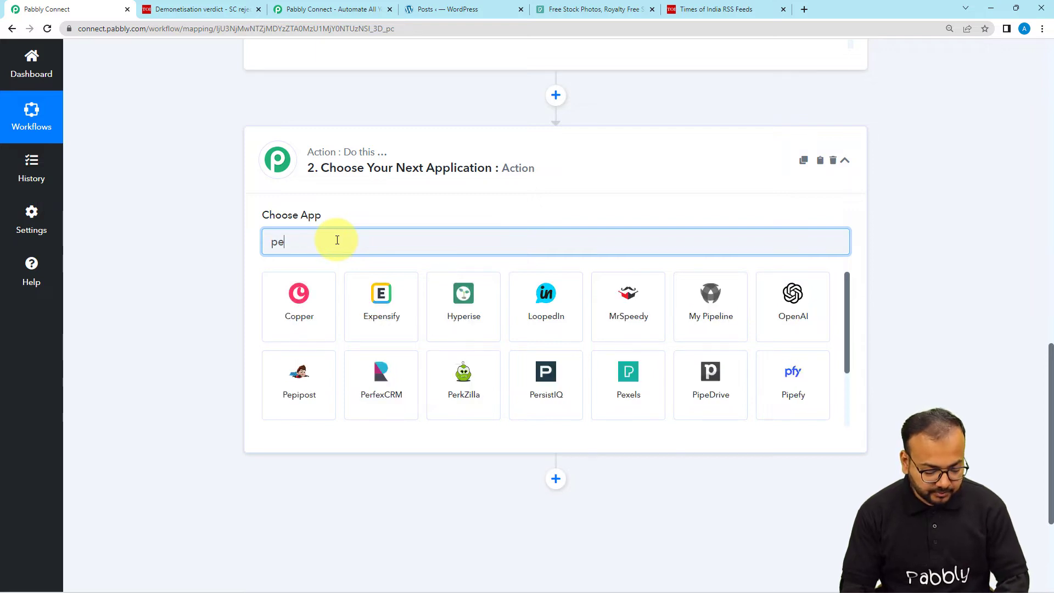
{"action": "left_click", "coordinate": [282, 317]}
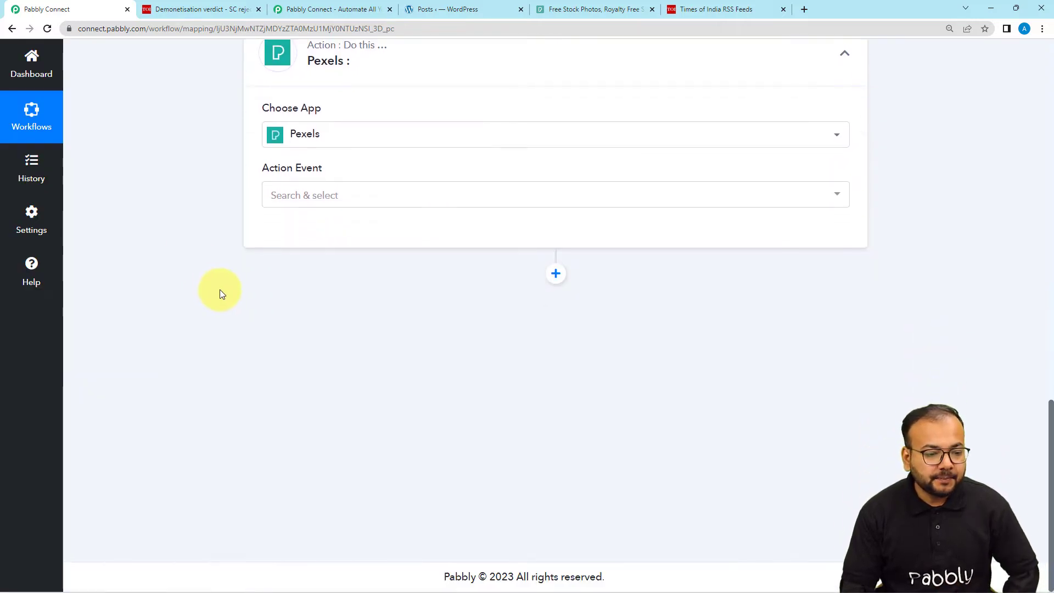
{"action": "left_click", "coordinate": [323, 192]}
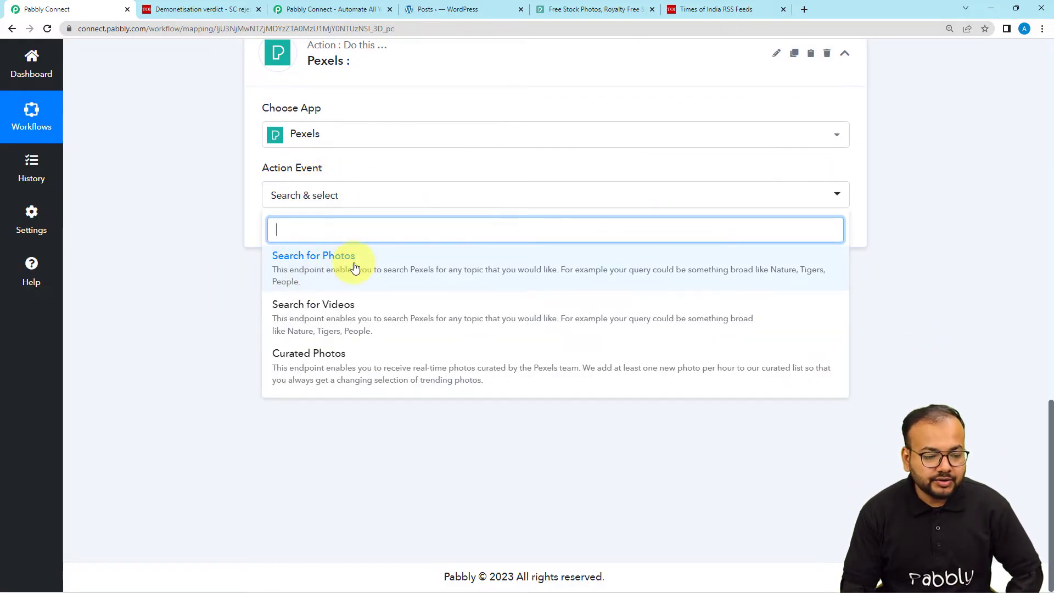
{"action": "left_click", "coordinate": [321, 271]}
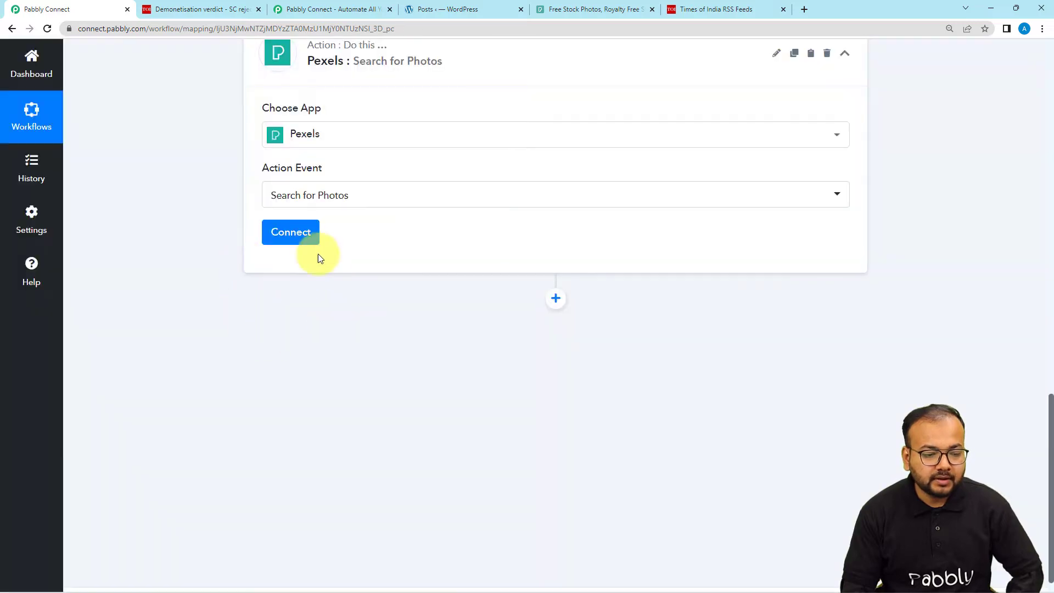
Add a new Pexels connection by copying the API key from the Pexels site into the Authorization field, and save it.
{"action": "left_click", "coordinate": [297, 235]}
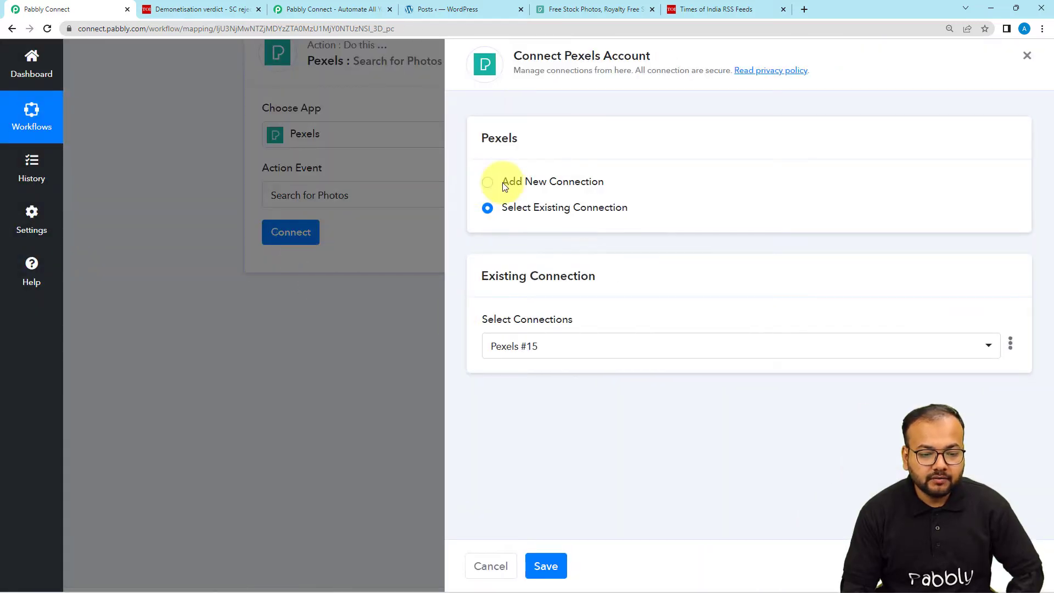
{"action": "left_click", "coordinate": [488, 187]}
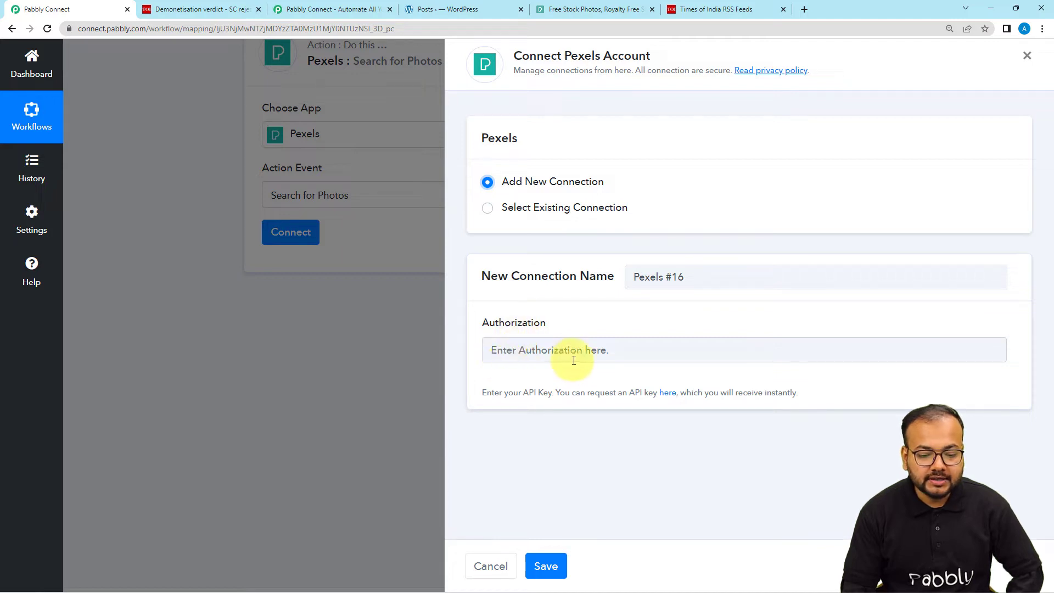
{"action": "left_click", "coordinate": [668, 399]}
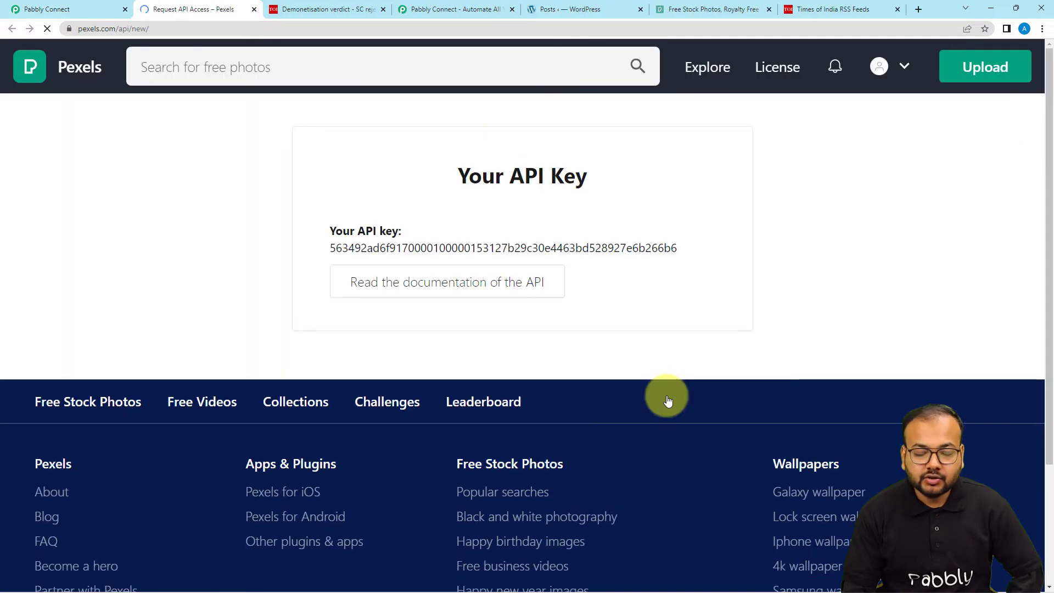
{"action": "double_click", "coordinate": [335, 248]}
{"action": "right_click", "coordinate": [333, 248]}
{"action": "left_click", "coordinate": [341, 255]}
{"action": "left_click", "coordinate": [88, 10]}
{"action": "right_click", "coordinate": [535, 350]}
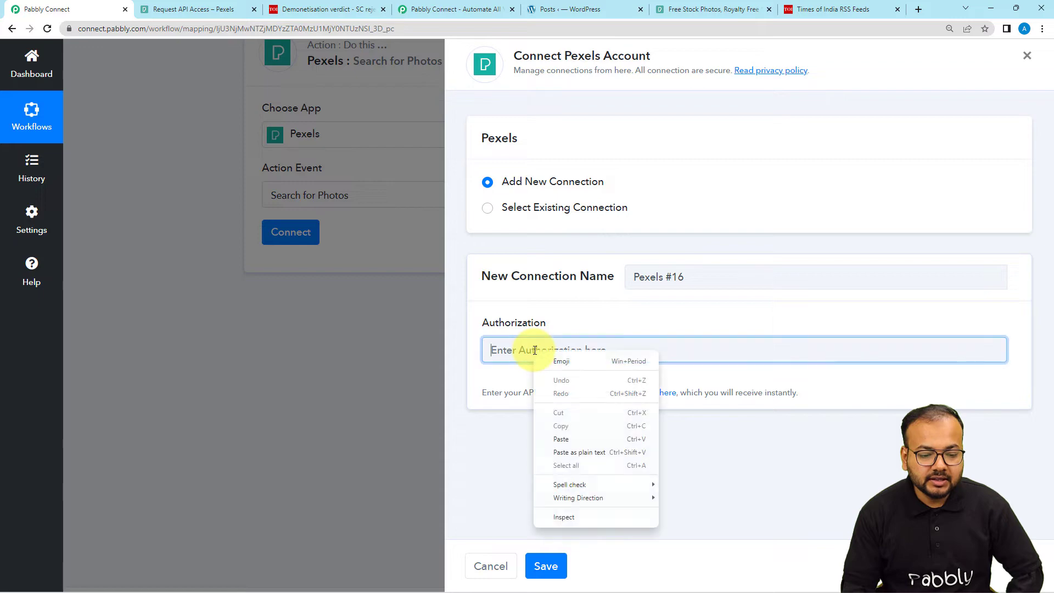
{"action": "left_click", "coordinate": [560, 438]}
{"action": "left_click", "coordinate": [545, 568]}
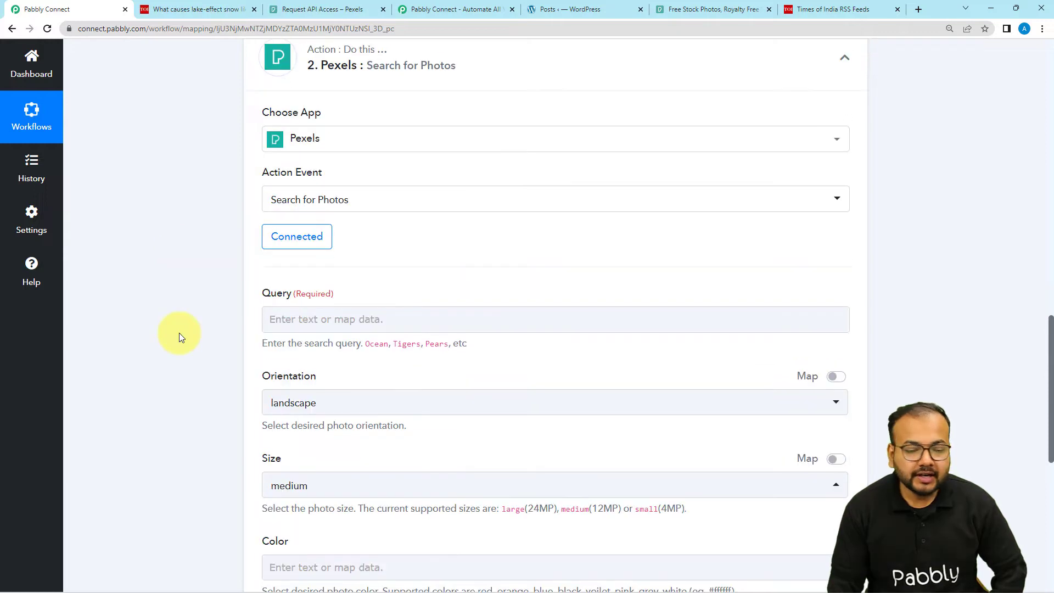
Map the Title value from the RSS by Pabbly step into the Query field of the Pexels photo search.
{"action": "left_click", "coordinate": [324, 316]}
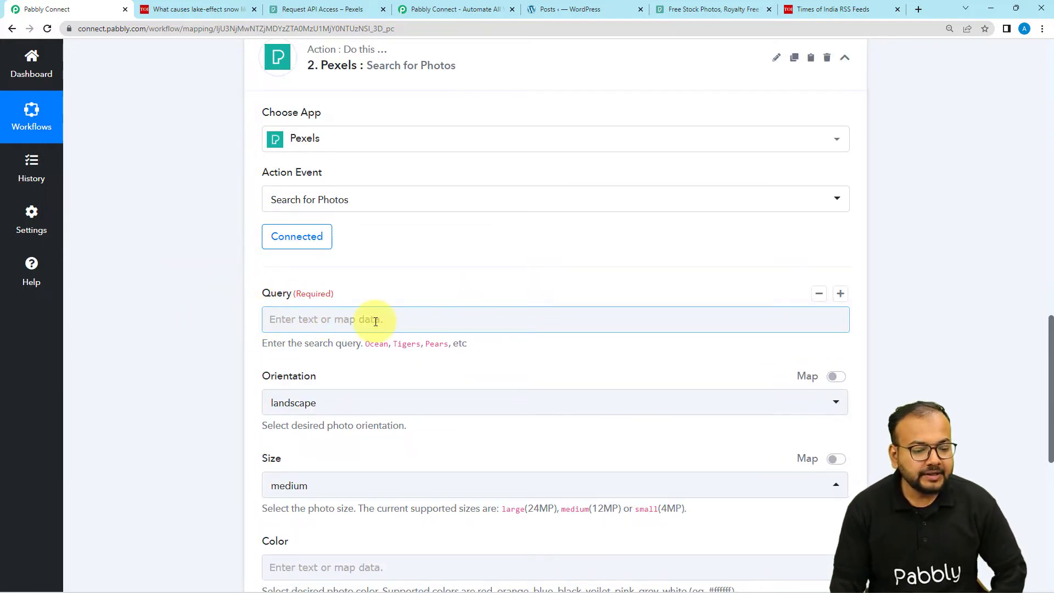
{"action": "scroll", "coordinate": [178, 276], "scroll_direction": "down", "scroll_amount": 1}
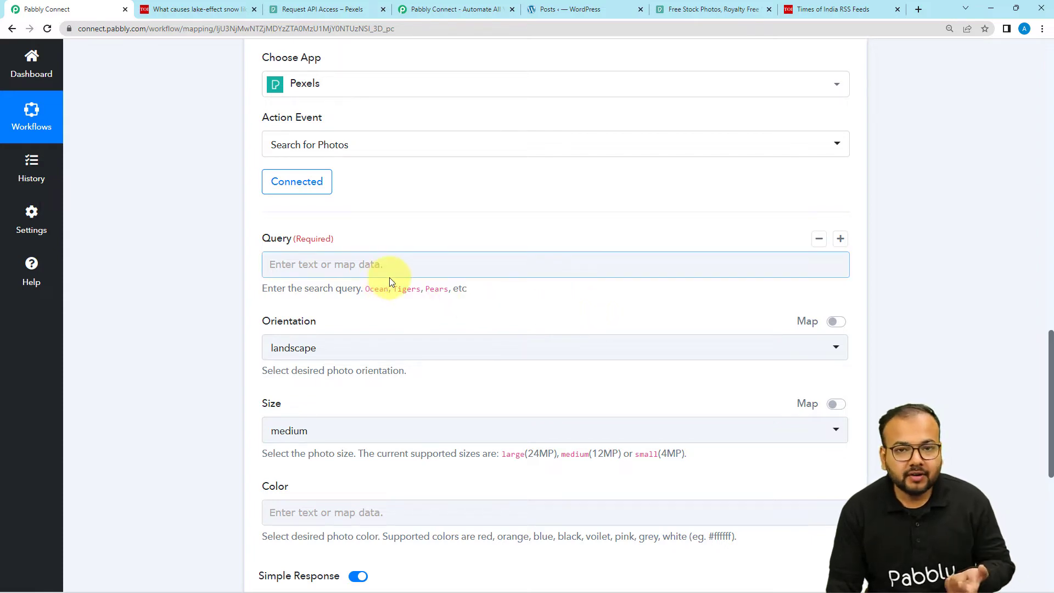
{"action": "scroll", "coordinate": [221, 254], "scroll_direction": "up", "scroll_amount": 12}
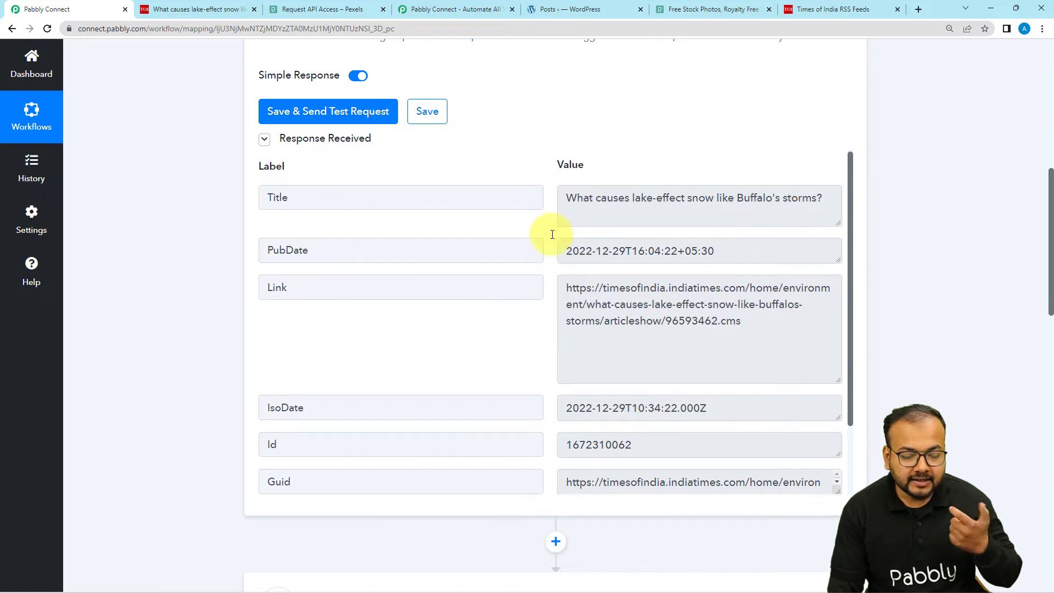
{"action": "scroll", "coordinate": [197, 279], "scroll_direction": "down", "scroll_amount": 8}
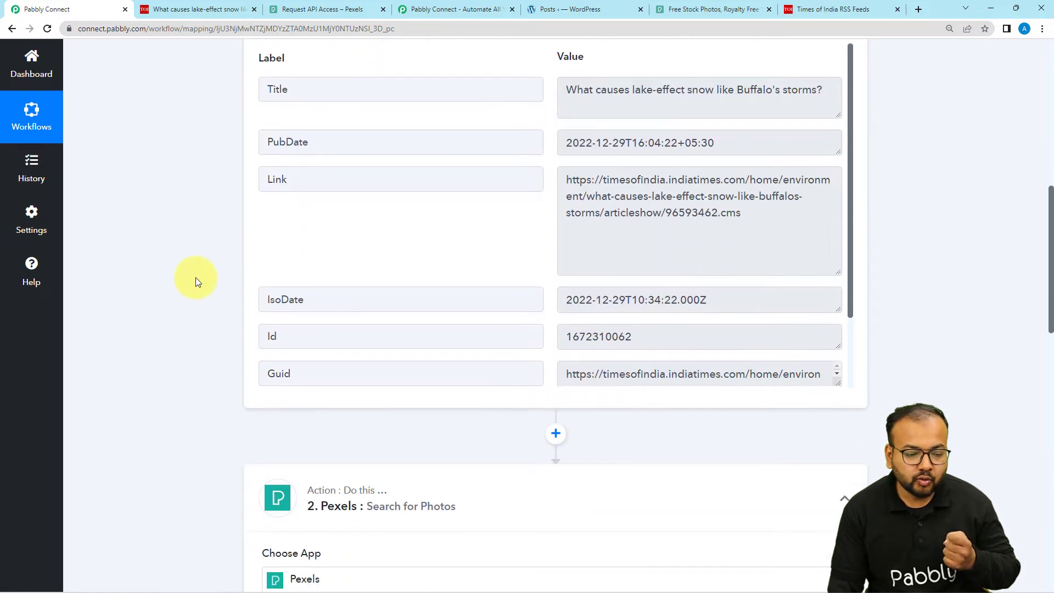
{"action": "scroll", "coordinate": [195, 278], "scroll_direction": "down", "scroll_amount": 5}
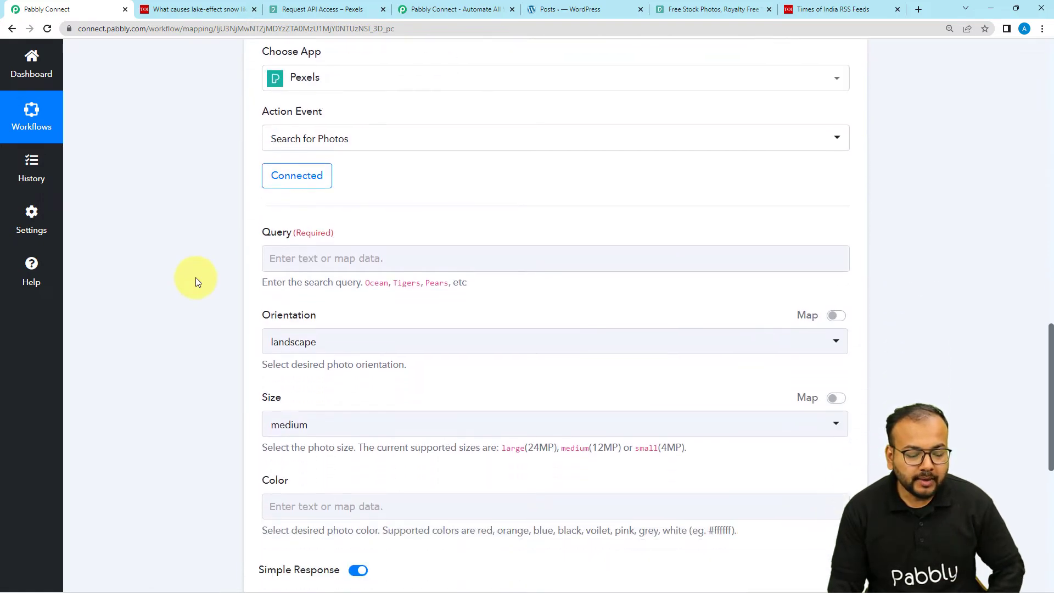
{"action": "left_click", "coordinate": [291, 155]}
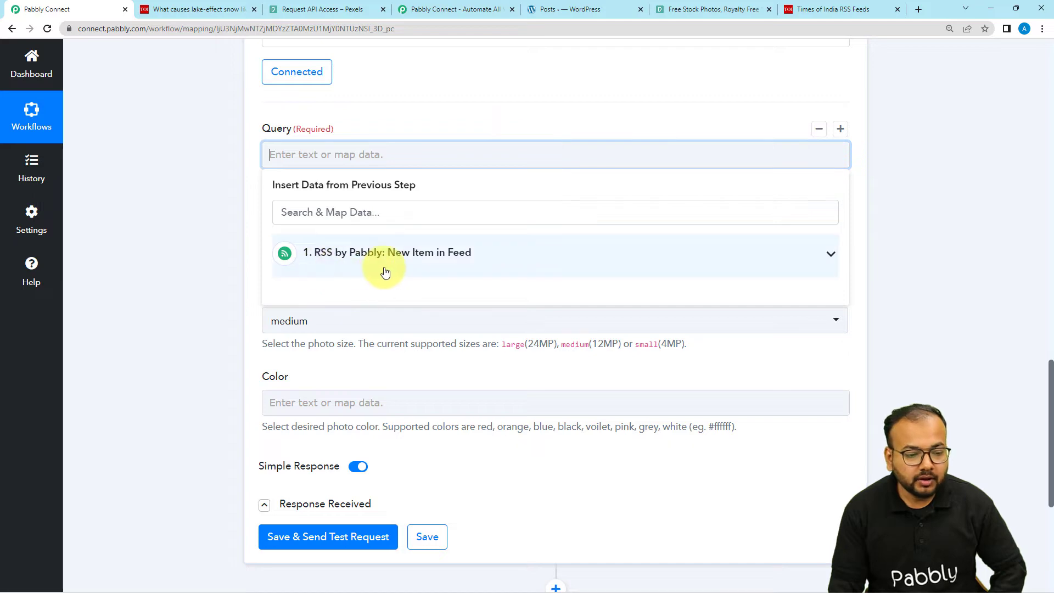
{"action": "left_click", "coordinate": [353, 271]}
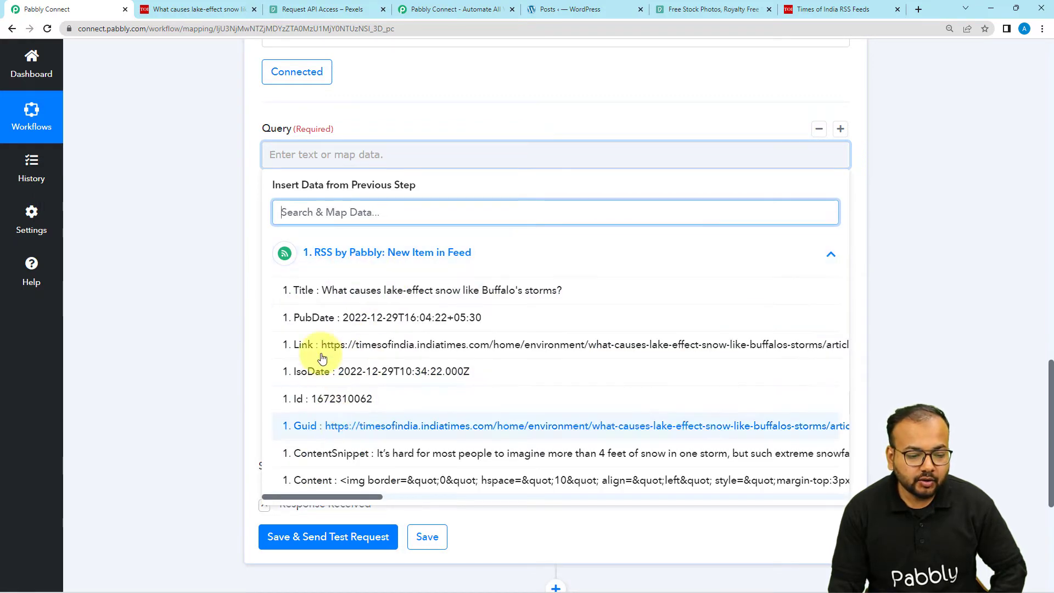
{"action": "left_click", "coordinate": [338, 302]}
{"action": "left_click", "coordinate": [191, 219]}
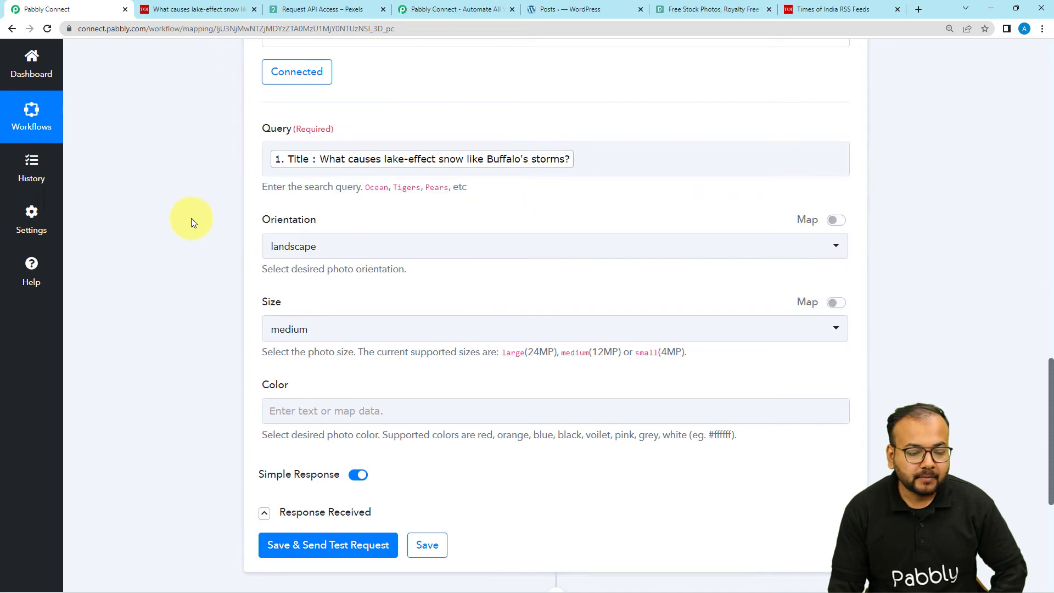
Save the Pexels step with a test request and look through the photo data in the received response.
{"action": "scroll", "coordinate": [286, 260], "scroll_direction": "down", "scroll_amount": 2}
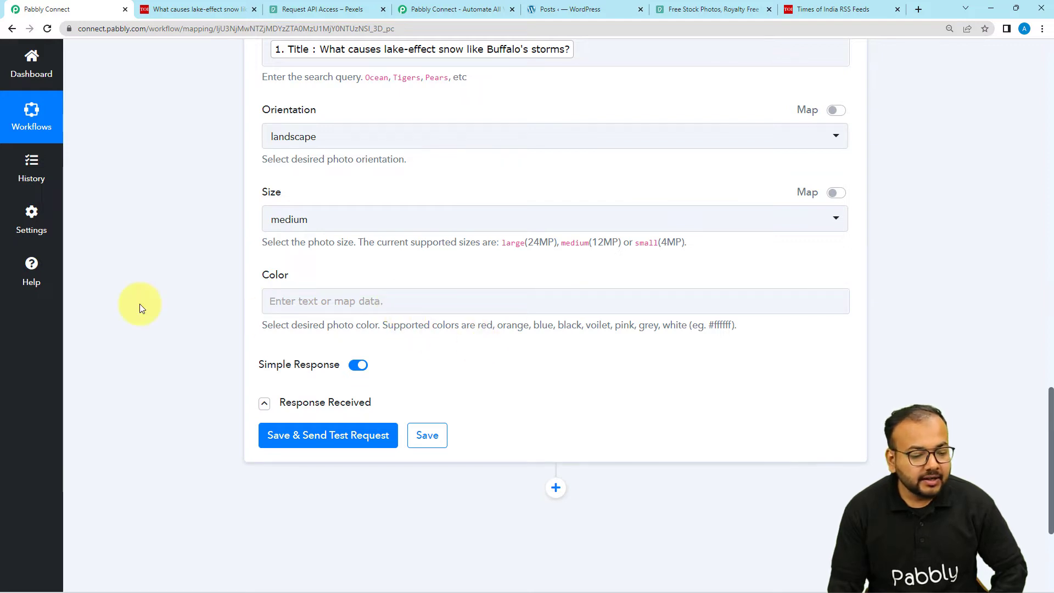
{"action": "scroll", "coordinate": [151, 303], "scroll_direction": "down", "scroll_amount": 2}
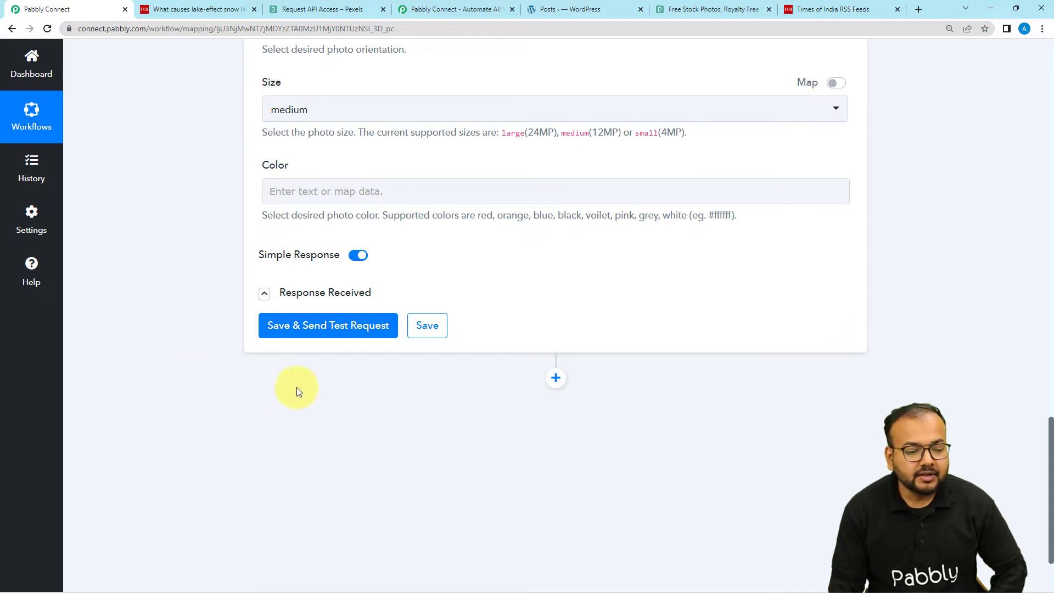
{"action": "left_click", "coordinate": [297, 330]}
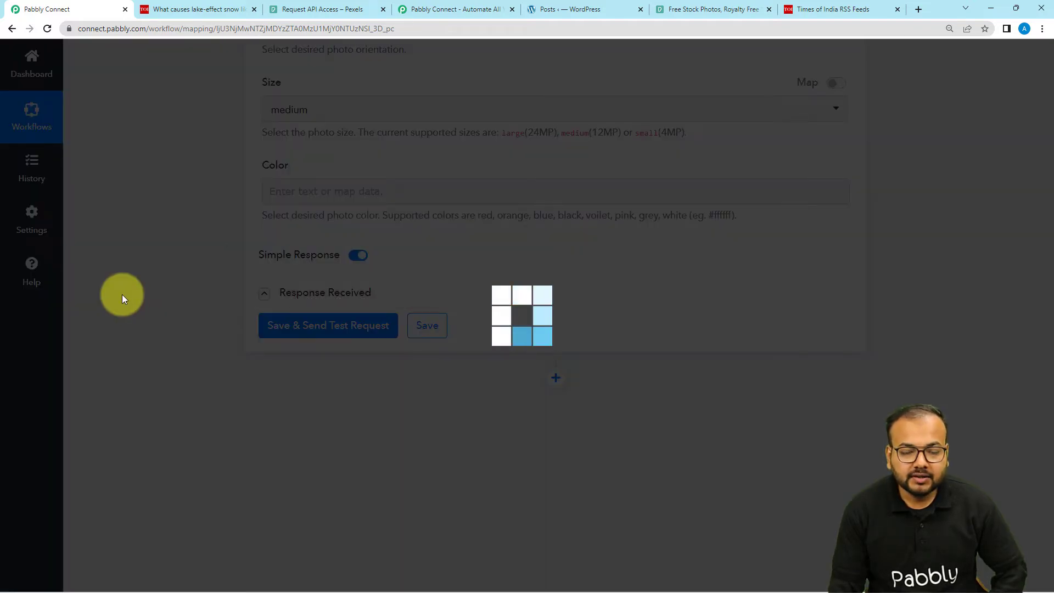
{"action": "scroll", "coordinate": [371, 447], "scroll_direction": "up", "scroll_amount": 3}
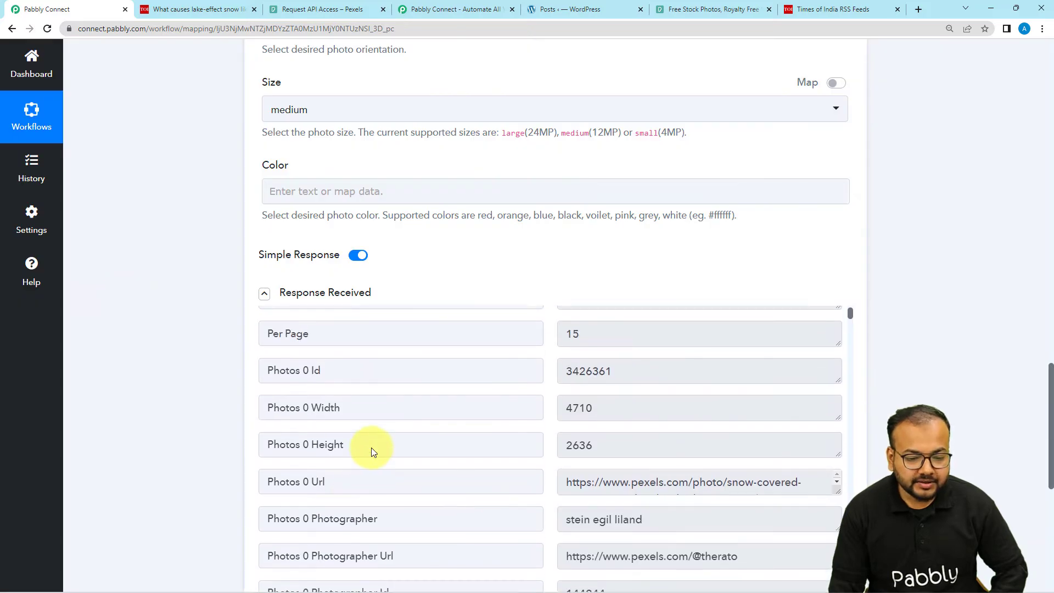
{"action": "scroll", "coordinate": [371, 446], "scroll_direction": "down", "scroll_amount": 2}
{"action": "scroll", "coordinate": [137, 362], "scroll_direction": "down", "scroll_amount": 4}
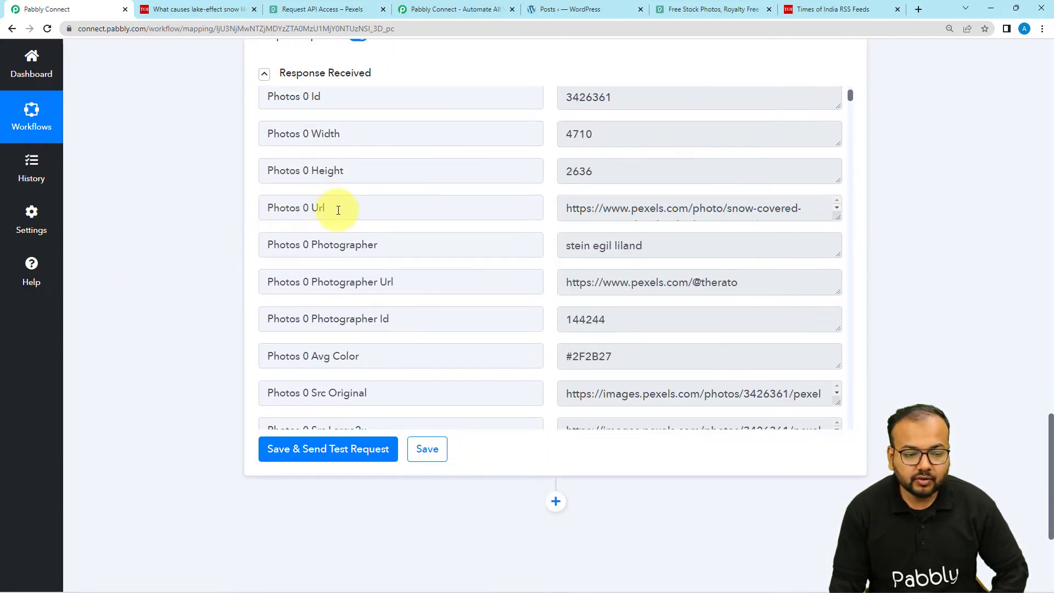
Enlarge the Photos 0 Url value in the Pexels response and open the photo page it points to.
{"action": "left_click_drag", "start_coordinate": [838, 217], "coordinate": [845, 294]}
{"action": "left_click_drag", "start_coordinate": [757, 225], "coordinate": [566, 208]}
{"action": "right_click", "coordinate": [589, 213]}
{"action": "left_click", "coordinate": [600, 252]}
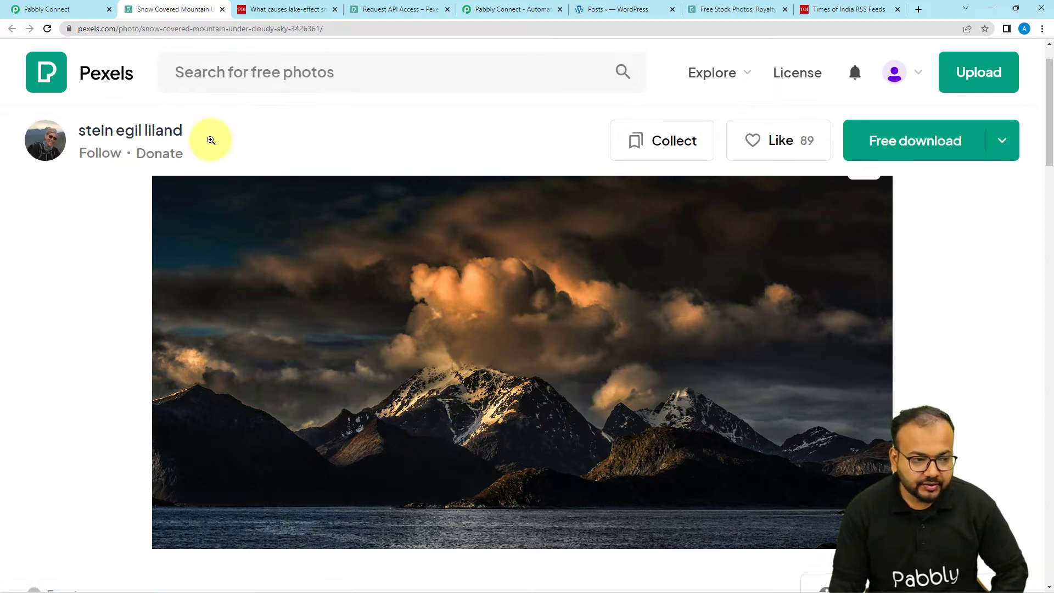
Compare the article title mapped in the Query field with the opened Pexels photo.
{"action": "left_click", "coordinate": [61, 18]}
{"action": "scroll", "coordinate": [138, 181], "scroll_direction": "up", "scroll_amount": 6}
{"action": "scroll", "coordinate": [138, 181], "scroll_direction": "up", "scroll_amount": 1}
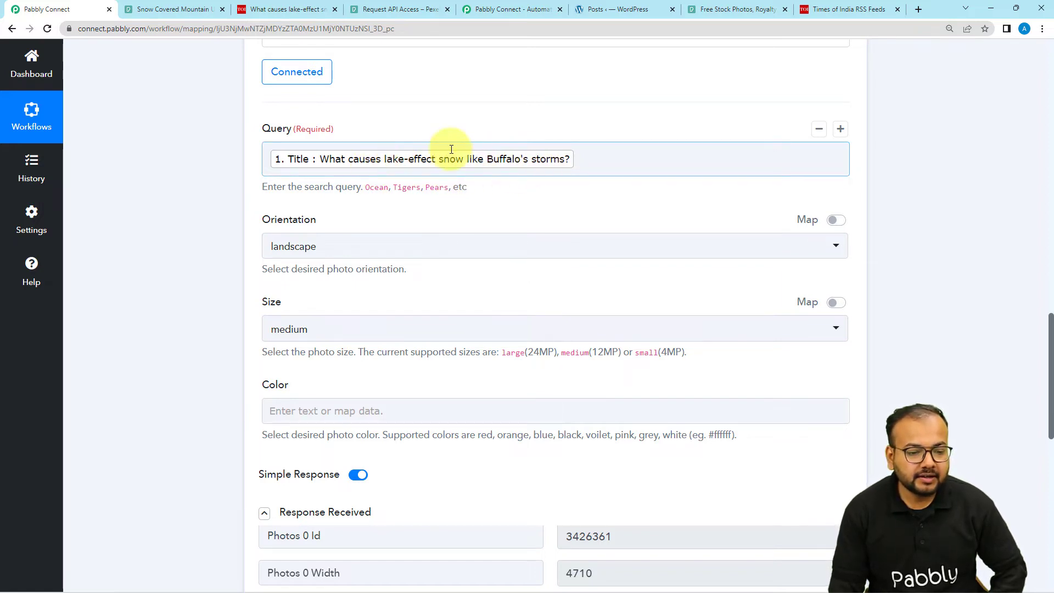
{"action": "left_click", "coordinate": [187, 10]}
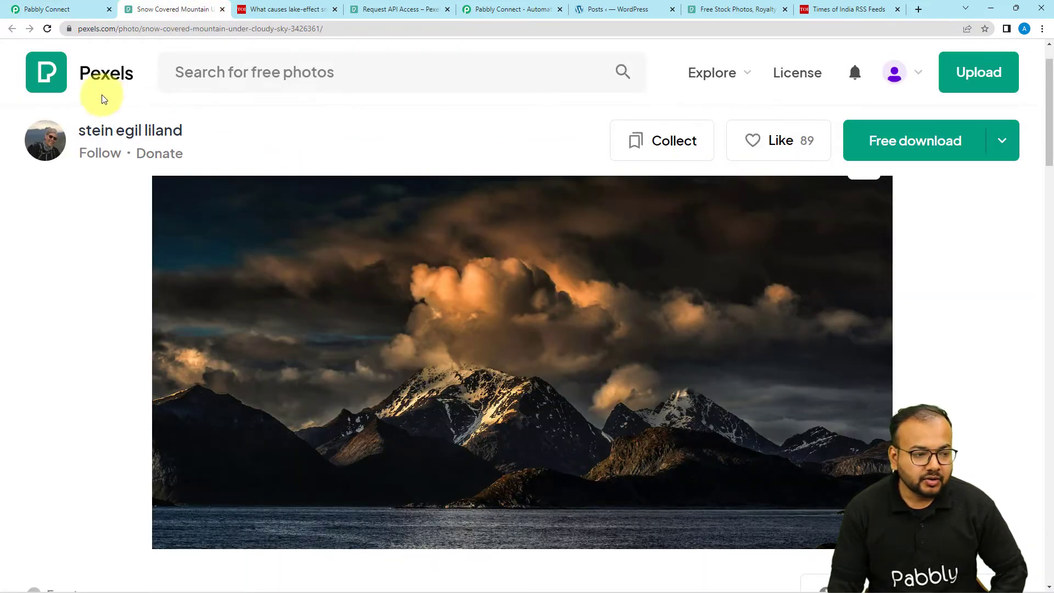
{"action": "left_click", "coordinate": [65, 9]}
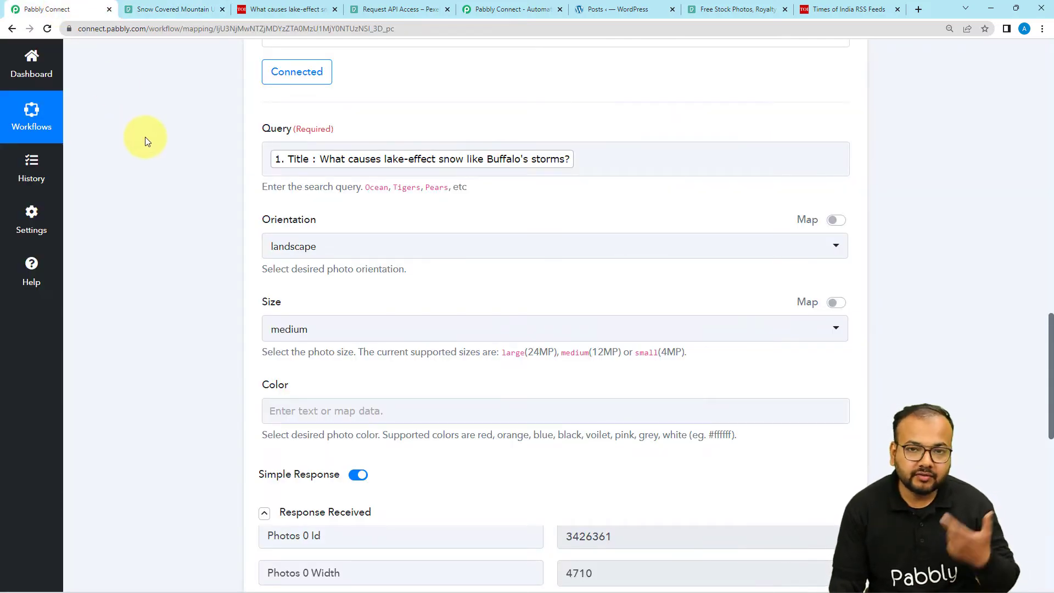
Add an action step after the Pexels search using WordPress with the Create a Post event.
{"action": "scroll", "coordinate": [145, 136], "scroll_direction": "down", "scroll_amount": 3}
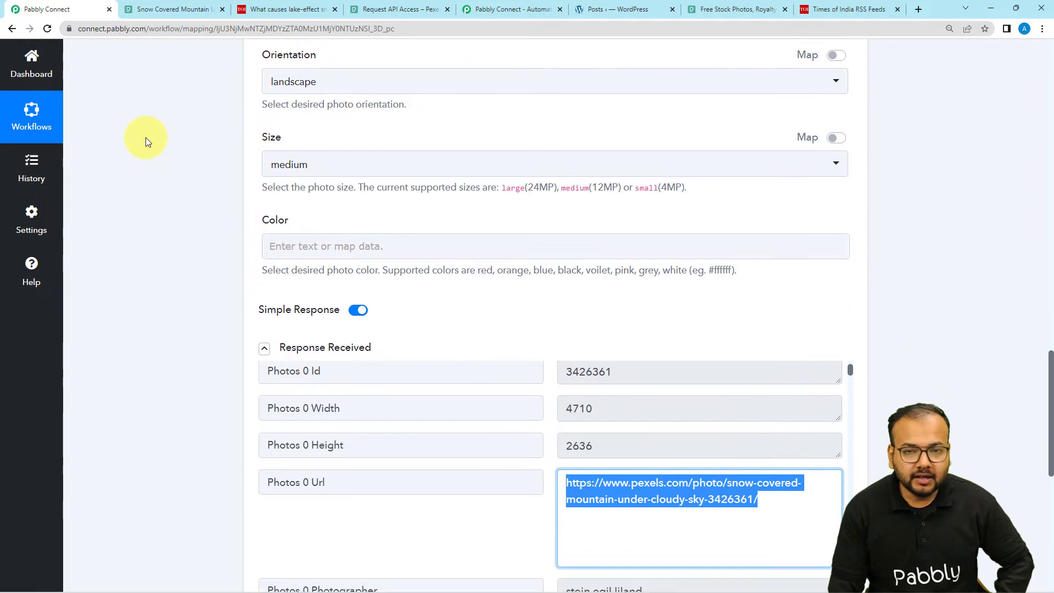
{"action": "scroll", "coordinate": [146, 137], "scroll_direction": "down", "scroll_amount": 5}
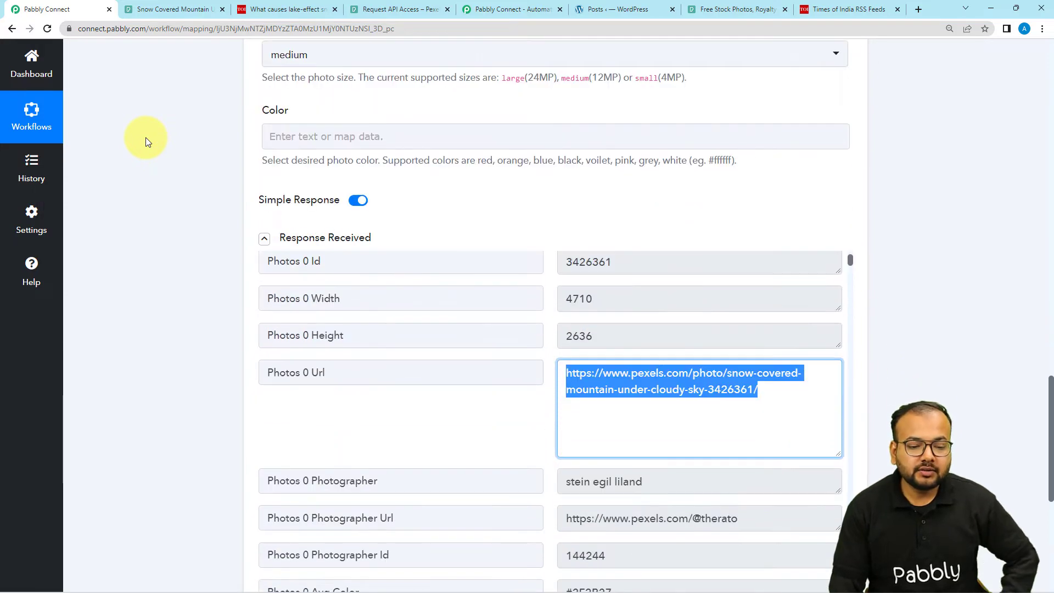
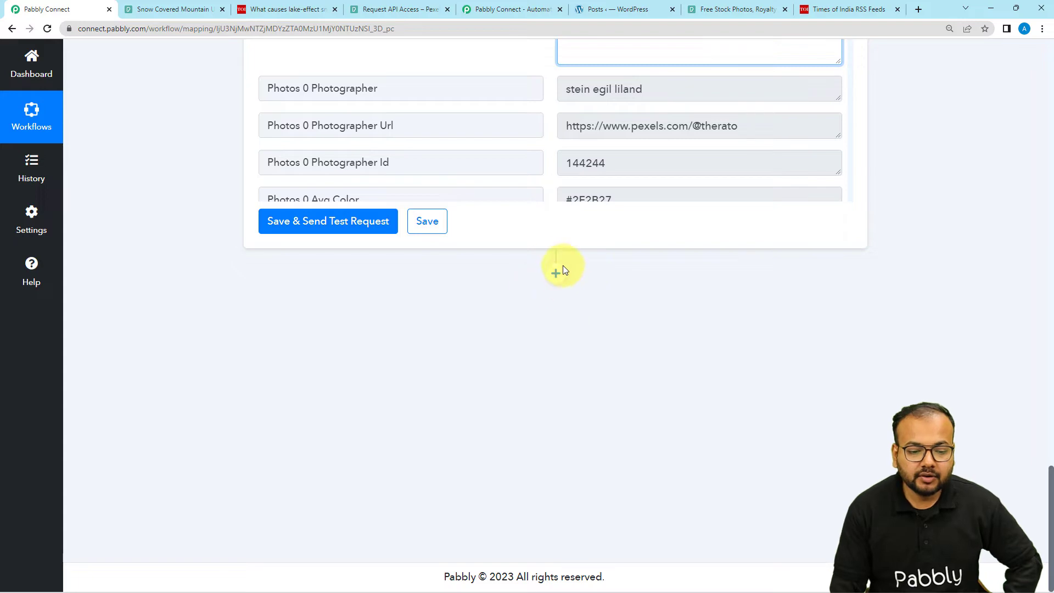
{"action": "left_click", "coordinate": [560, 279]}
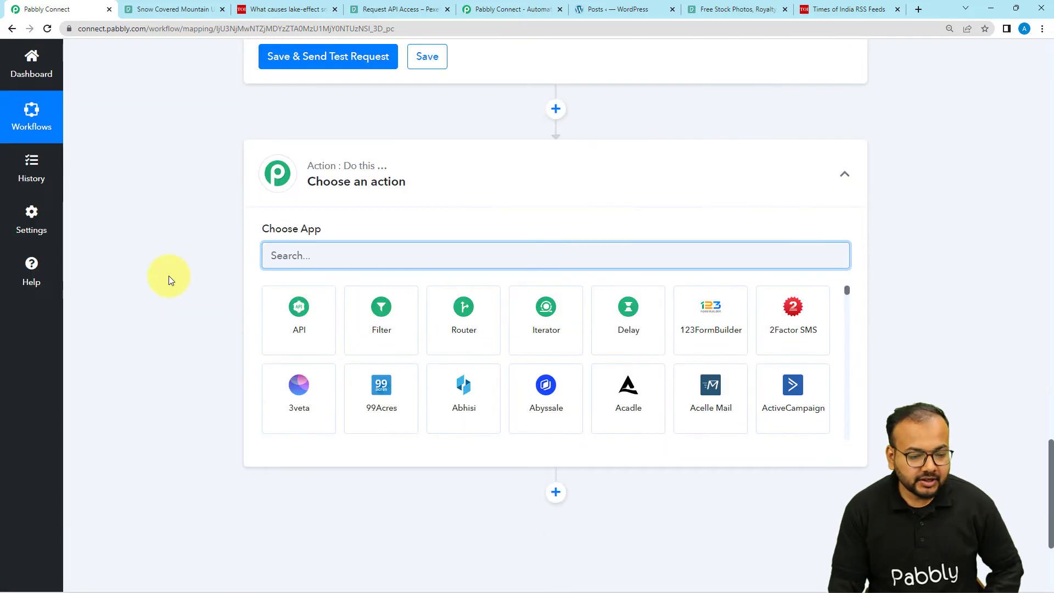
{"action": "type", "text": "word"}
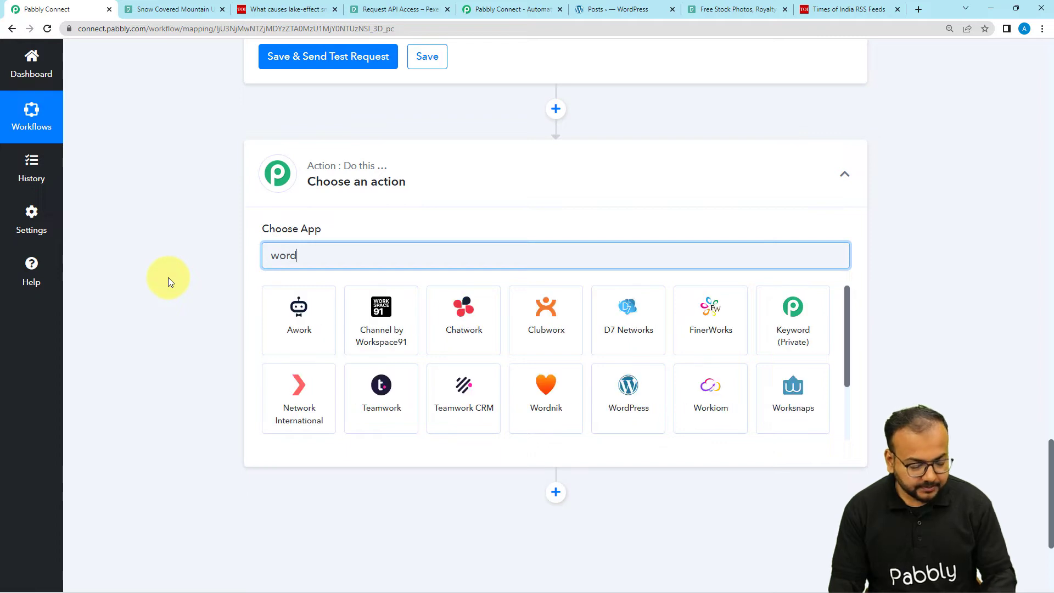
{"action": "left_click", "coordinate": [454, 335]}
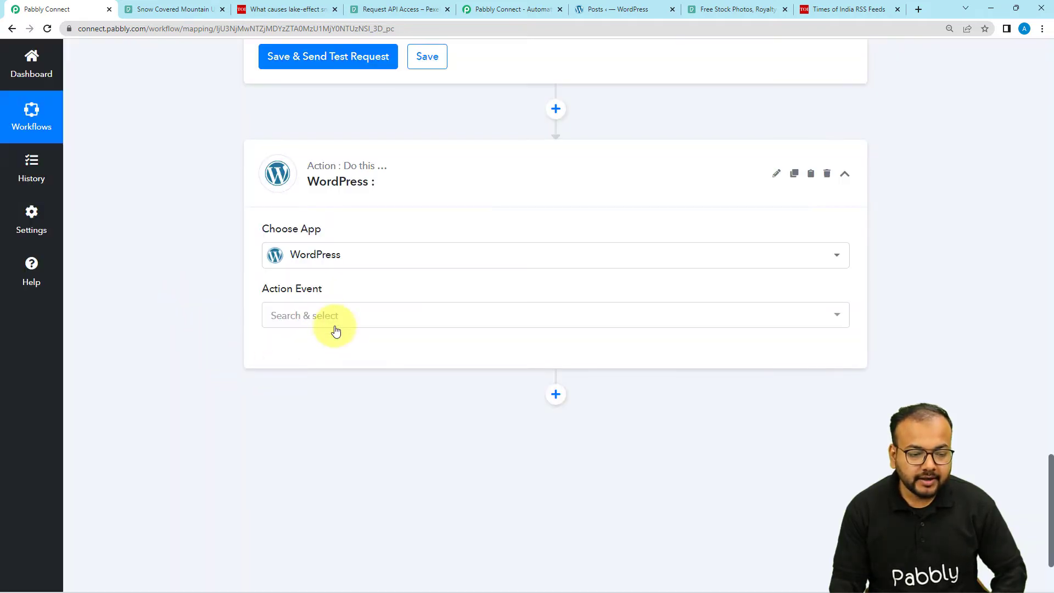
{"action": "left_click", "coordinate": [329, 317]}
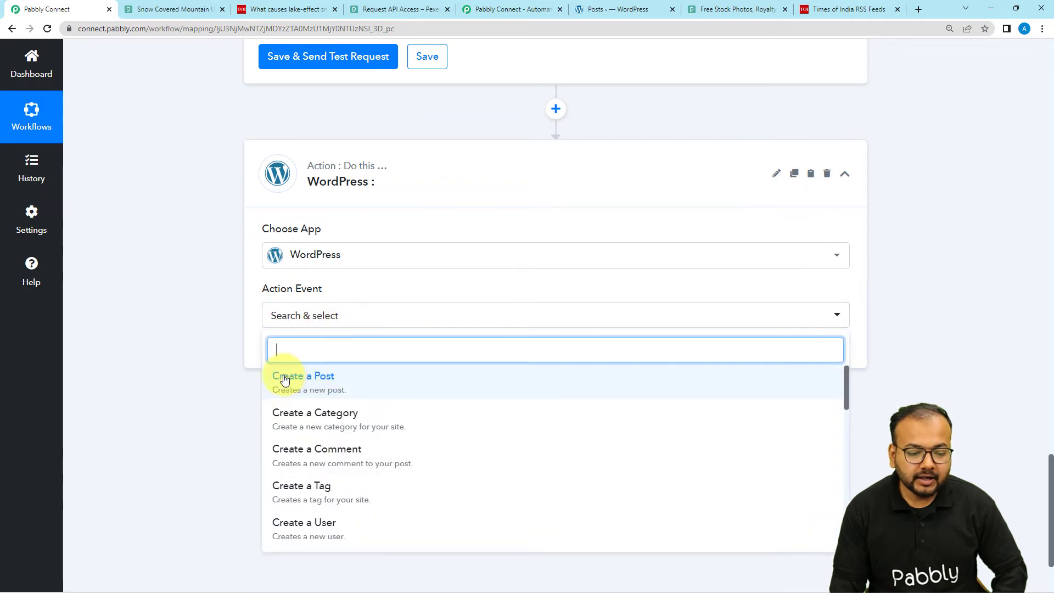
{"action": "left_click", "coordinate": [303, 378]}
Start adding a new WordPress connection for the Create a Post step and review its credential and Base URL fields.
{"action": "left_click", "coordinate": [286, 360]}
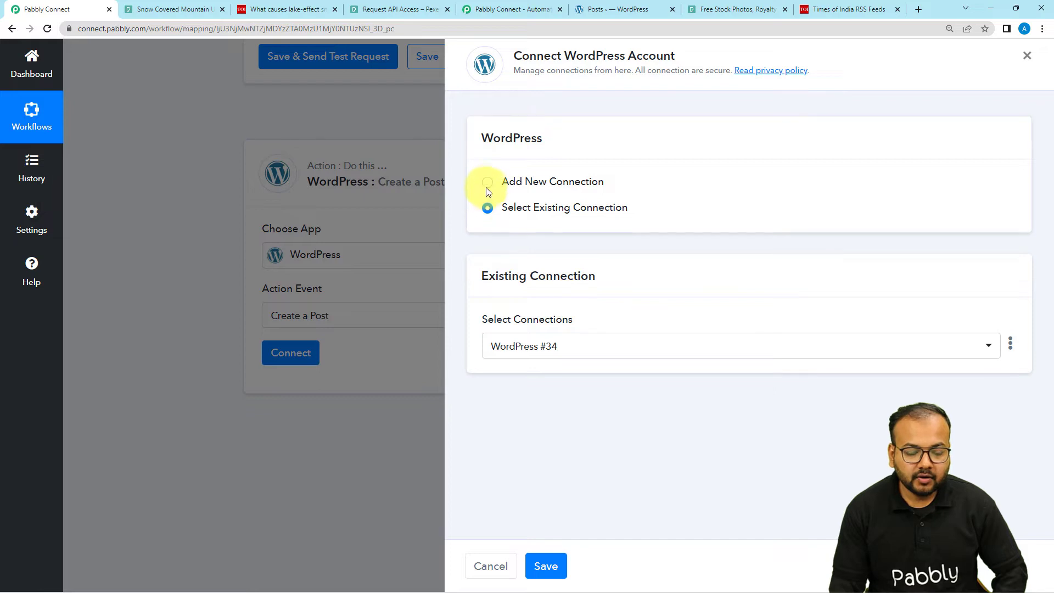
{"action": "left_click", "coordinate": [486, 183]}
{"action": "scroll", "coordinate": [616, 299], "scroll_direction": "down", "scroll_amount": 1}
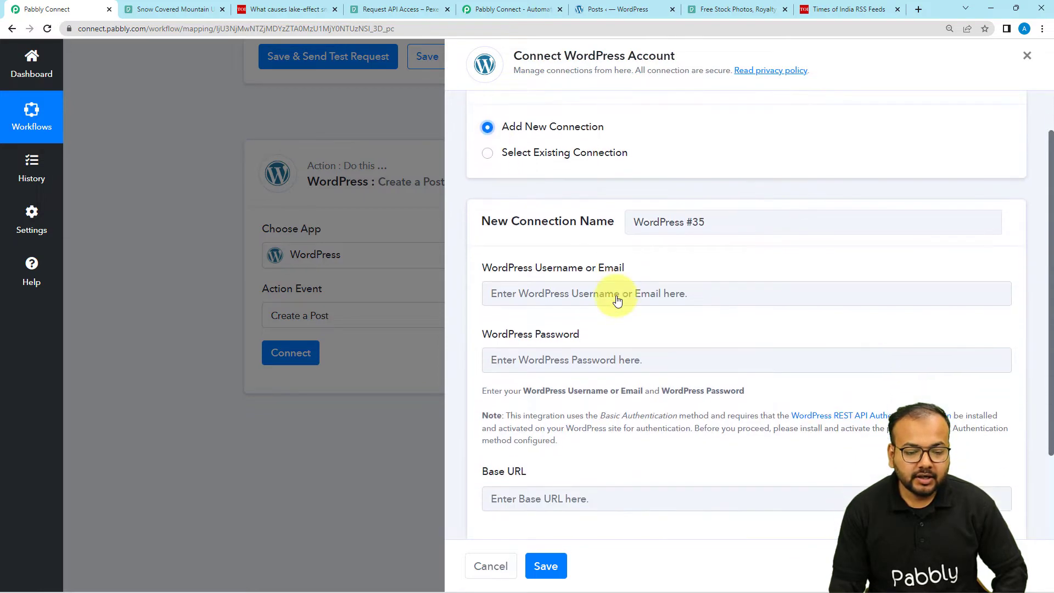
{"action": "scroll", "coordinate": [617, 300], "scroll_direction": "down", "scroll_amount": 1}
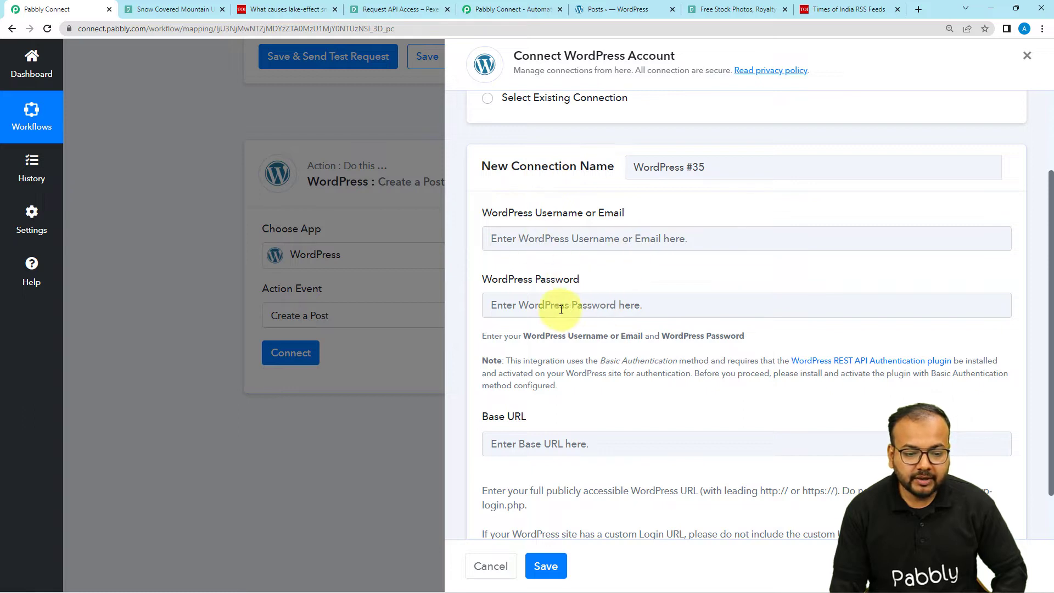
{"action": "scroll", "coordinate": [619, 308], "scroll_direction": "down", "scroll_amount": 1}
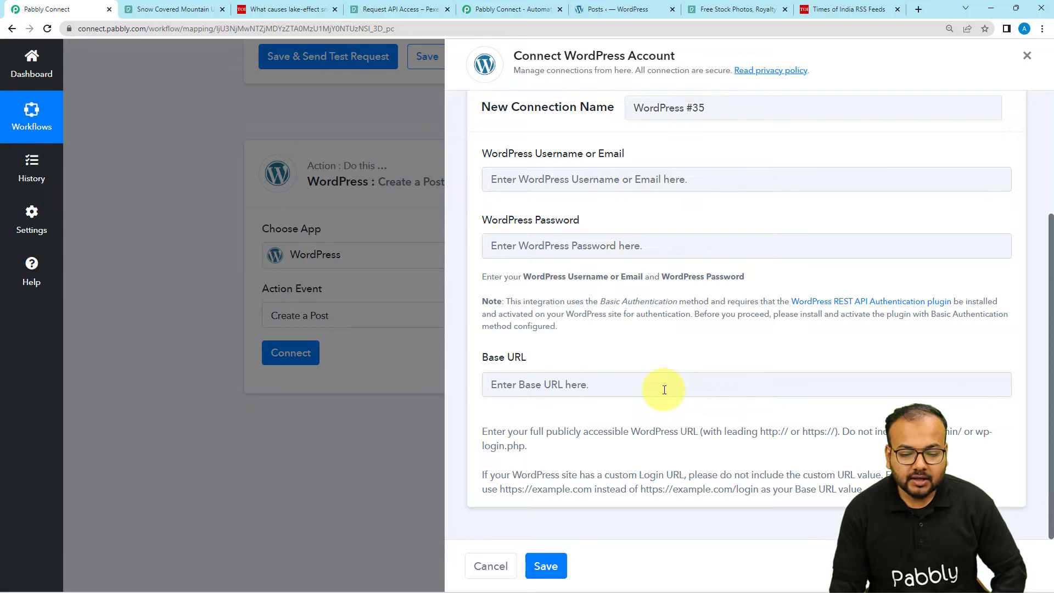
Copy the address of the WordPress Posts admin page and paste it into the new connection's Base URL field.
{"action": "left_click", "coordinate": [614, 10]}
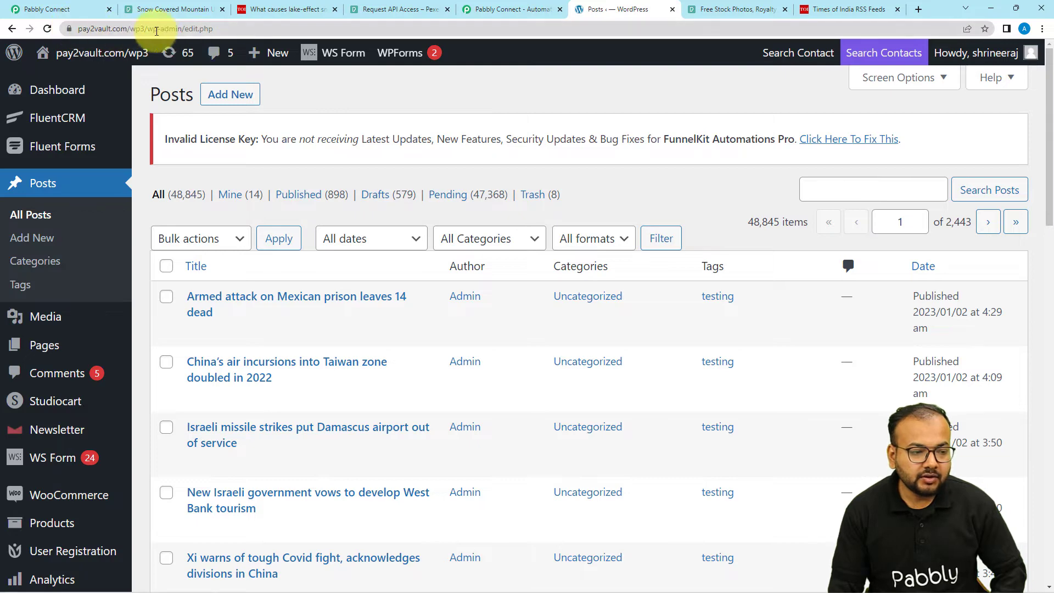
{"action": "left_click", "coordinate": [215, 31]}
{"action": "key", "text": "ctrl+c"}
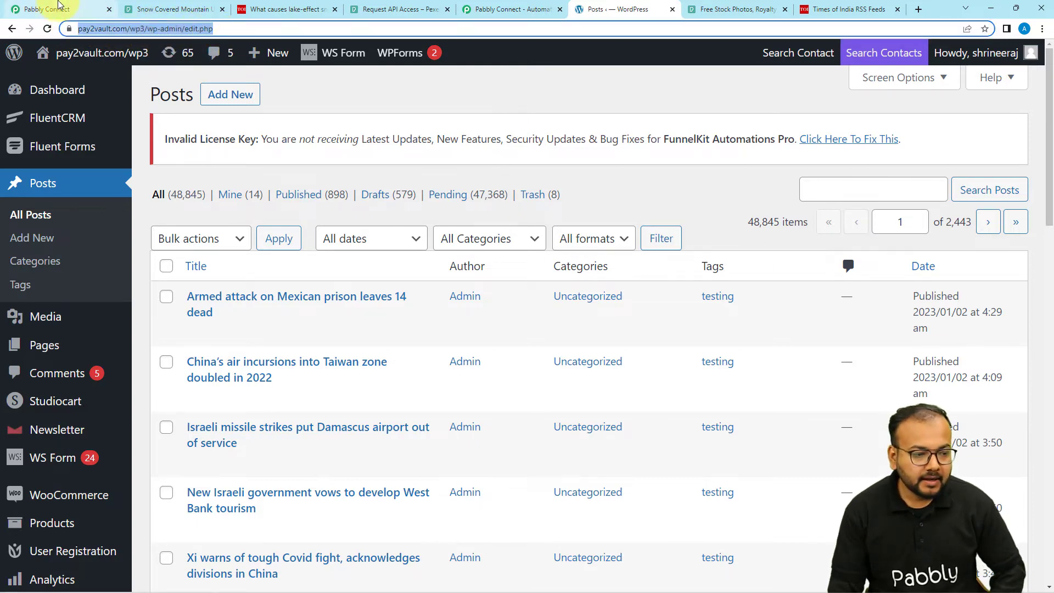
{"action": "left_click", "coordinate": [86, 8]}
{"action": "left_click", "coordinate": [558, 388]}
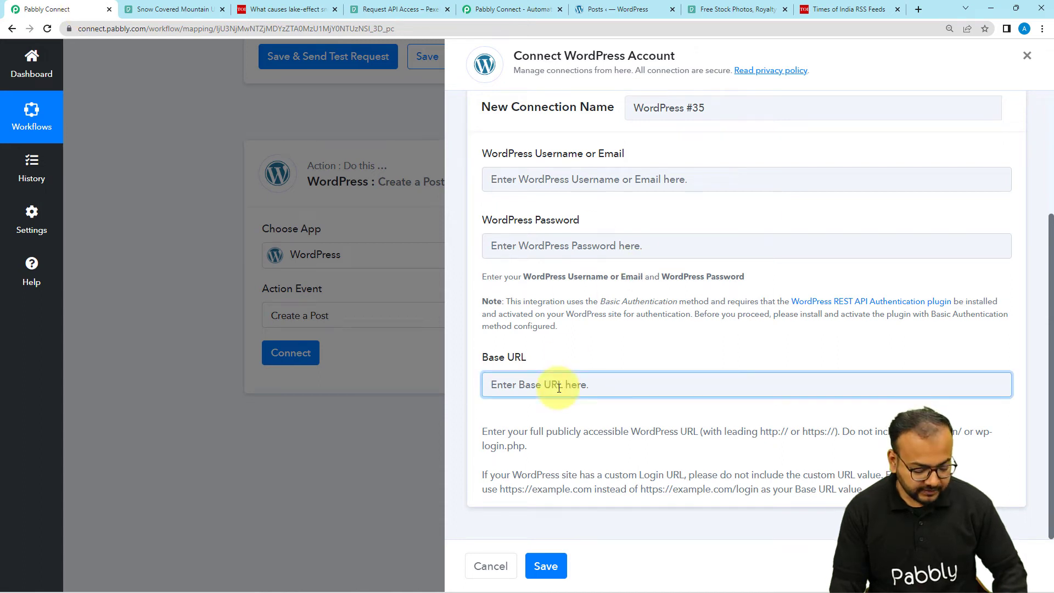
{"action": "key", "text": "ctrl+v"}
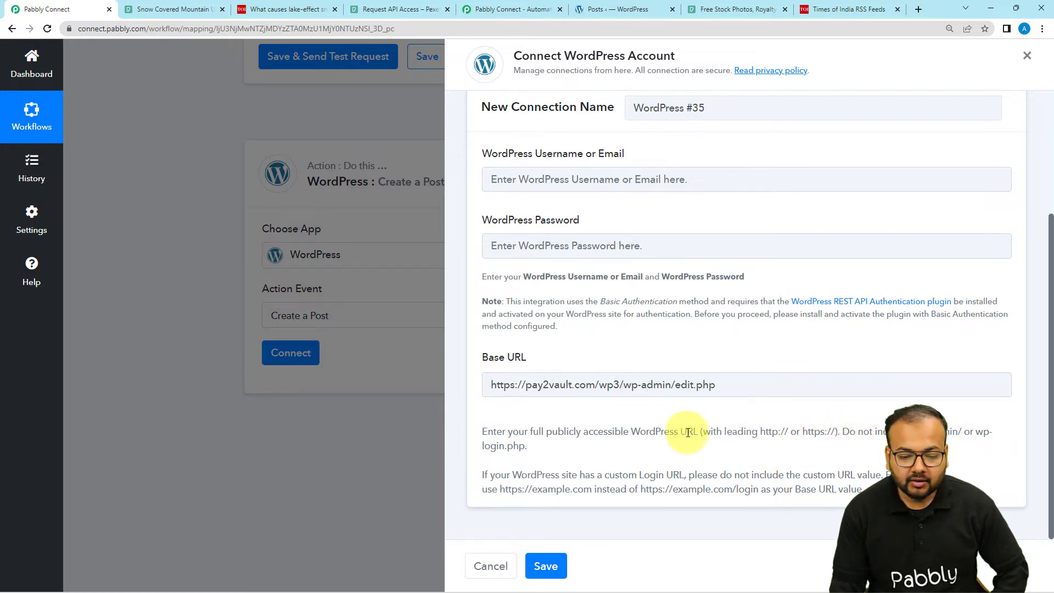
{"action": "left_click", "coordinate": [731, 393]}
{"action": "key", "text": "BackSpace"}
{"action": "key", "text": "BackSpace"}
{"action": "key", "text": "BackSpace"}
{"action": "key", "text": "BackSpace"}
{"action": "key", "text": "BackSpace"}
{"action": "key", "text": "BackSpace"}
{"action": "key", "text": "BackSpace"}
{"action": "key", "text": "BackSpace"}
{"action": "key", "text": "BackSpace"}
{"action": "key", "text": "BackSpace"}
{"action": "key", "text": "BackSpace"}
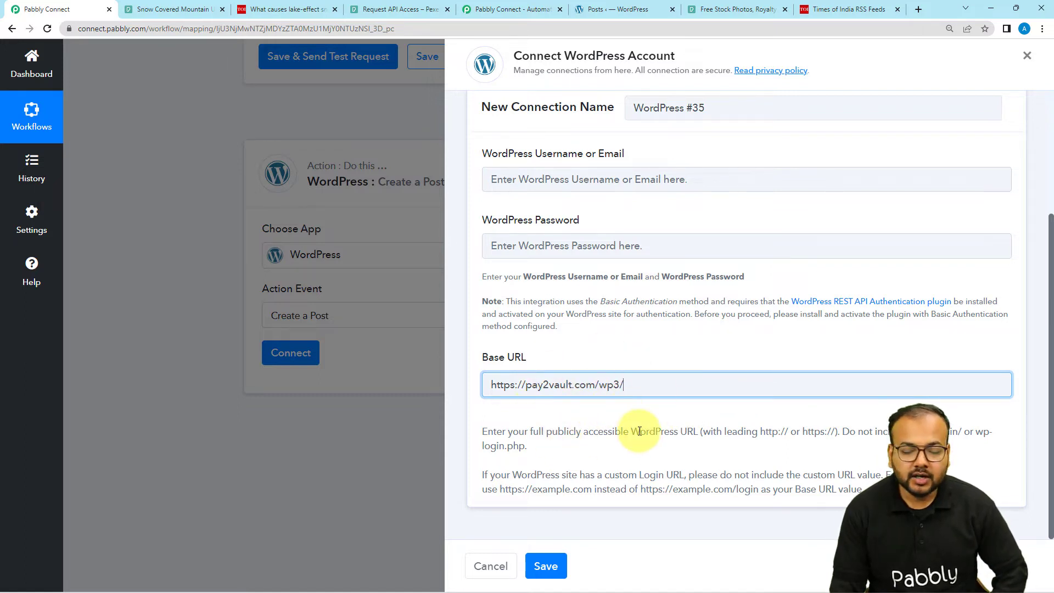
Connect the Create a Post step using the existing WordPress #34 connection instead of a new one.
{"action": "scroll", "coordinate": [625, 286], "scroll_direction": "up", "scroll_amount": 1}
{"action": "left_click", "coordinate": [620, 241]}
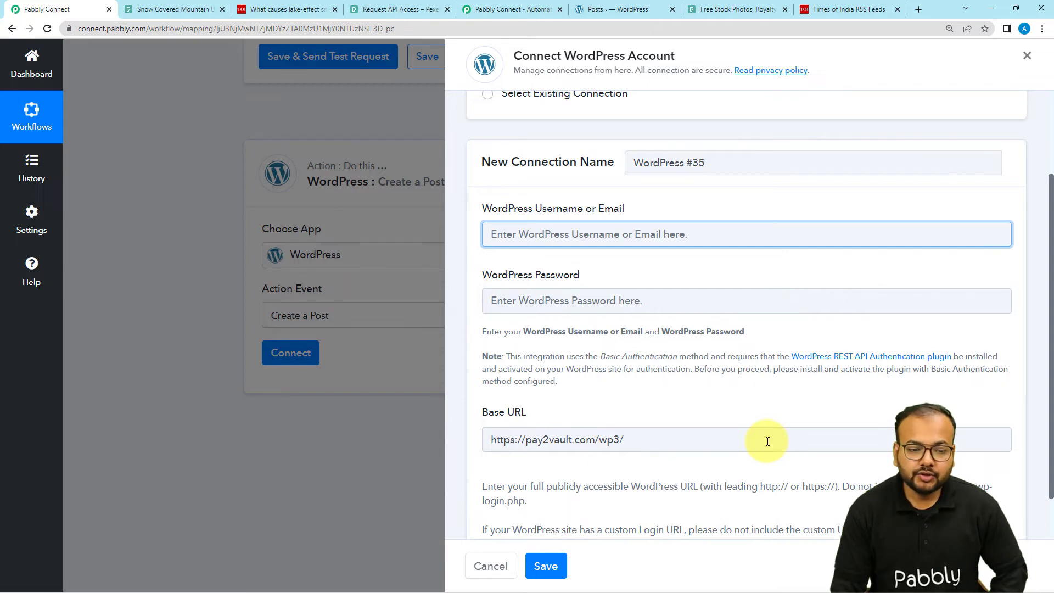
{"action": "scroll", "coordinate": [767, 441], "scroll_direction": "up", "scroll_amount": 2}
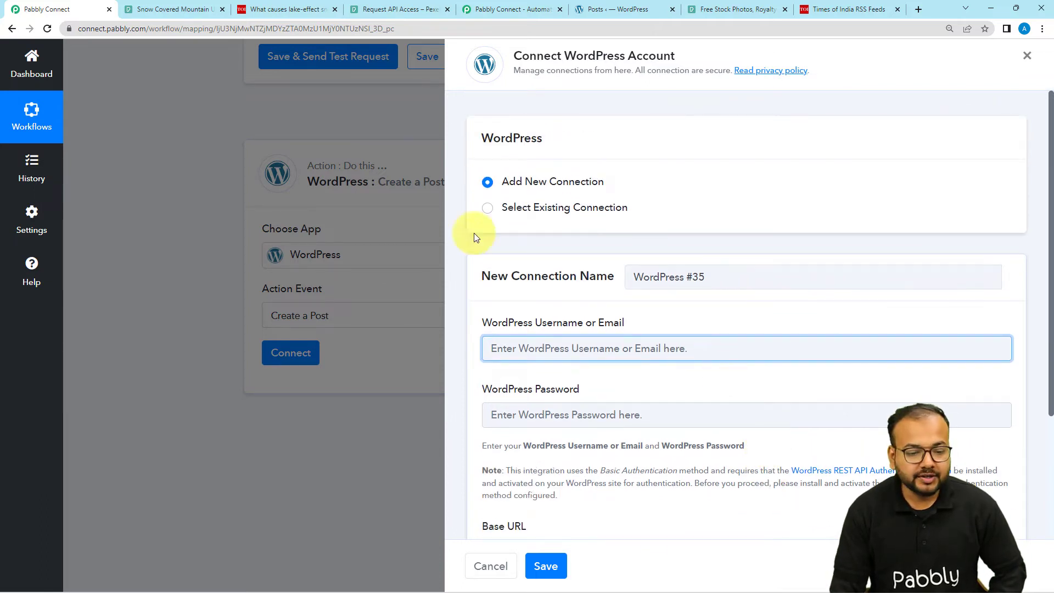
{"action": "left_click", "coordinate": [488, 210]}
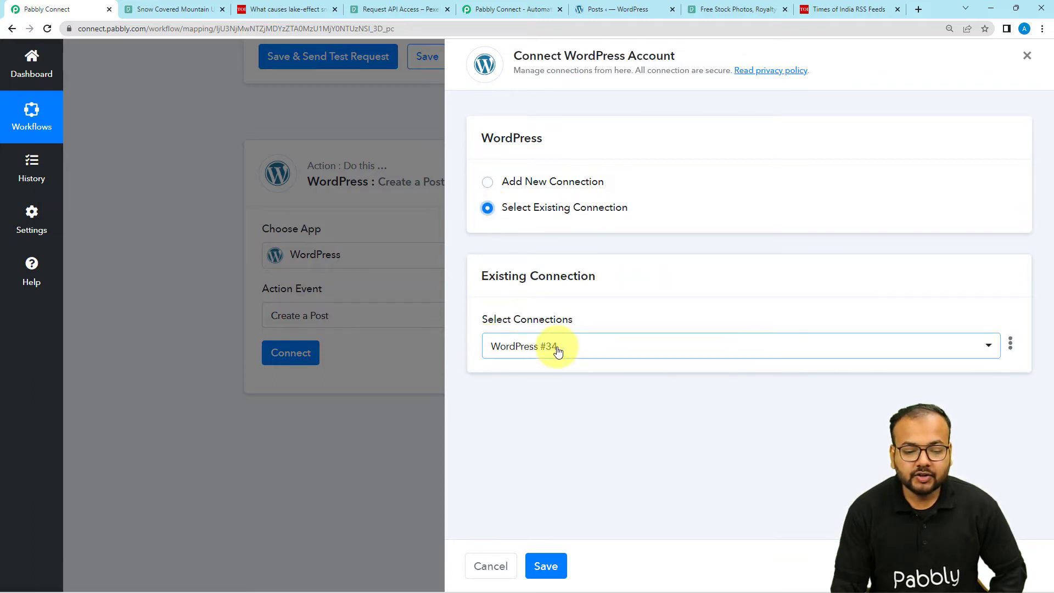
{"action": "left_click", "coordinate": [554, 347]}
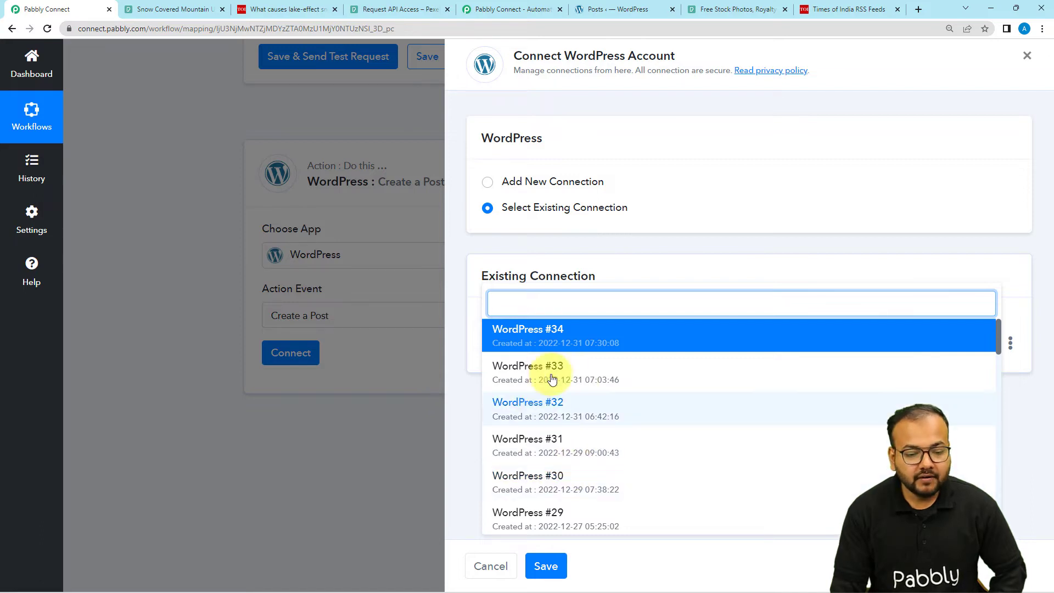
{"action": "left_click", "coordinate": [538, 343]}
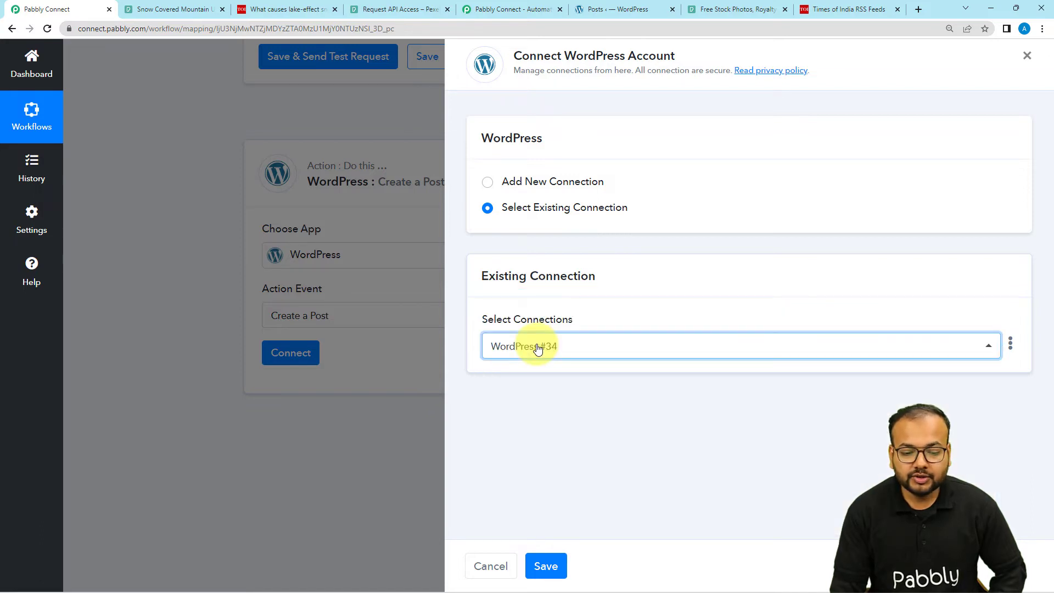
{"action": "left_click", "coordinate": [546, 566]}
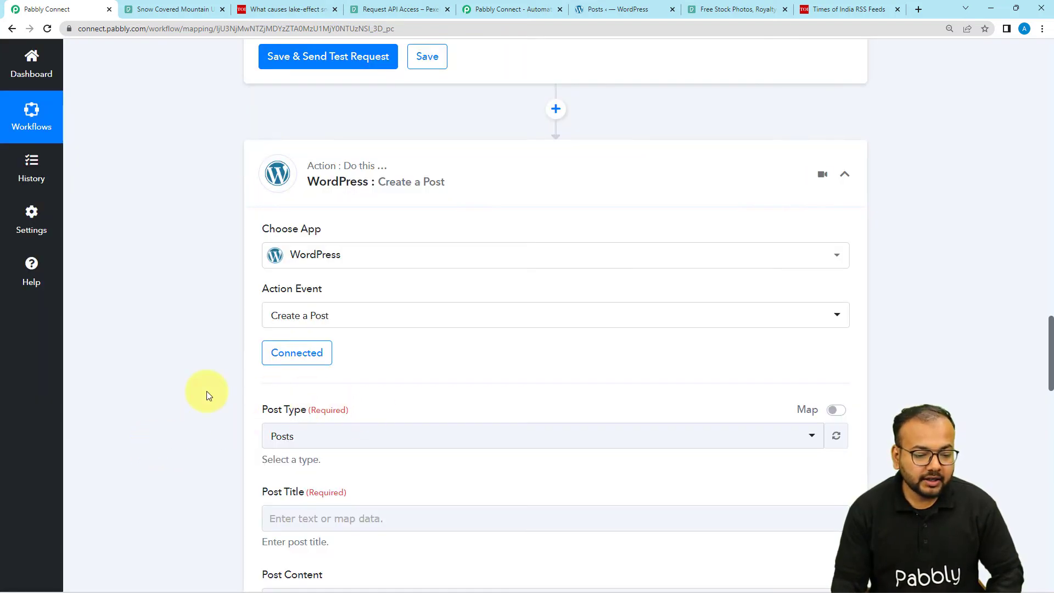
Choose Posts as the post type for the WordPress Create a Post step.
{"action": "scroll", "coordinate": [206, 391], "scroll_direction": "down", "scroll_amount": 5}
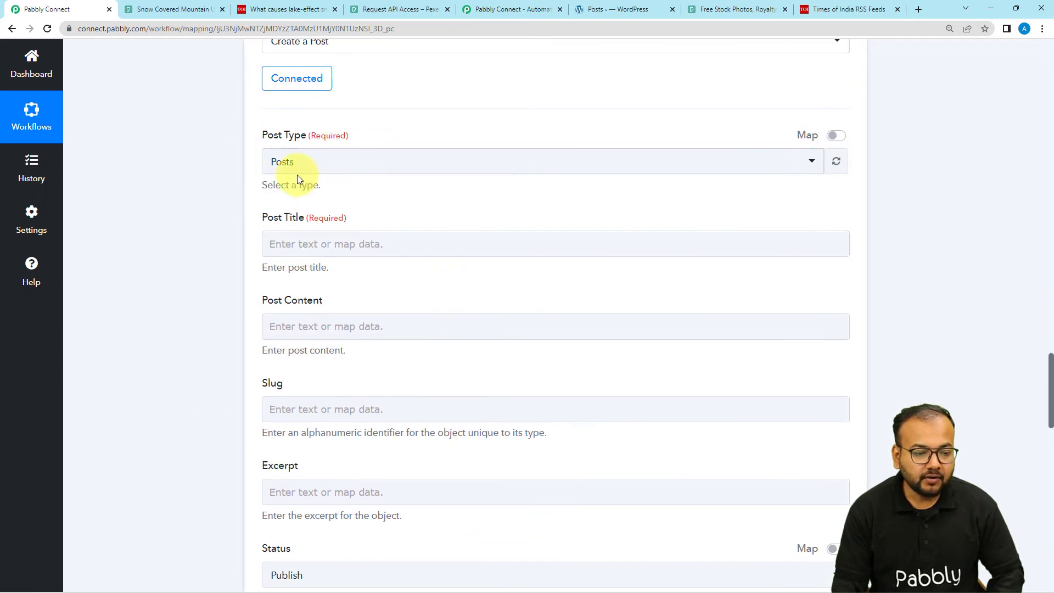
{"action": "left_click", "coordinate": [326, 166]}
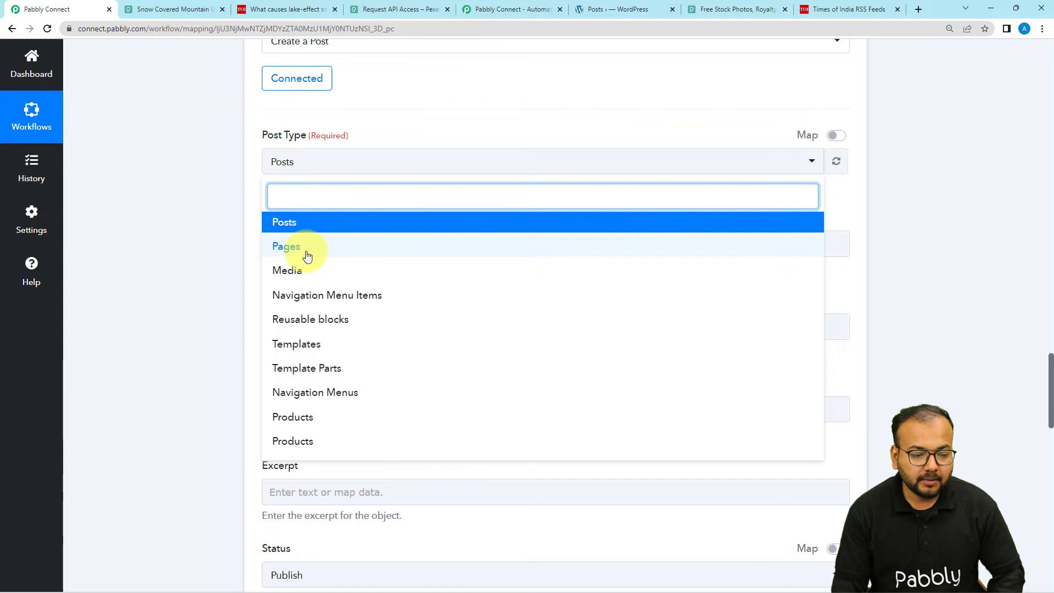
{"action": "left_click", "coordinate": [285, 224]}
Map the Post Title to the Title value from the RSS New Item in Feed step.
{"action": "scroll", "coordinate": [227, 205], "scroll_direction": "down", "scroll_amount": 1}
{"action": "left_click", "coordinate": [325, 187]}
{"action": "left_click", "coordinate": [341, 186]}
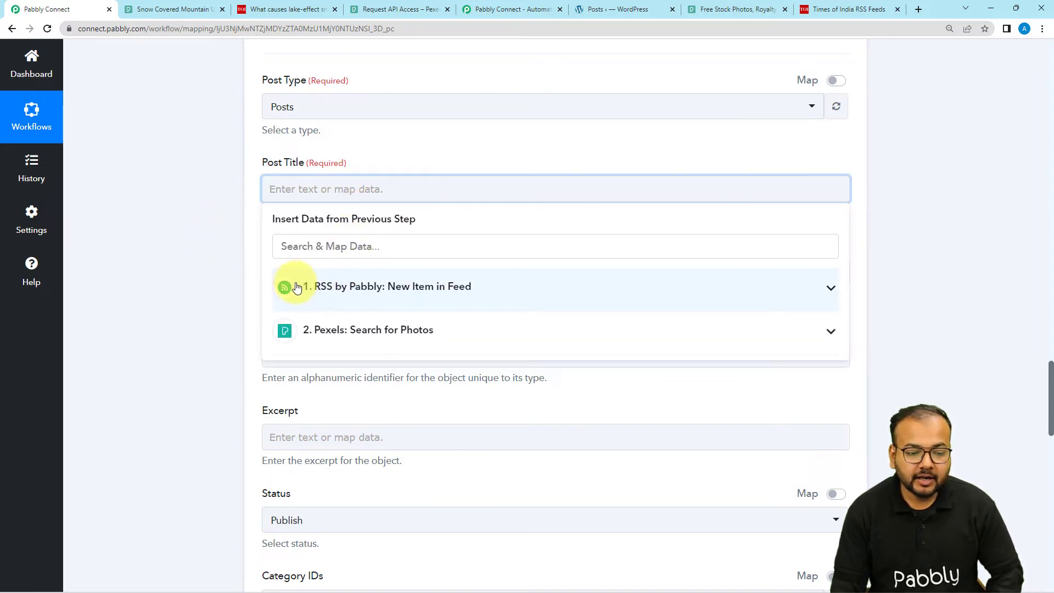
{"action": "left_click", "coordinate": [330, 286]}
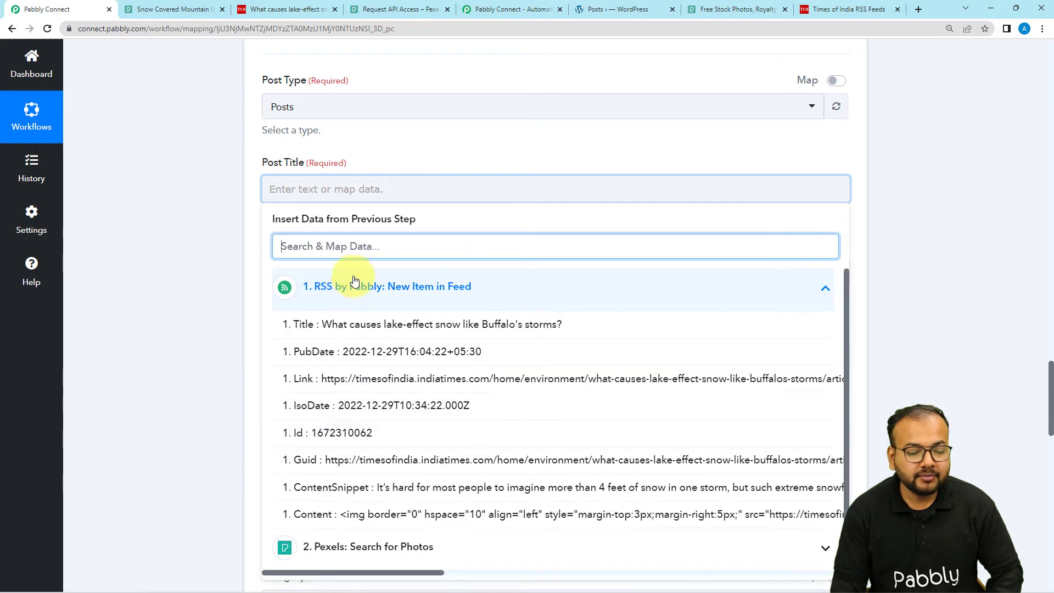
{"action": "left_click", "coordinate": [336, 325]}
Map the Post Content to the ContentSnippet value from the RSS New Item in Feed step.
{"action": "scroll", "coordinate": [260, 257], "scroll_direction": "up", "scroll_amount": 15}
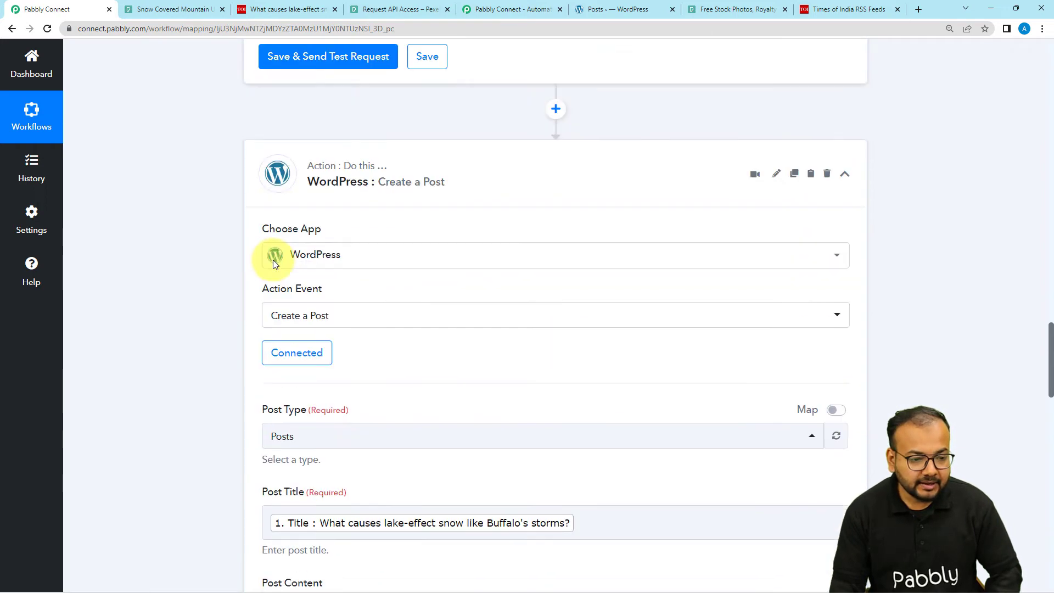
{"action": "scroll", "coordinate": [273, 259], "scroll_direction": "up", "scroll_amount": 7}
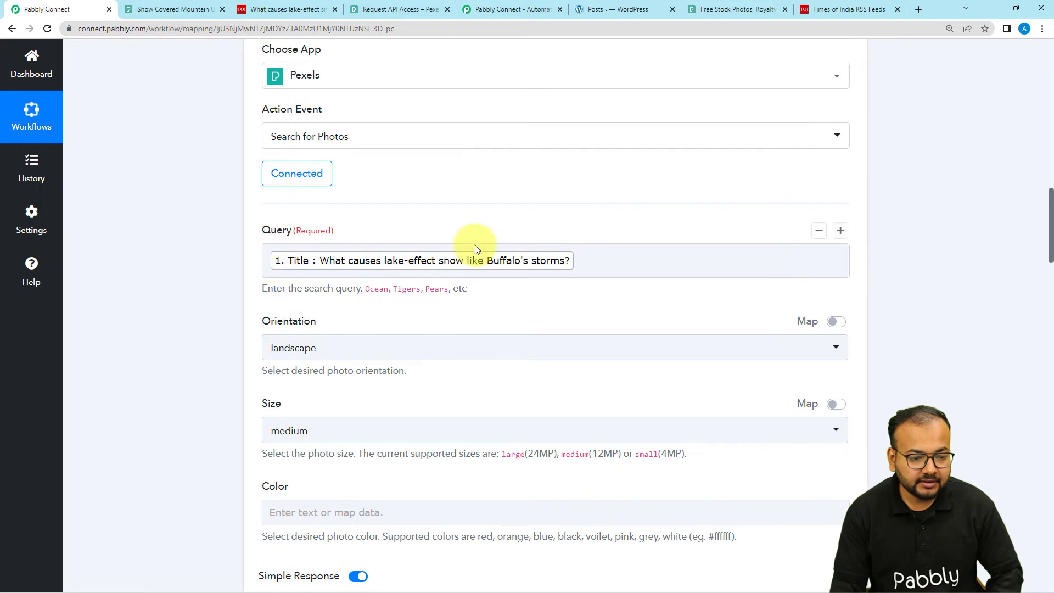
{"action": "scroll", "coordinate": [133, 324], "scroll_direction": "down", "scroll_amount": 3}
{"action": "scroll", "coordinate": [148, 321], "scroll_direction": "down", "scroll_amount": 15}
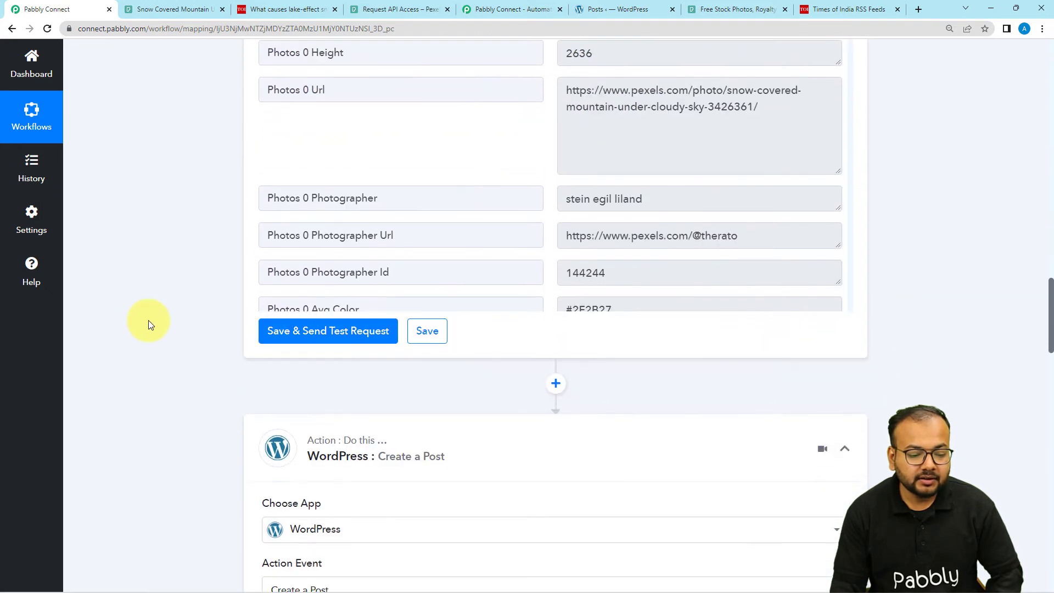
{"action": "scroll", "coordinate": [235, 335], "scroll_direction": "down", "scroll_amount": 2}
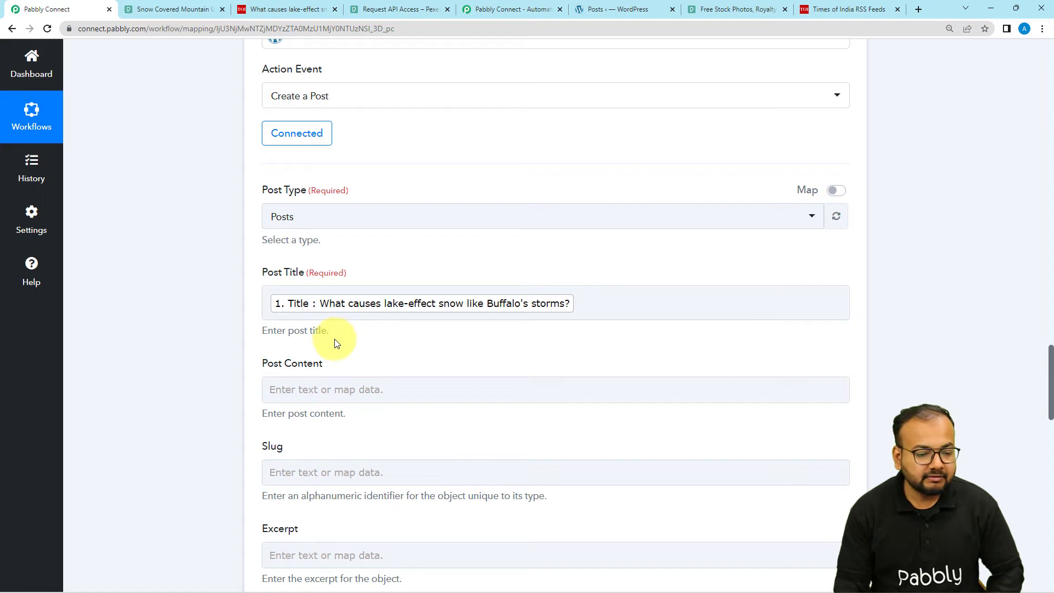
{"action": "scroll", "coordinate": [235, 347], "scroll_direction": "down", "scroll_amount": 1}
{"action": "left_click", "coordinate": [315, 341]}
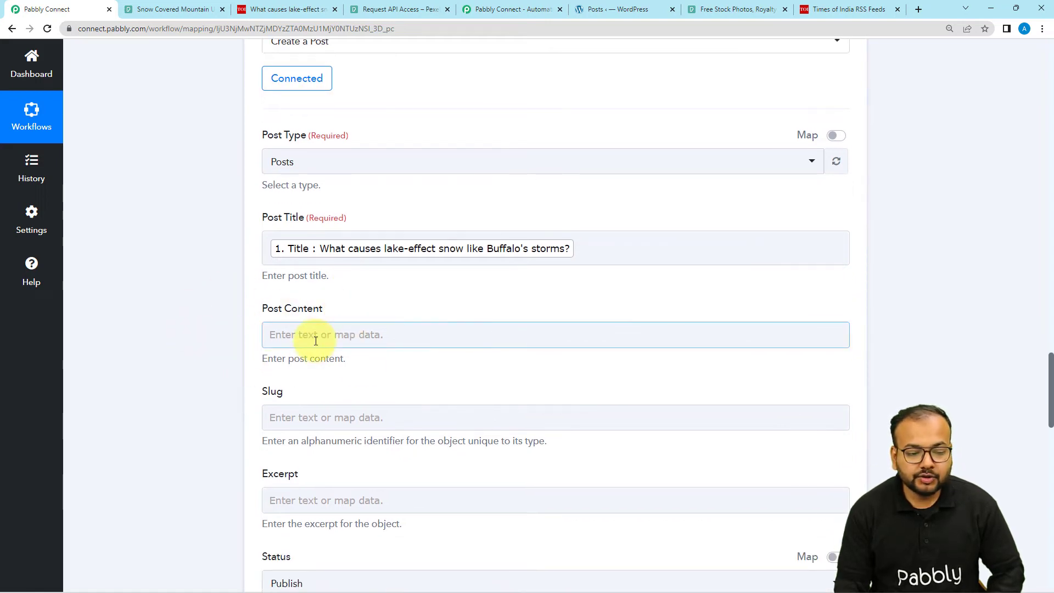
{"action": "scroll", "coordinate": [314, 337], "scroll_direction": "down", "scroll_amount": 2}
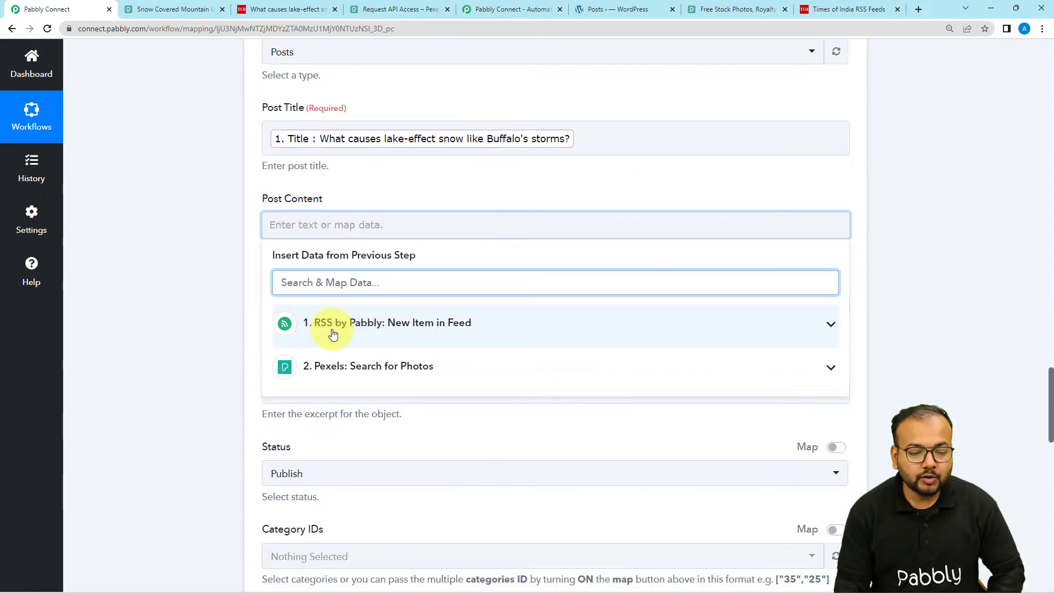
{"action": "left_click", "coordinate": [330, 325]}
{"action": "scroll", "coordinate": [417, 462], "scroll_direction": "down", "scroll_amount": 1}
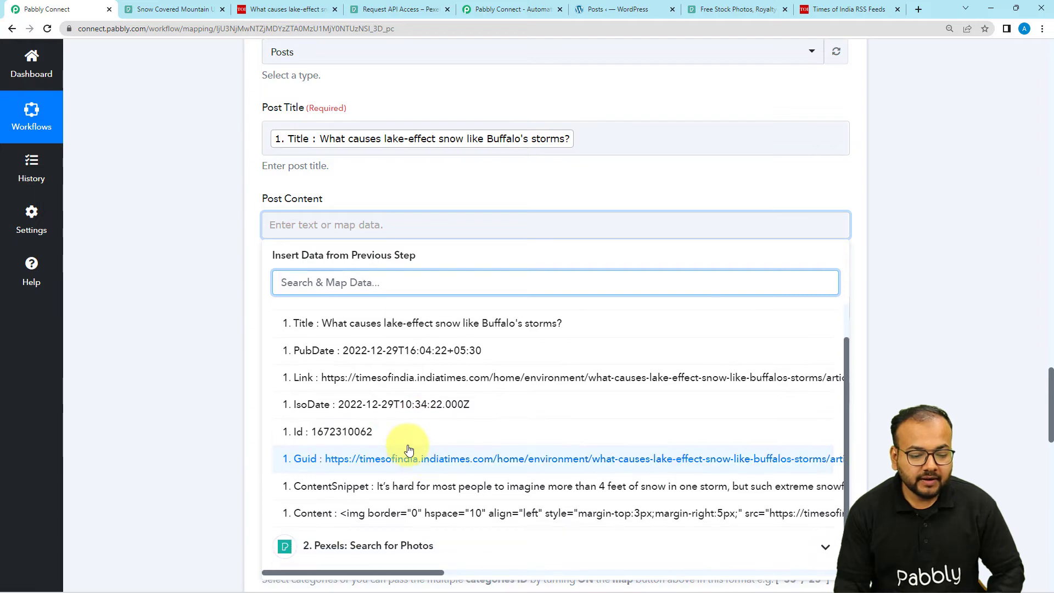
{"action": "left_click", "coordinate": [379, 487]}
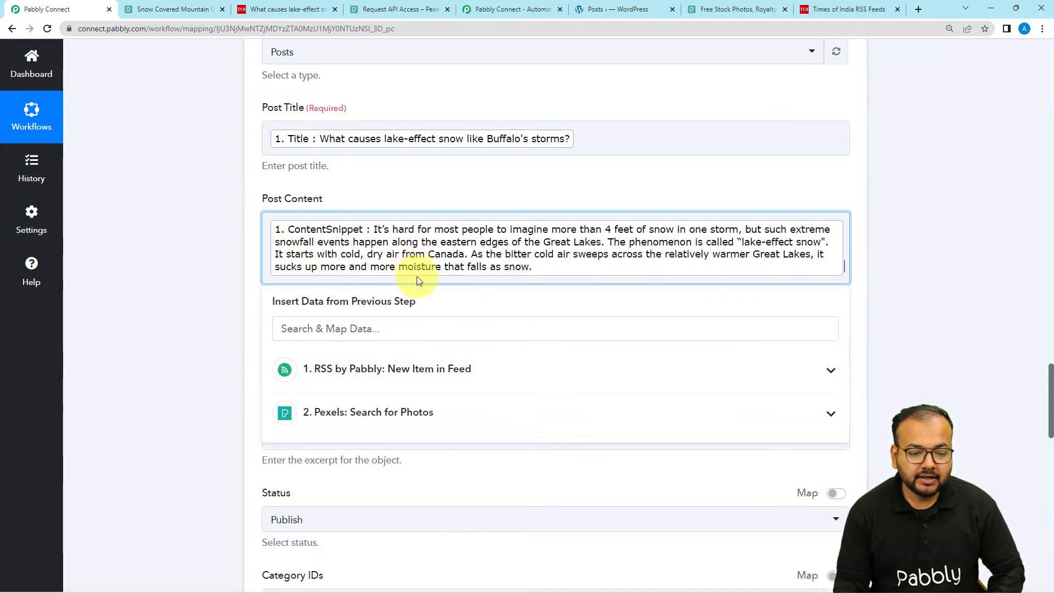
{"action": "left_click", "coordinate": [219, 245]}
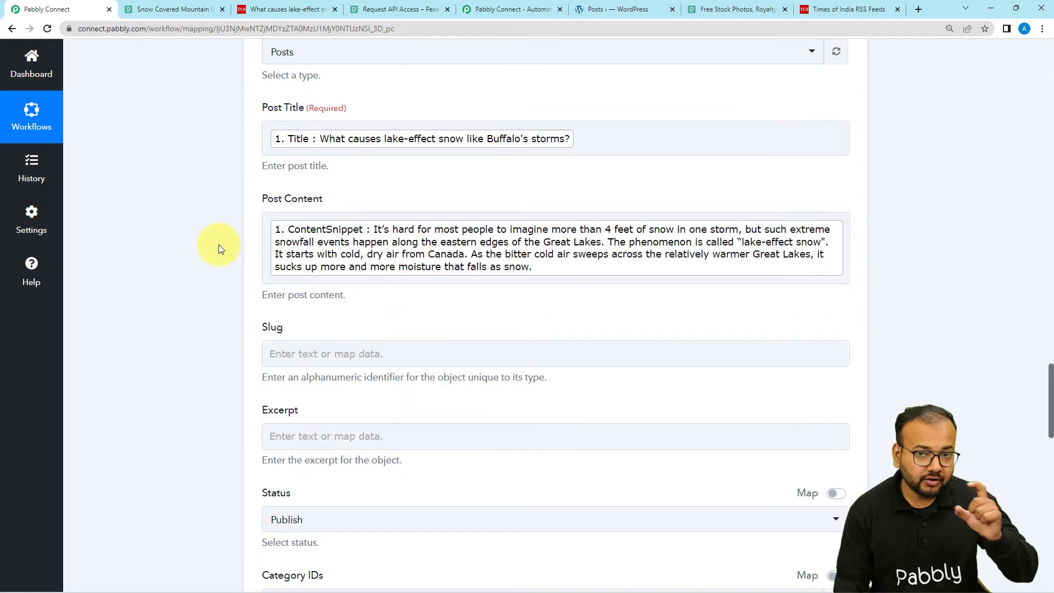
Review the available post status options, the Pexels search settings and response, and the remaining Create a Post fields.
{"action": "scroll", "coordinate": [219, 245], "scroll_direction": "down", "scroll_amount": 3}
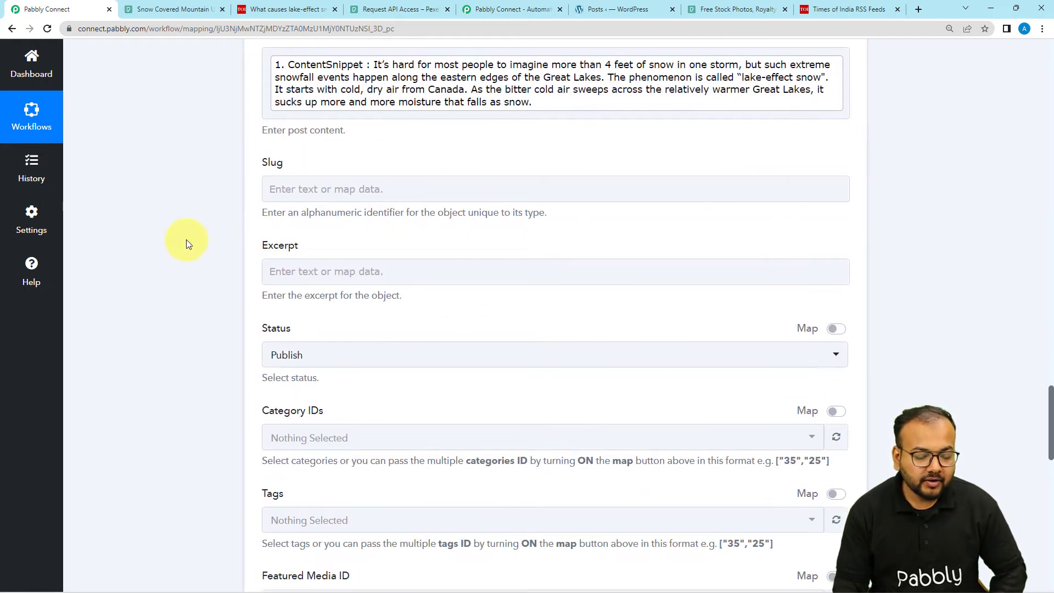
{"action": "scroll", "coordinate": [186, 239], "scroll_direction": "down", "scroll_amount": 1}
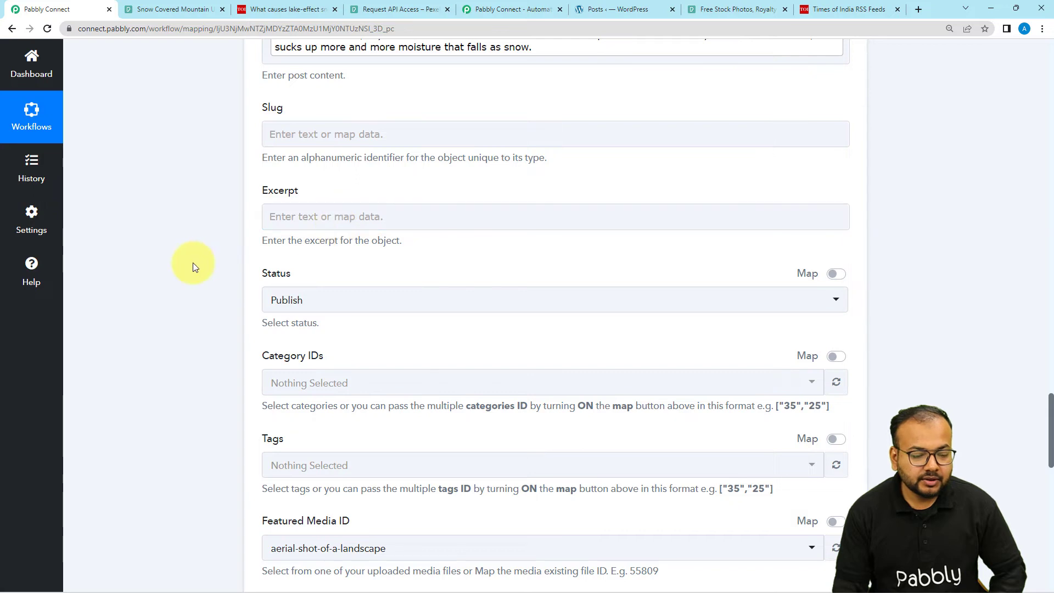
{"action": "scroll", "coordinate": [192, 262], "scroll_direction": "down", "scroll_amount": 2}
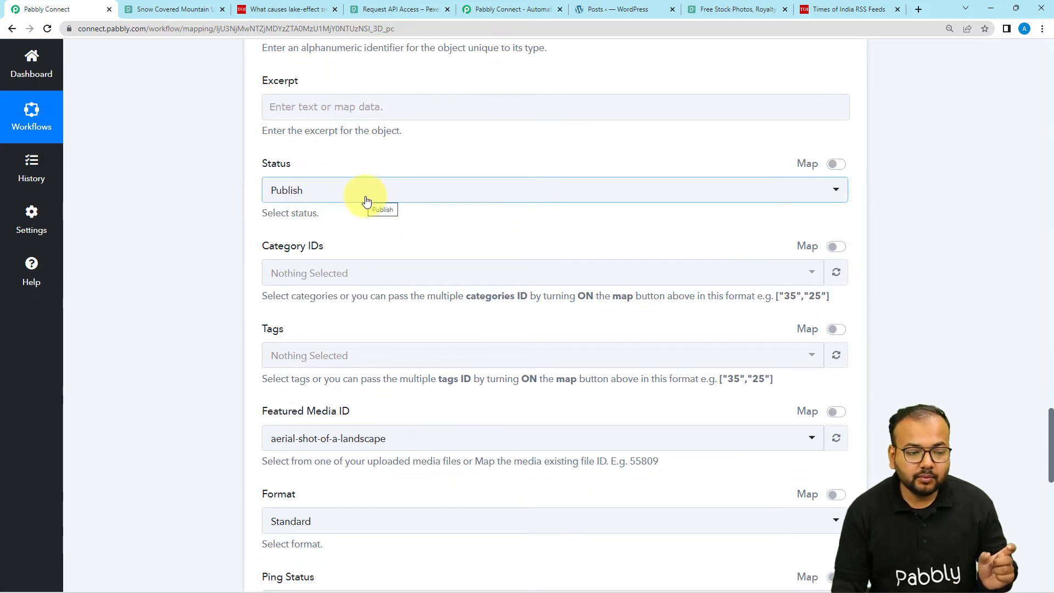
{"action": "left_click", "coordinate": [322, 203]}
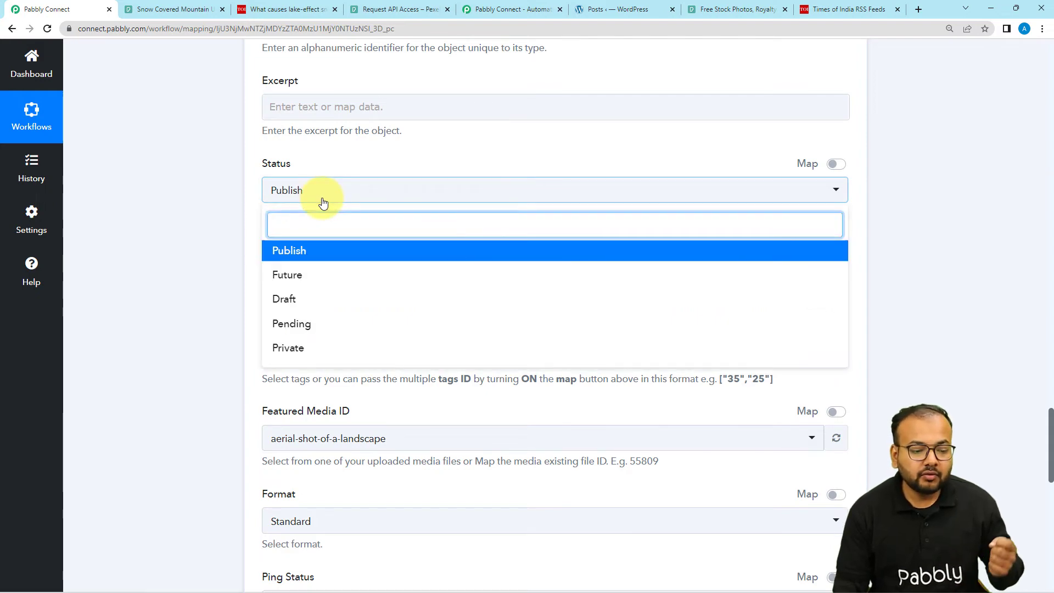
{"action": "left_click", "coordinate": [204, 264]}
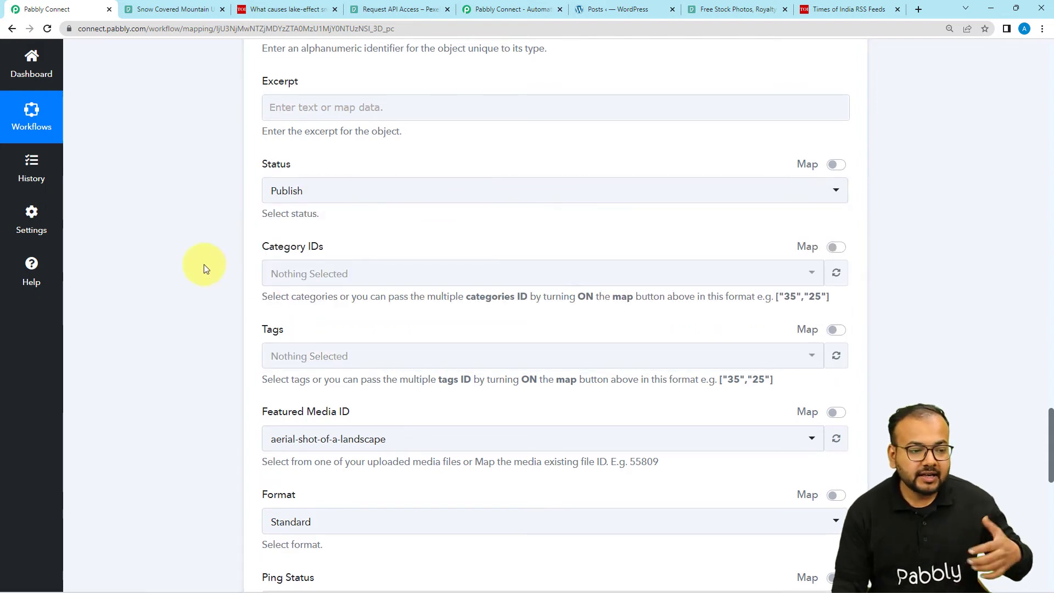
{"action": "scroll", "coordinate": [203, 265], "scroll_direction": "up", "scroll_amount": 20}
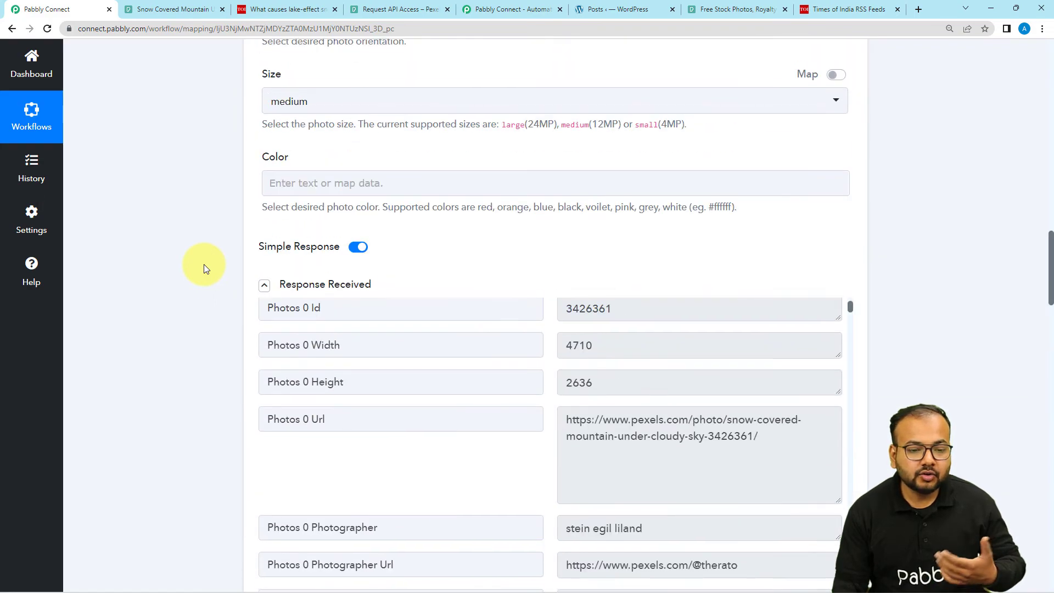
{"action": "scroll", "coordinate": [203, 264], "scroll_direction": "up", "scroll_amount": 6}
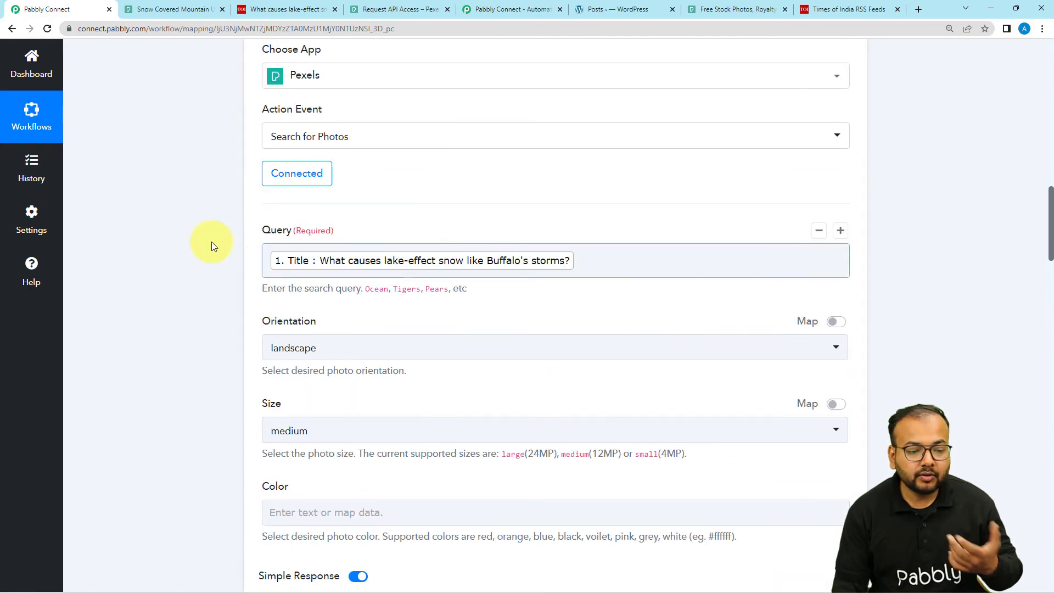
{"action": "scroll", "coordinate": [182, 296], "scroll_direction": "down", "scroll_amount": 9}
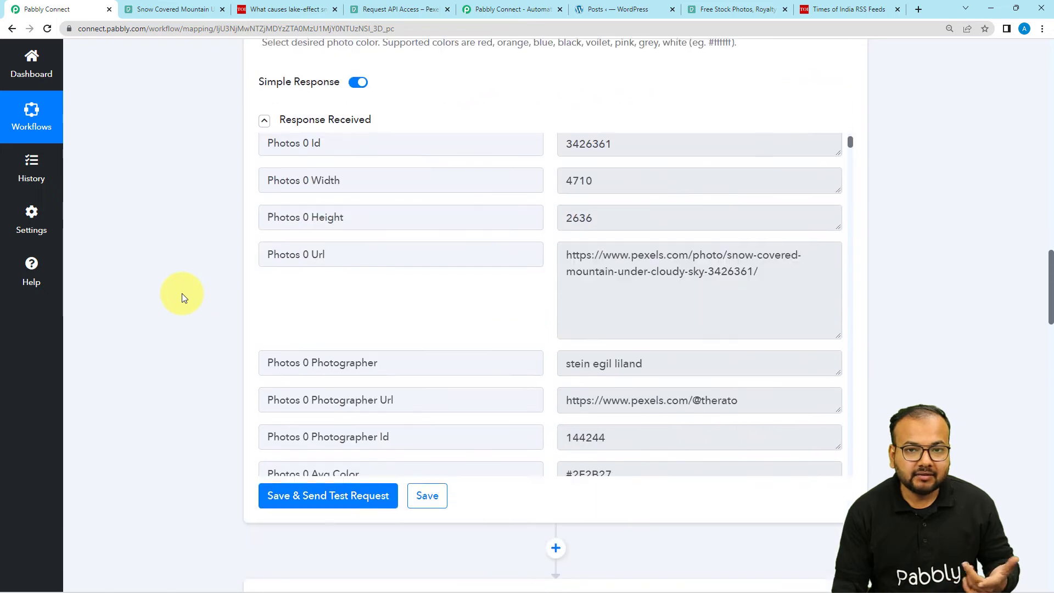
{"action": "scroll", "coordinate": [183, 298], "scroll_direction": "down", "scroll_amount": 12}
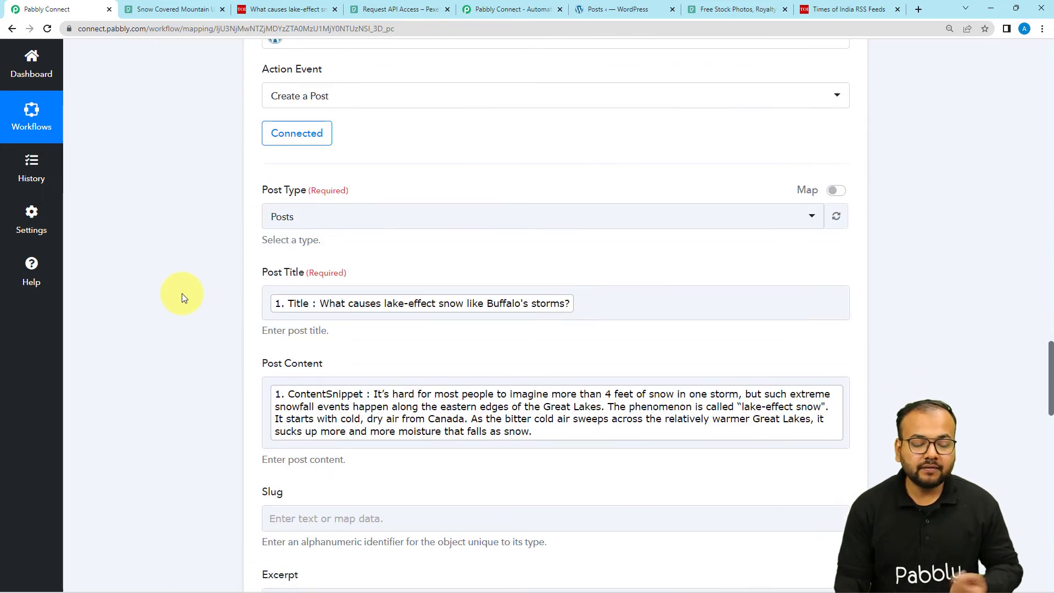
{"action": "scroll", "coordinate": [182, 297], "scroll_direction": "down", "scroll_amount": 4}
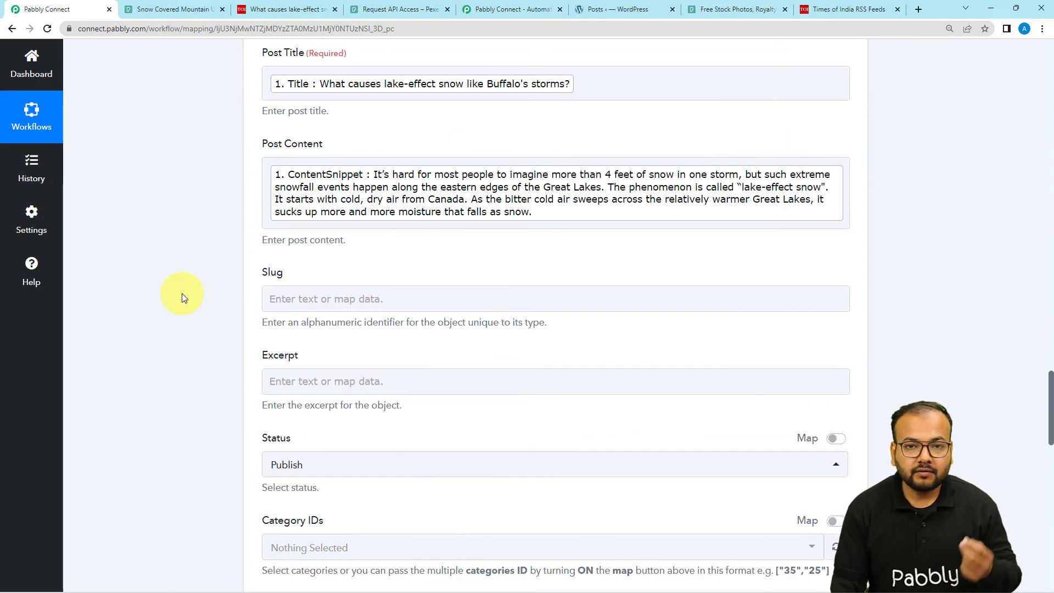
{"action": "scroll", "coordinate": [182, 293], "scroll_direction": "up", "scroll_amount": 2}
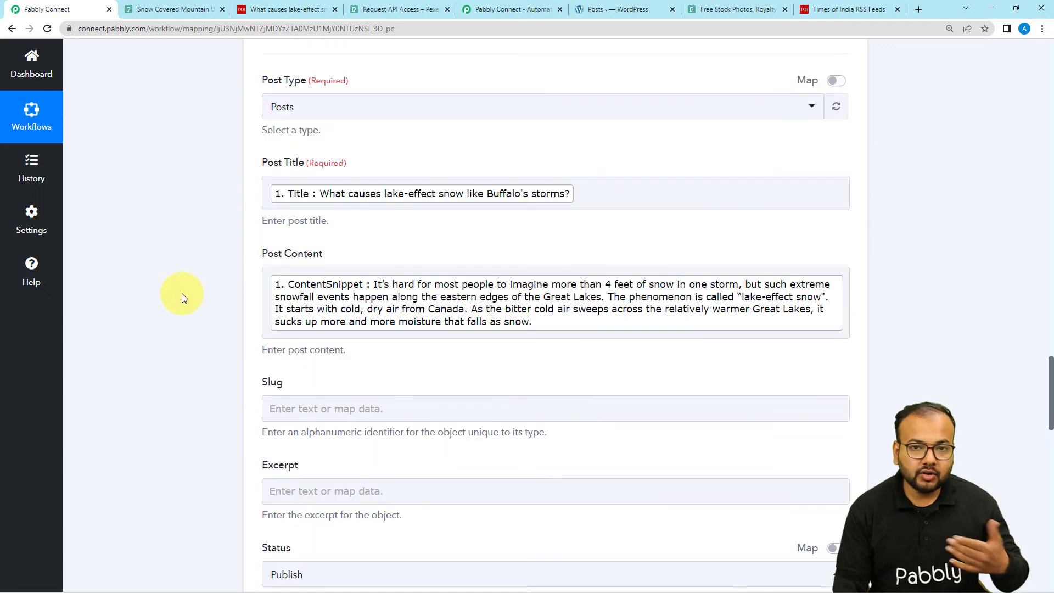
{"action": "scroll", "coordinate": [183, 297], "scroll_direction": "down", "scroll_amount": 10}
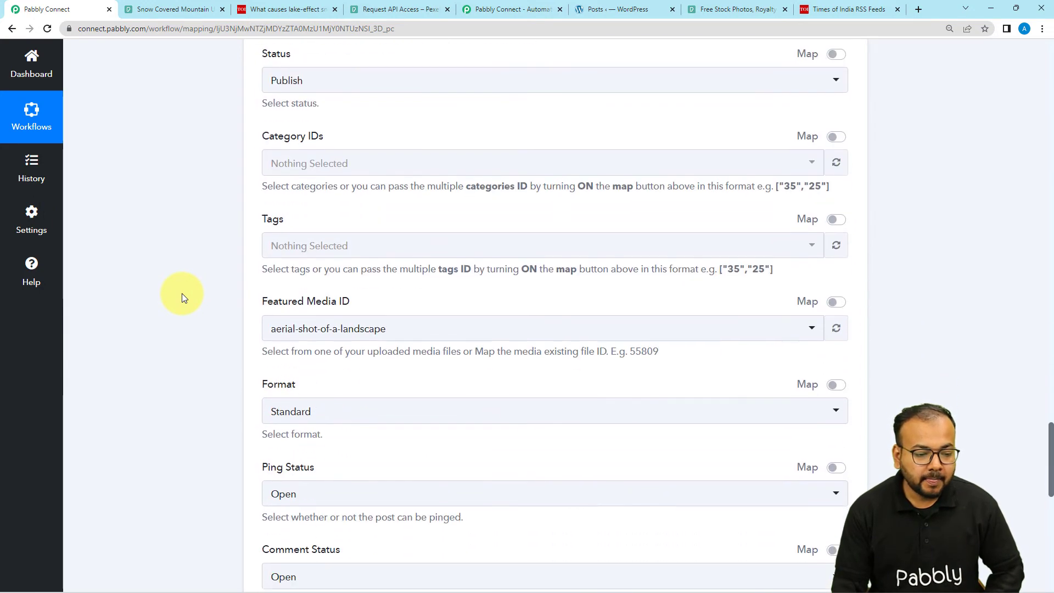
{"action": "scroll", "coordinate": [182, 293], "scroll_direction": "down", "scroll_amount": 2}
Set the new WordPress post's Status to Draft.
{"action": "scroll", "coordinate": [183, 293], "scroll_direction": "up", "scroll_amount": 6}
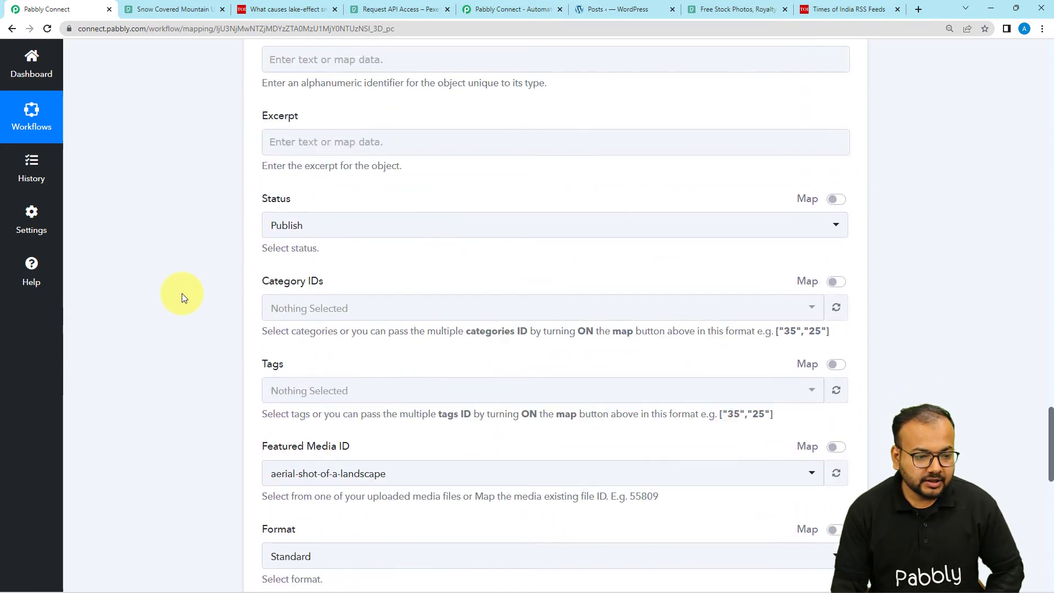
{"action": "left_click", "coordinate": [364, 248]}
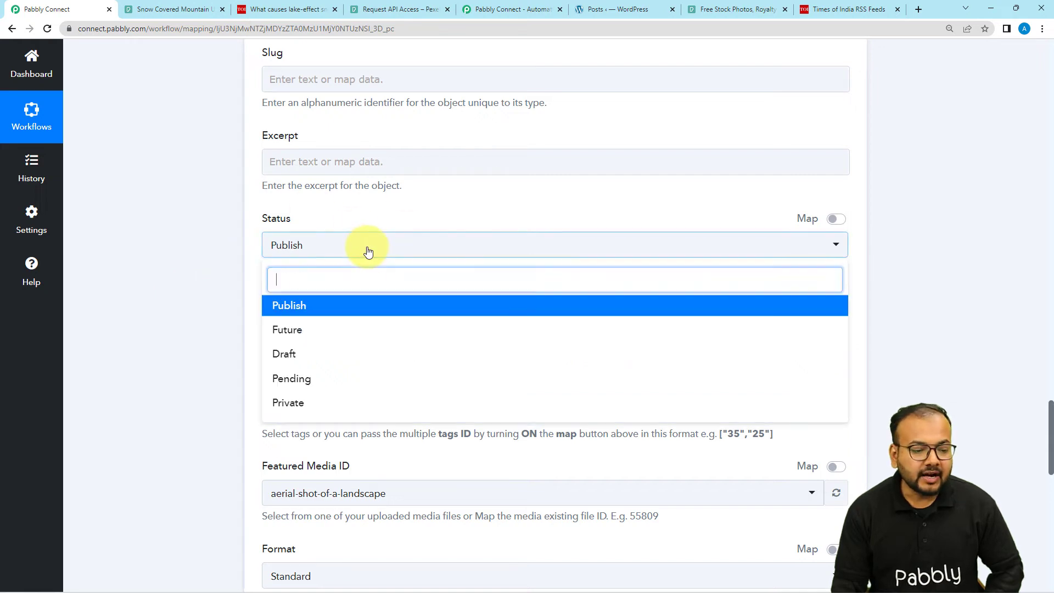
{"action": "left_click", "coordinate": [307, 354]}
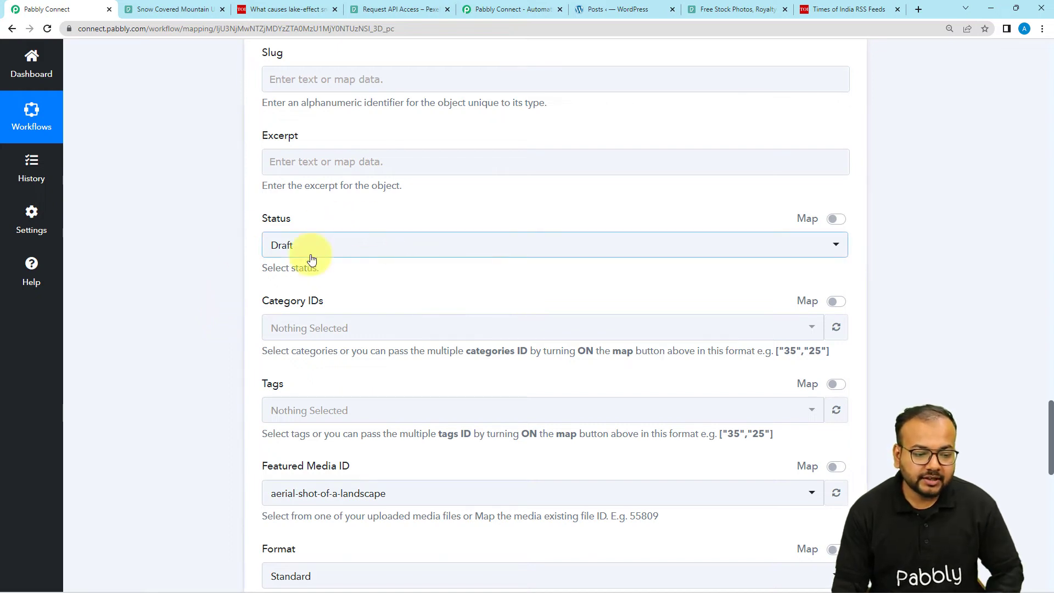
{"action": "scroll", "coordinate": [219, 274], "scroll_direction": "down", "scroll_amount": 3}
{"action": "scroll", "coordinate": [223, 269], "scroll_direction": "down", "scroll_amount": 2}
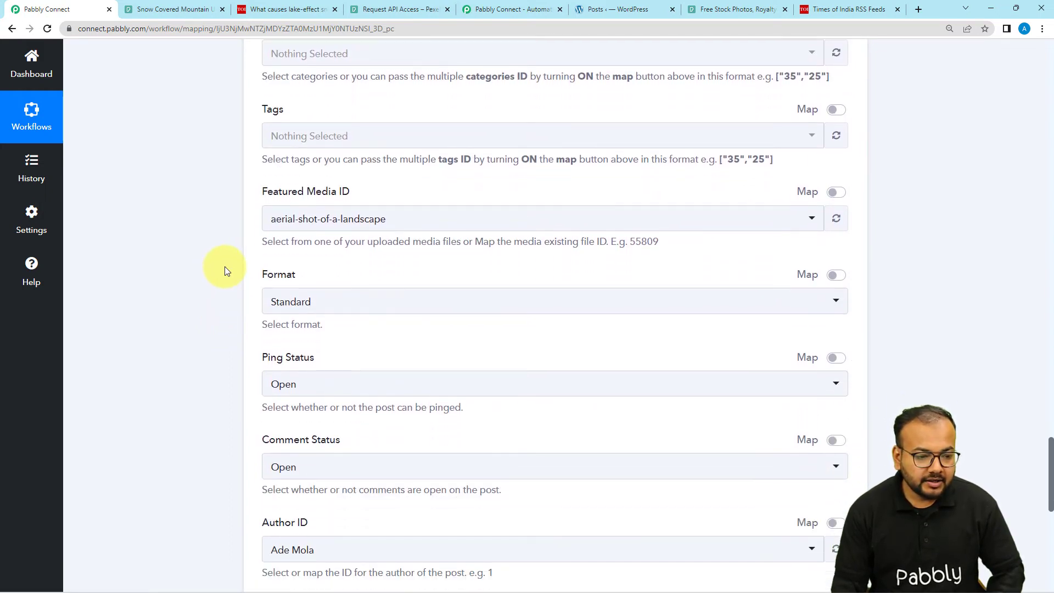
Review the media files offered for the Featured Media ID and the fields between the Pexels response and the post settings.
{"action": "scroll", "coordinate": [225, 265], "scroll_direction": "up", "scroll_amount": 1}
{"action": "scroll", "coordinate": [225, 268], "scroll_direction": "down", "scroll_amount": 2}
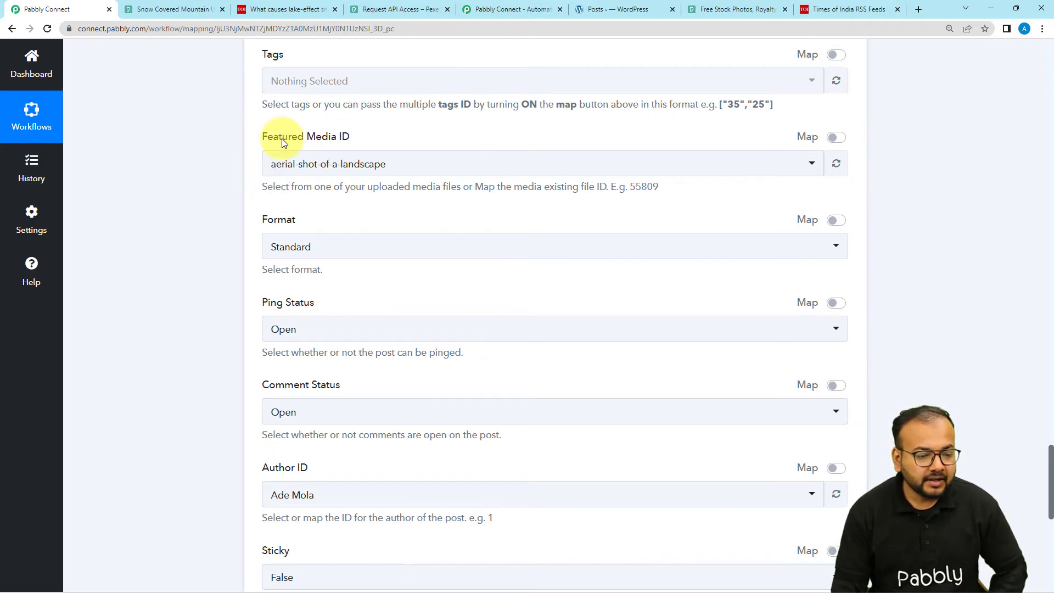
{"action": "left_click", "coordinate": [458, 170]}
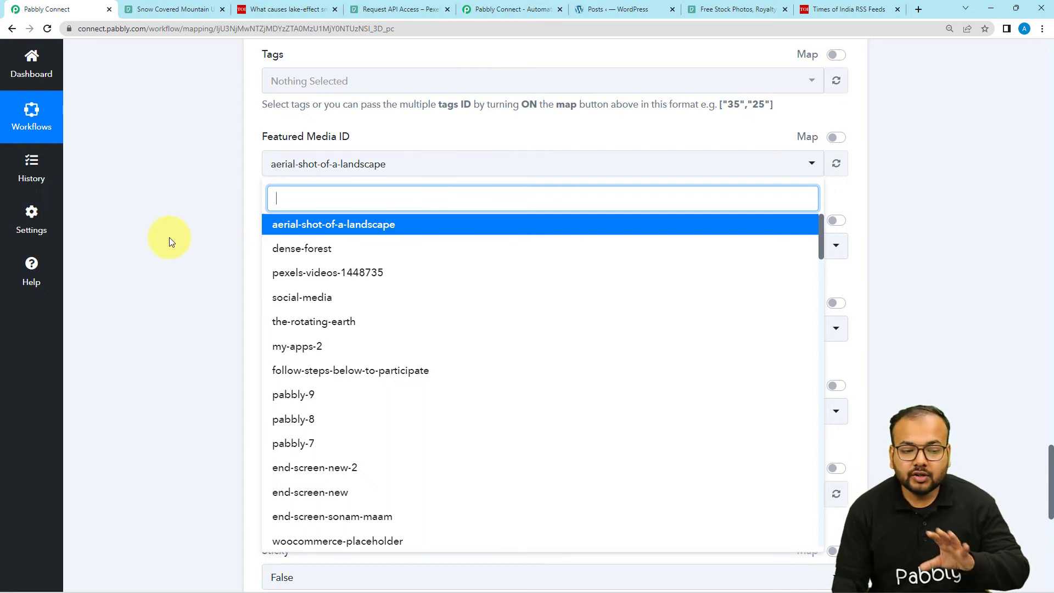
{"action": "left_click", "coordinate": [169, 237]}
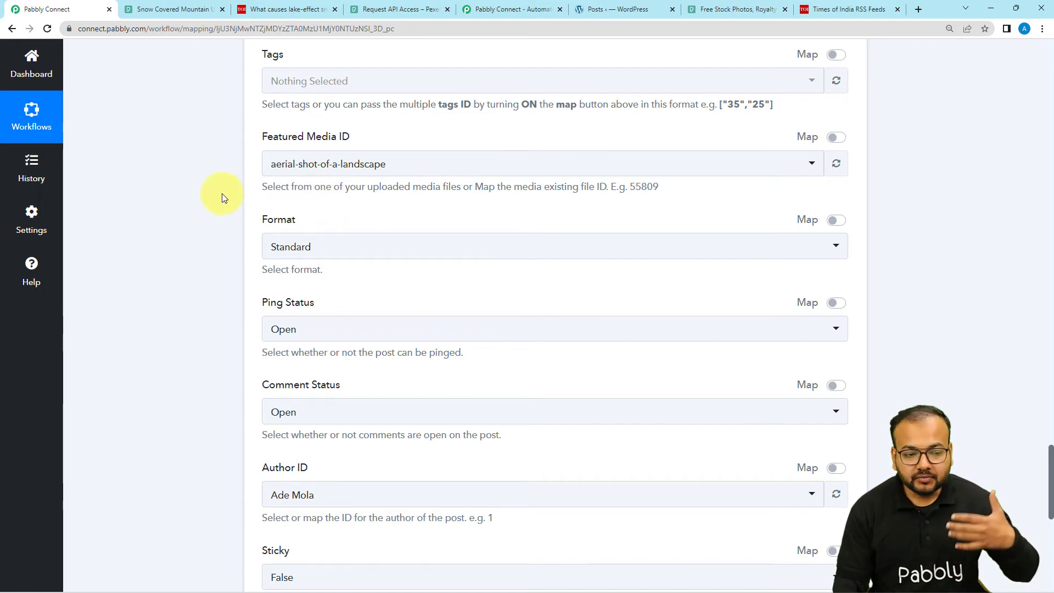
{"action": "scroll", "coordinate": [219, 198], "scroll_direction": "up", "scroll_amount": 8}
{"action": "scroll", "coordinate": [219, 197], "scroll_direction": "up", "scroll_amount": 10}
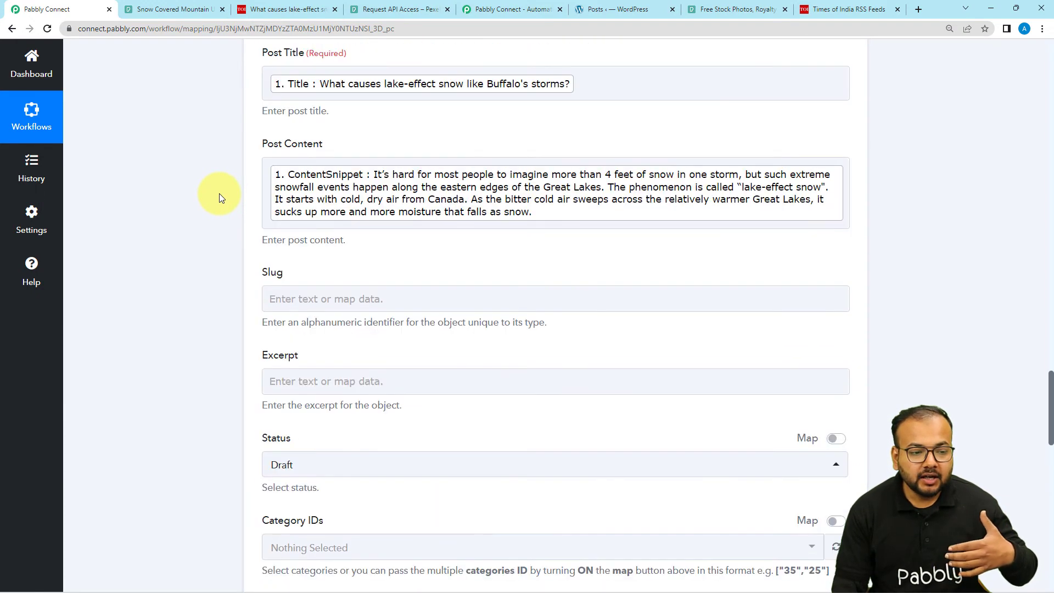
{"action": "scroll", "coordinate": [219, 193], "scroll_direction": "up", "scroll_amount": 7}
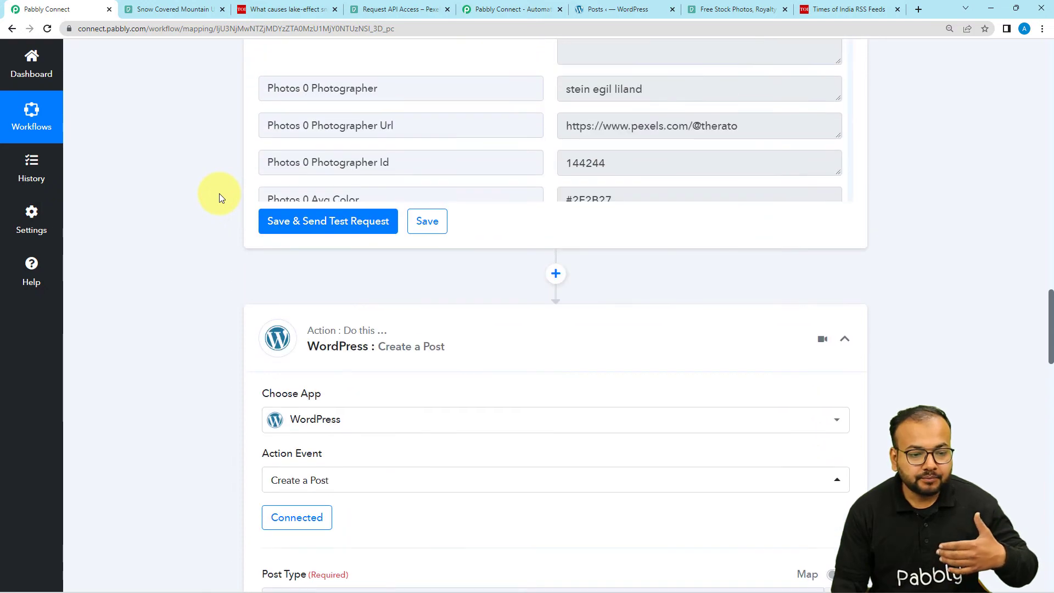
{"action": "scroll", "coordinate": [219, 193], "scroll_direction": "down", "scroll_amount": 3}
{"action": "scroll", "coordinate": [220, 196], "scroll_direction": "down", "scroll_amount": 17}
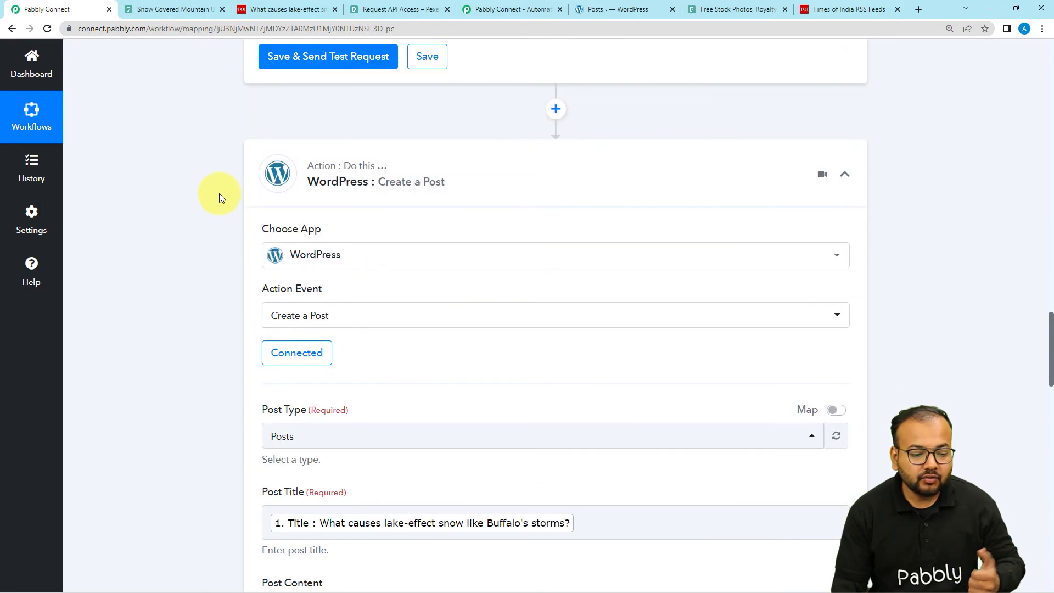
{"action": "scroll", "coordinate": [219, 193], "scroll_direction": "down", "scroll_amount": 4}
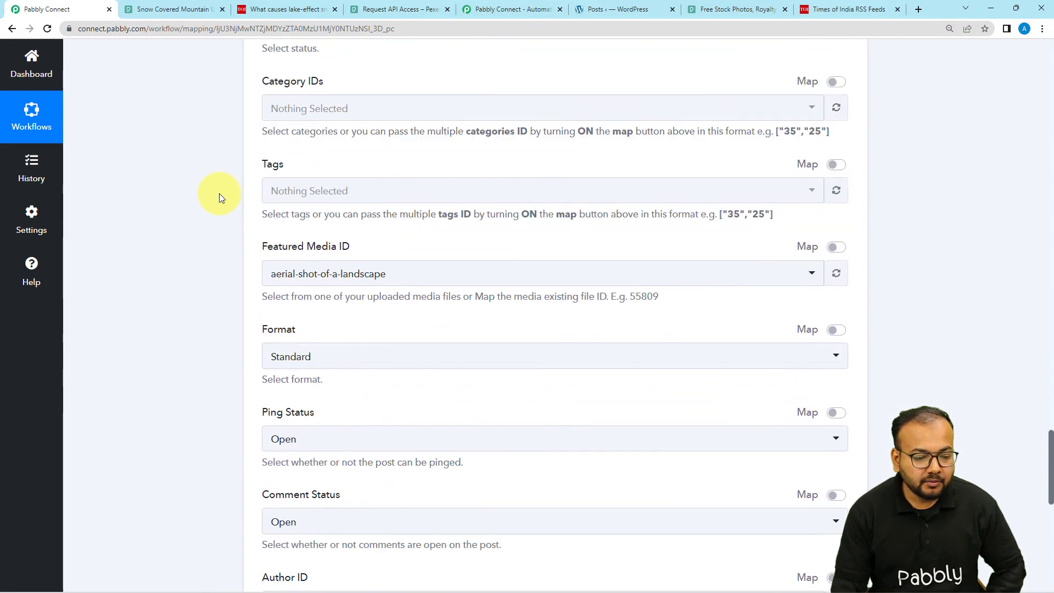
Enable mapping for the Featured Media ID and clear its value.
{"action": "left_click", "coordinate": [835, 247]}
{"action": "left_click", "coordinate": [306, 272]}
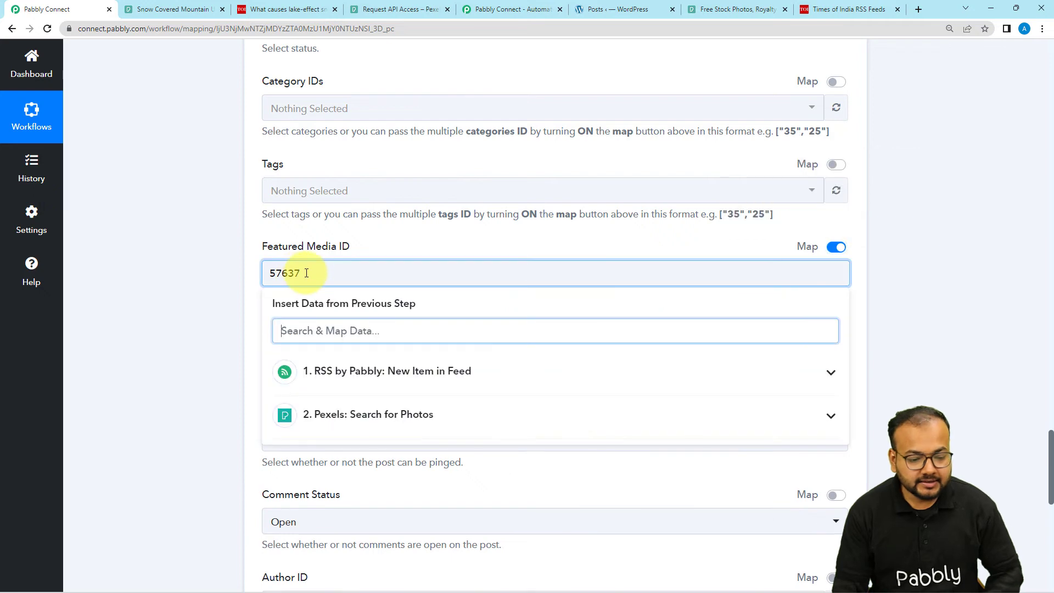
{"action": "key", "text": "BackSpace"}
{"action": "key", "text": "BackSpace"}
{"action": "left_click", "coordinate": [246, 259]}
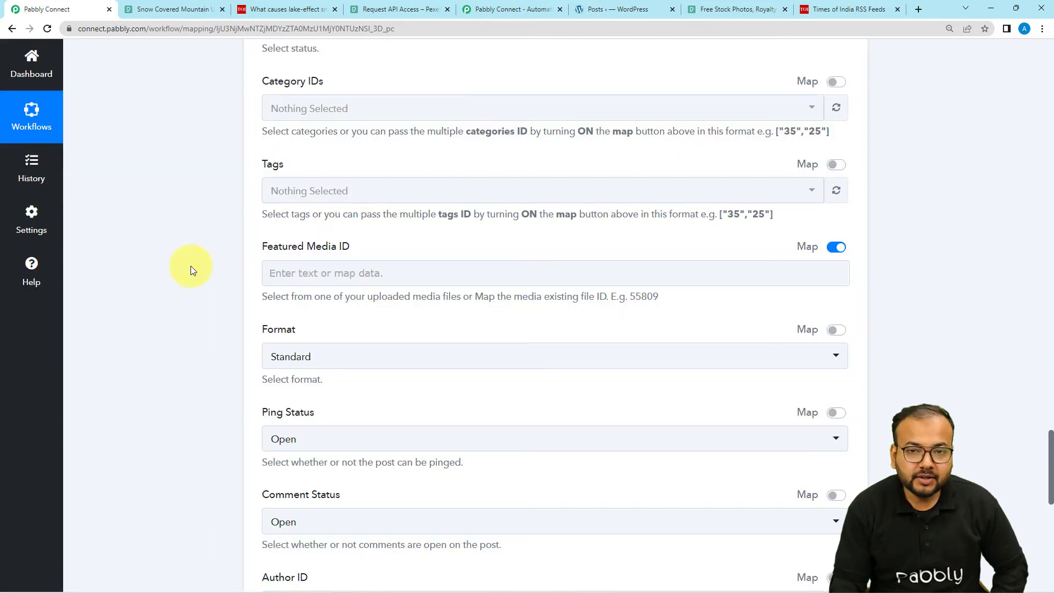
Remove the mapped ContentSnippet value from the Post Content.
{"action": "scroll", "coordinate": [190, 265], "scroll_direction": "up", "scroll_amount": 7}
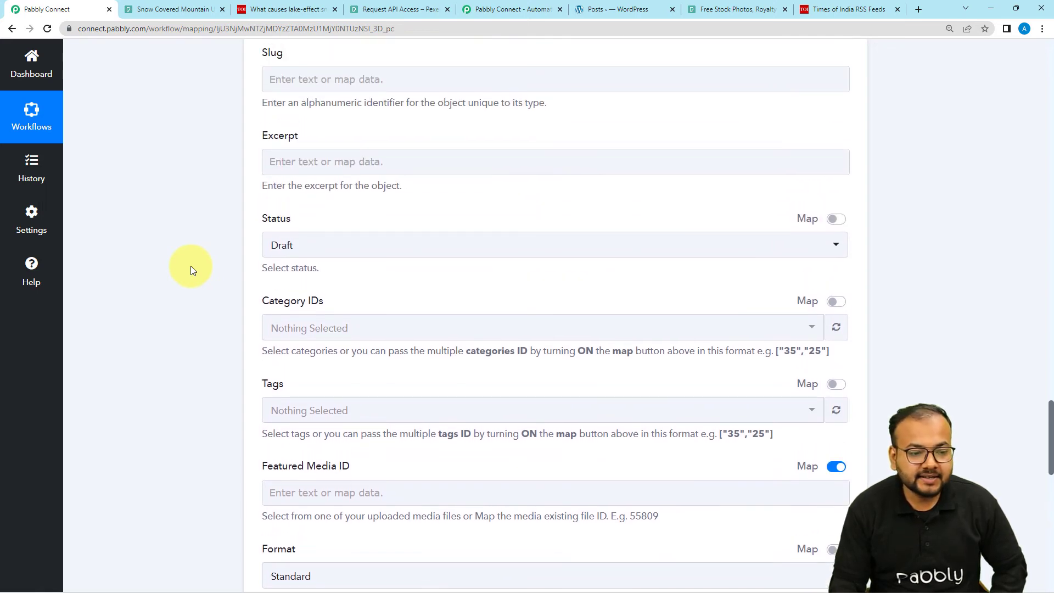
{"action": "scroll", "coordinate": [329, 258], "scroll_direction": "up", "scroll_amount": 1}
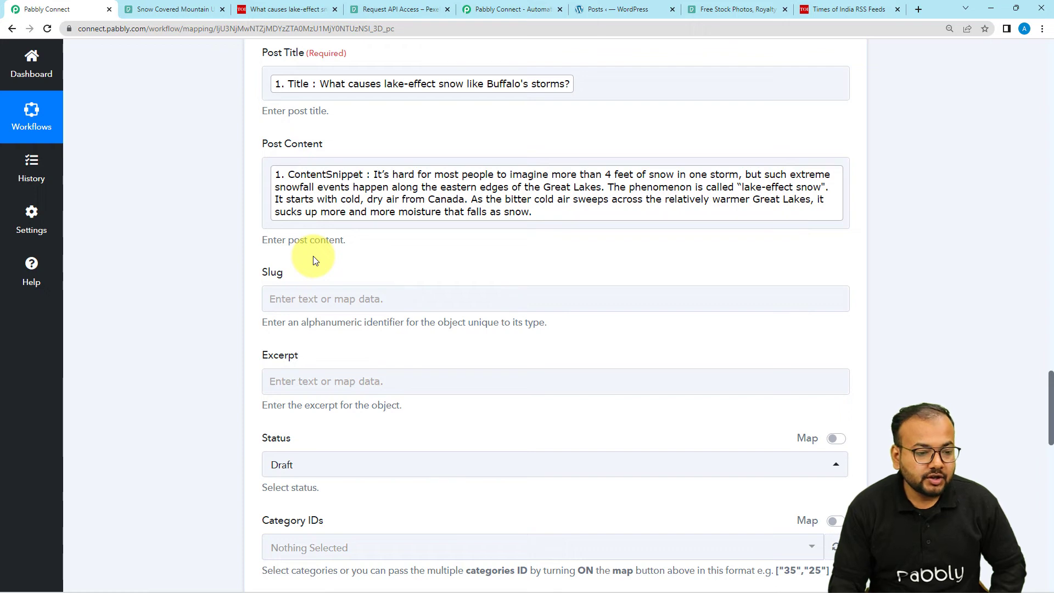
{"action": "left_click", "coordinate": [268, 176]}
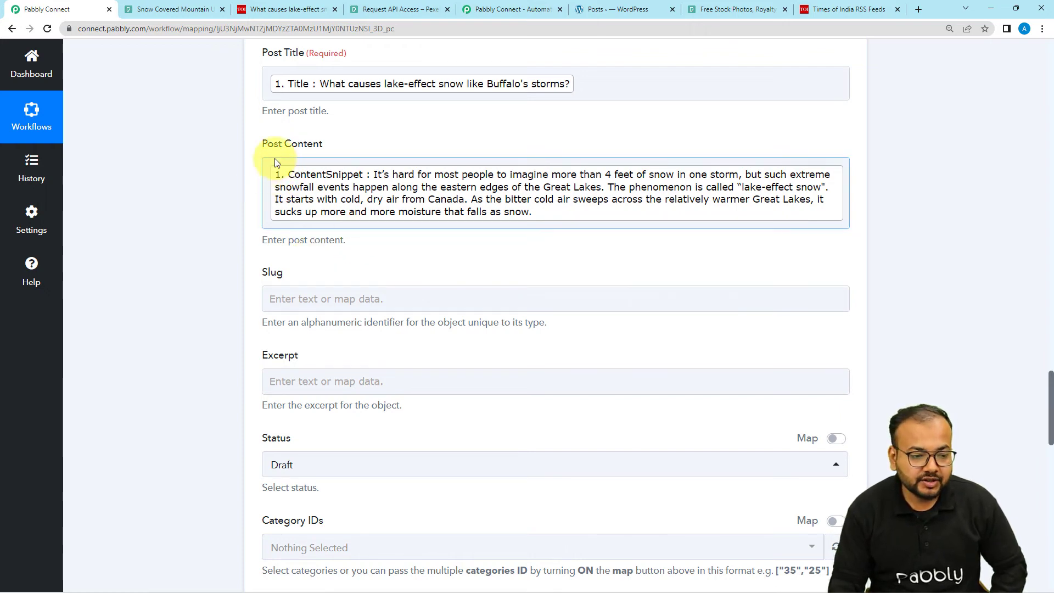
{"action": "left_click", "coordinate": [281, 155]}
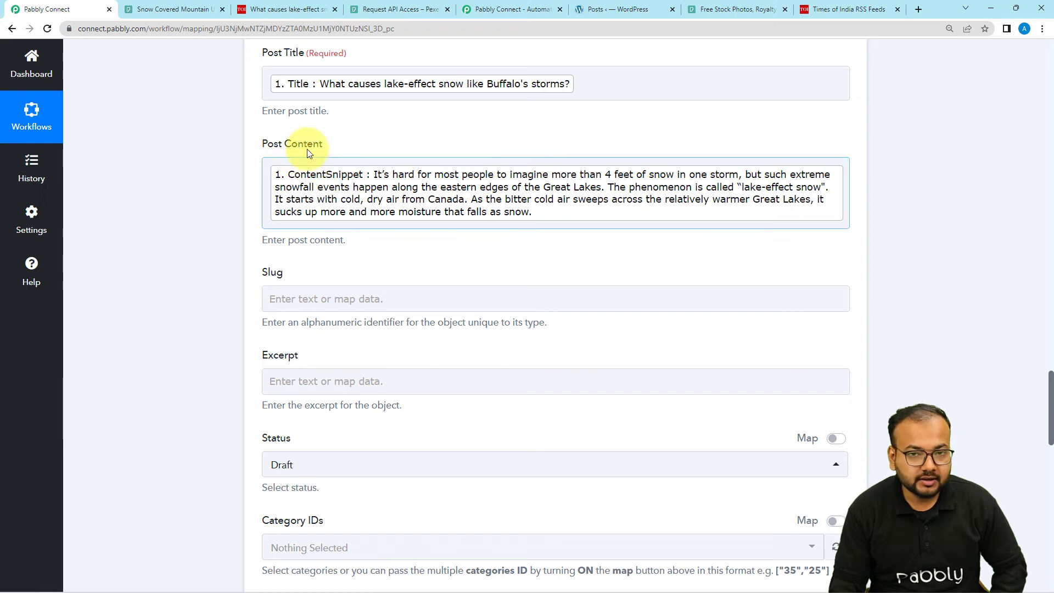
{"action": "left_click", "coordinate": [275, 185]}
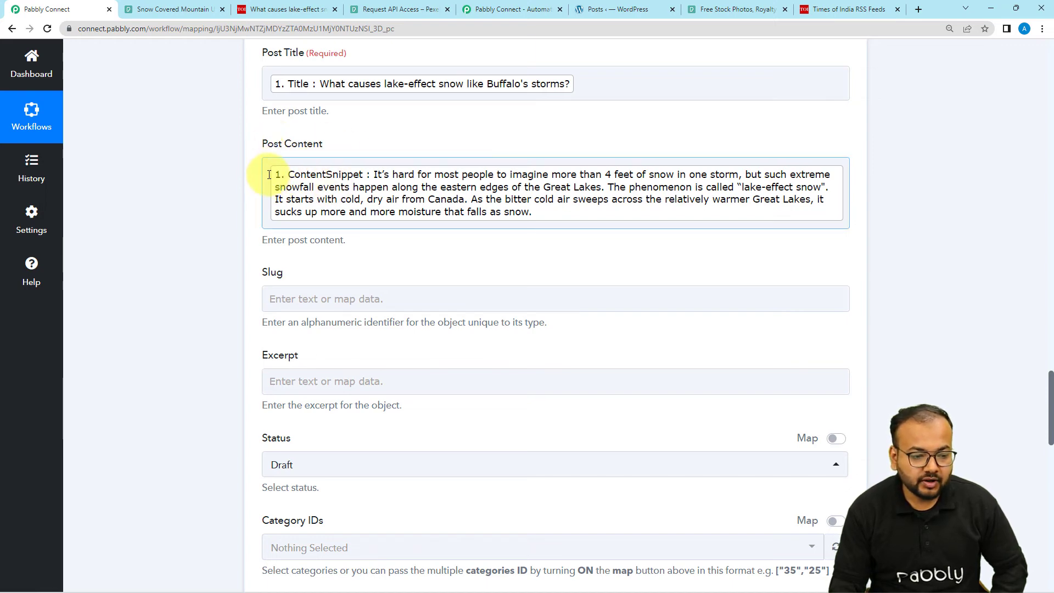
{"action": "left_click", "coordinate": [269, 175]}
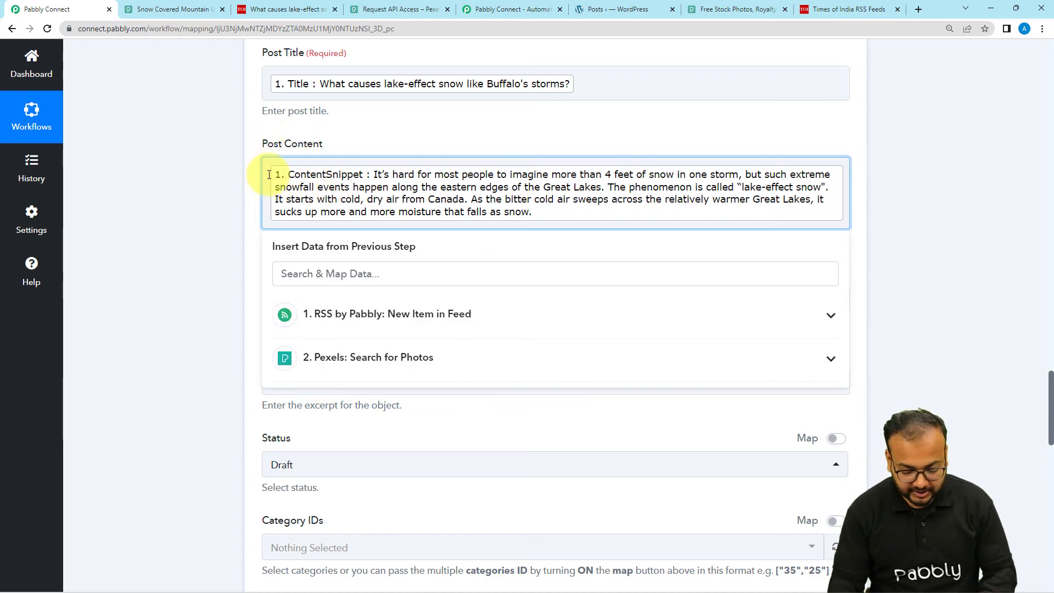
{"action": "left_click", "coordinate": [323, 214]}
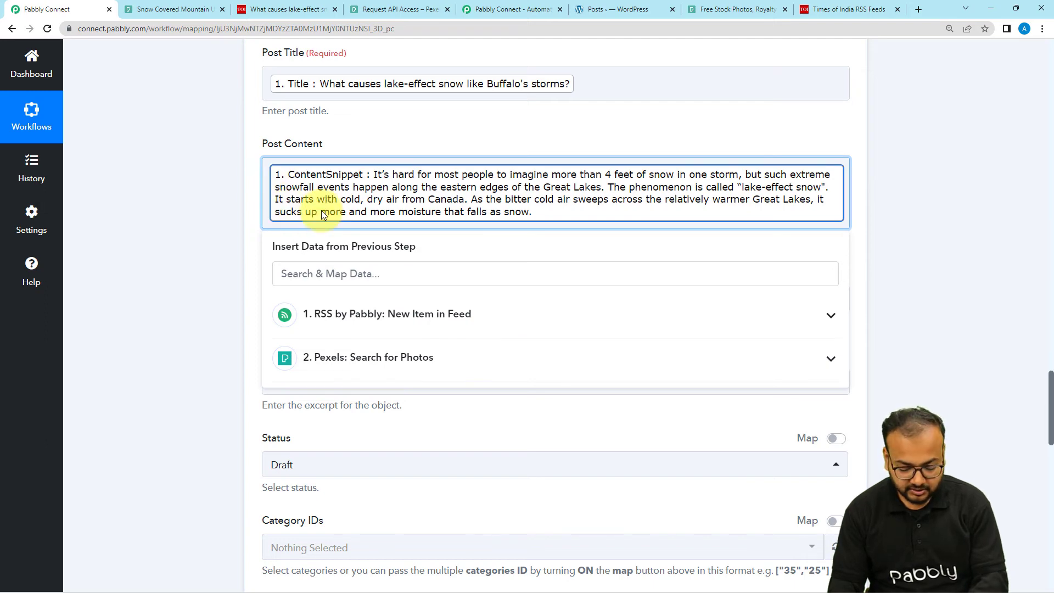
{"action": "key", "text": "BackSpace"}
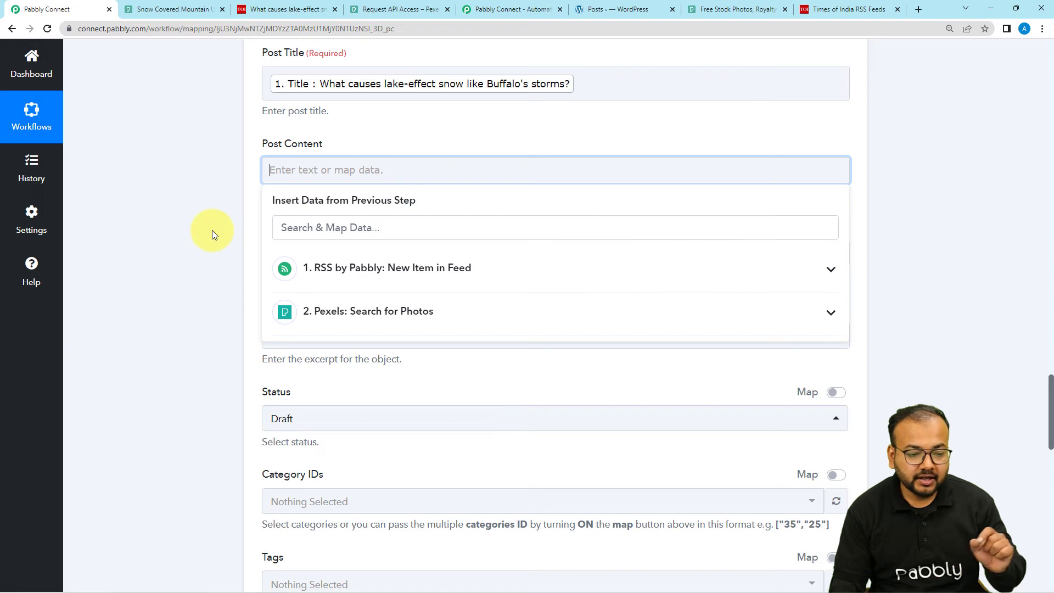
Enter the empty HTML image tag <img src=''> as the Post Content.
{"action": "type", "text": "<"}
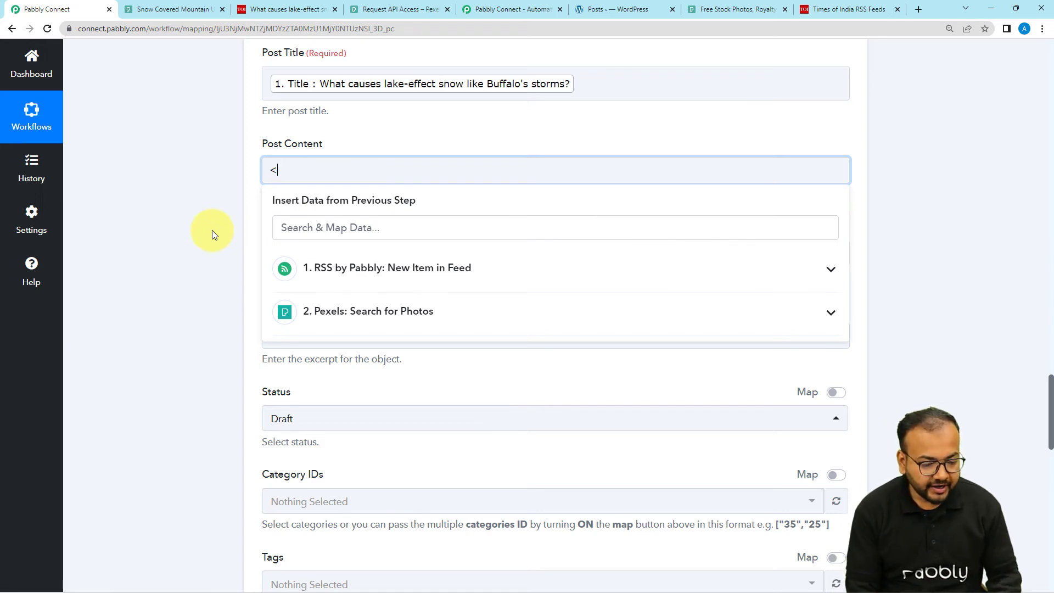
{"action": "type", "text": "img"}
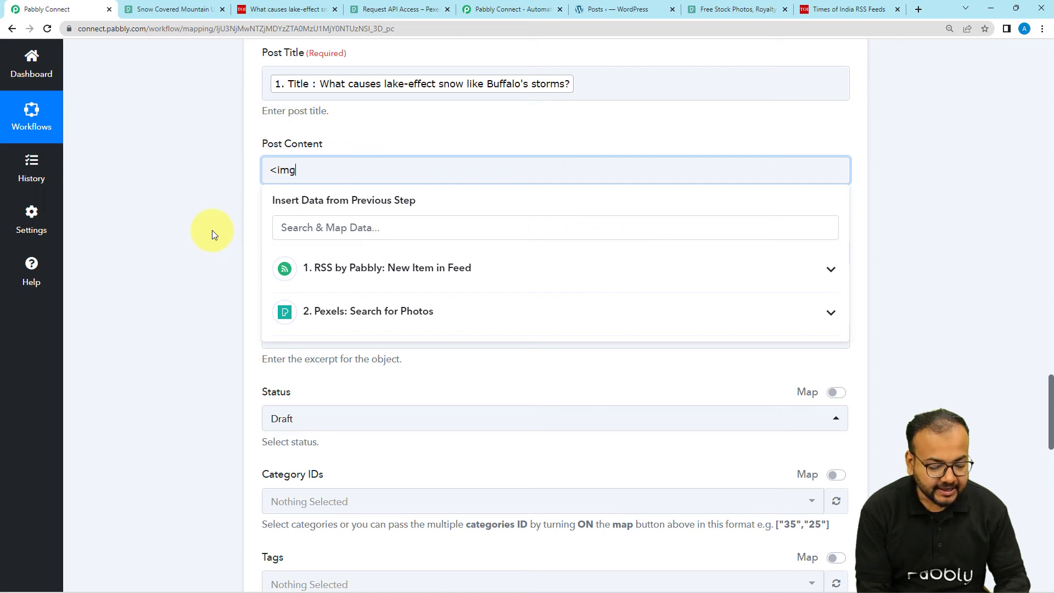
{"action": "type", "text": " src"}
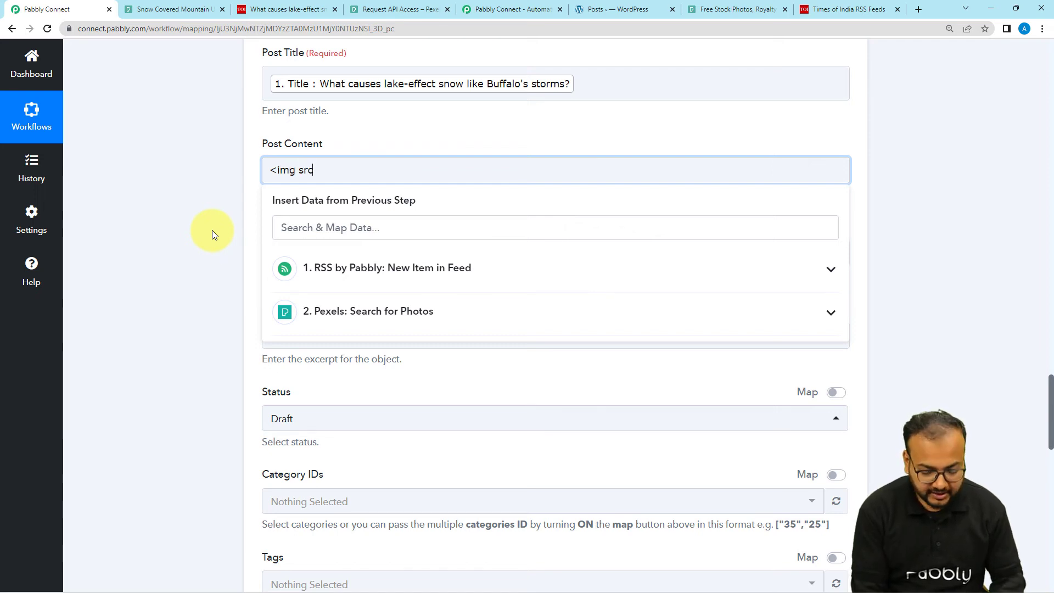
{"action": "type", "text": "="}
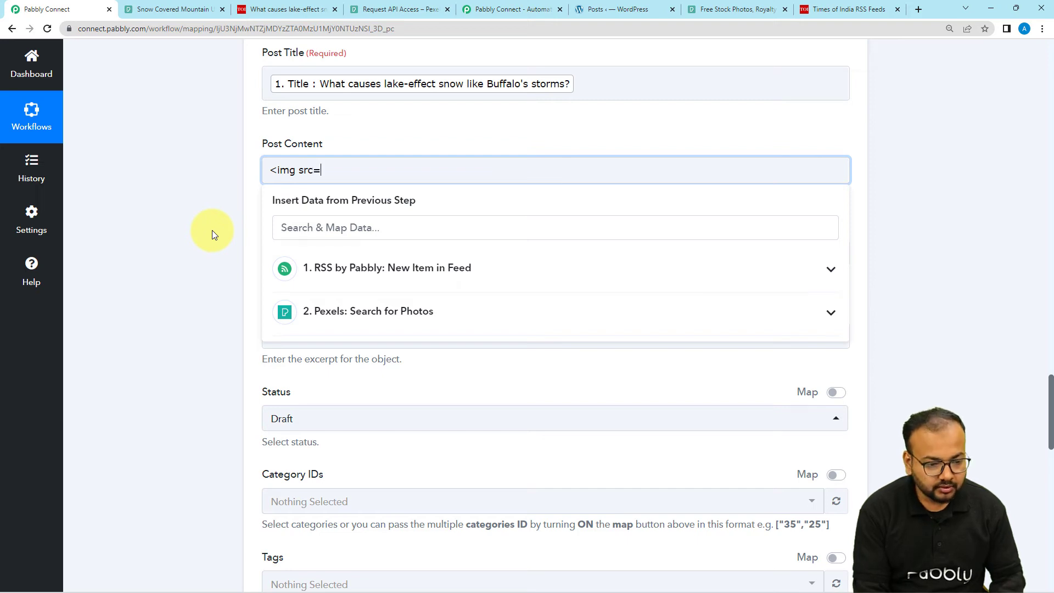
{"action": "type", "text": "\""}
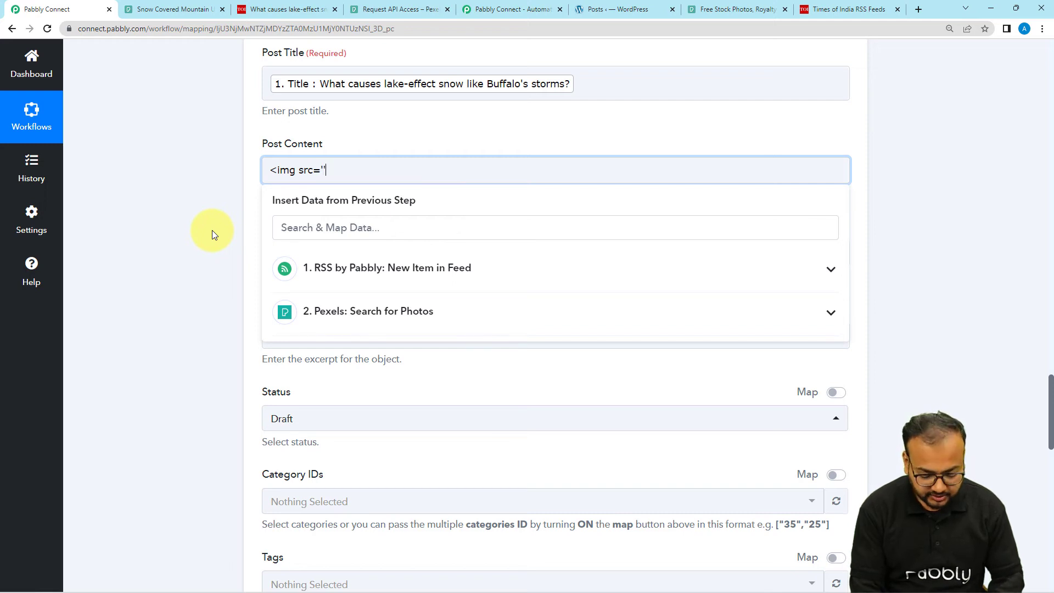
{"action": "type", "text": "\">"}
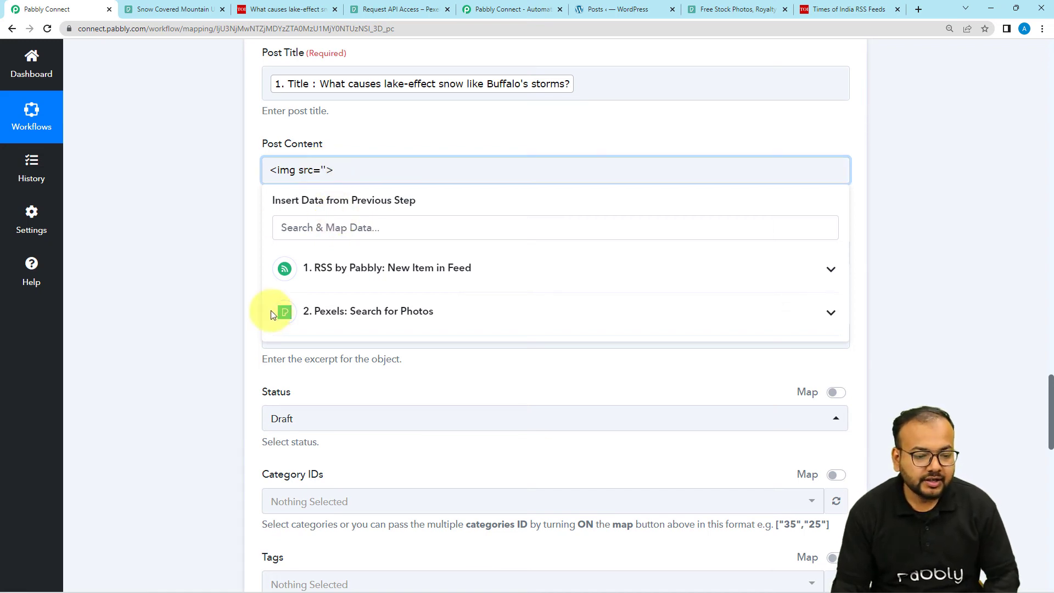
Map the Photos 0 Src Original value from the Pexels Search for Photos step inside the image tag's src quotes.
{"action": "left_click", "coordinate": [403, 314]}
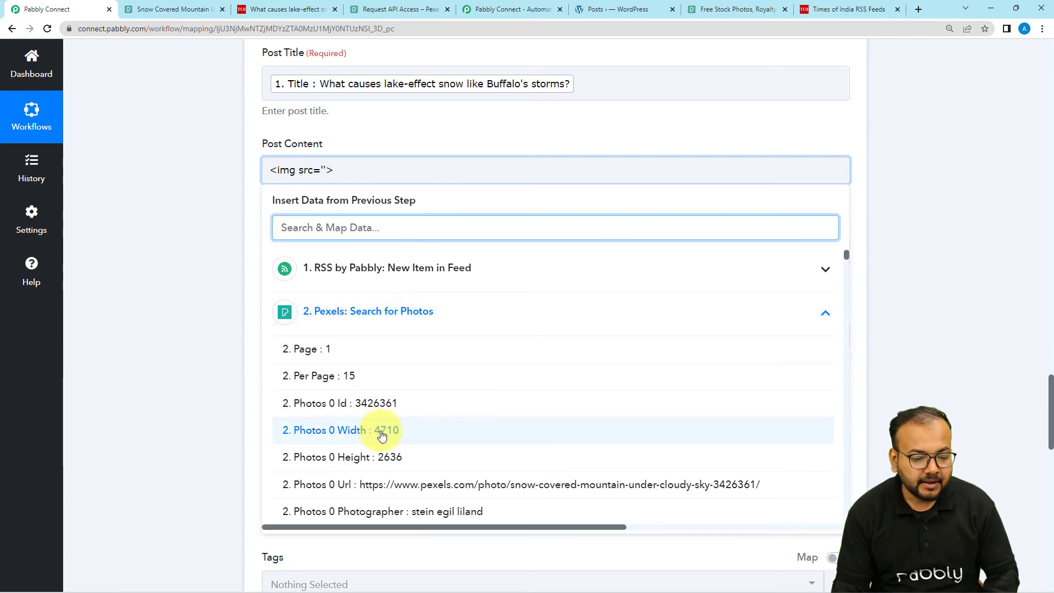
{"action": "scroll", "coordinate": [377, 479], "scroll_direction": "down", "scroll_amount": 3}
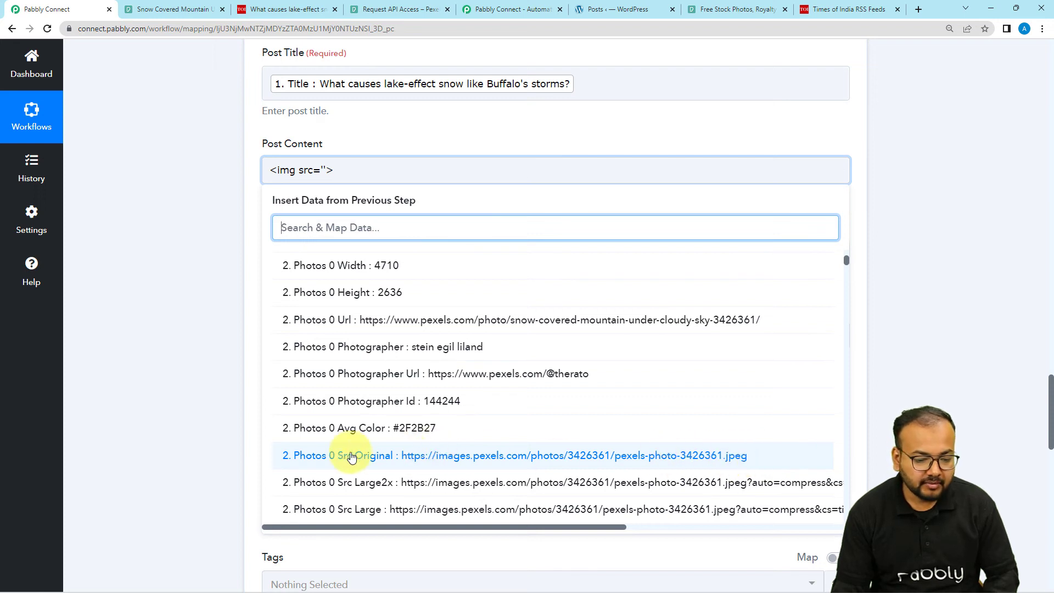
{"action": "left_click", "coordinate": [409, 462]}
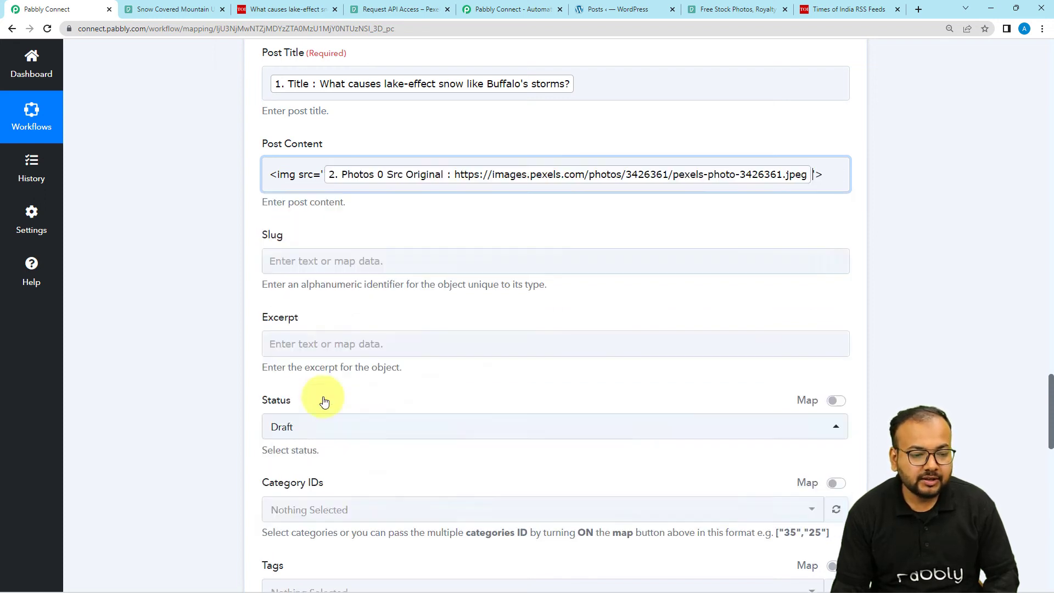
{"action": "left_click", "coordinate": [177, 302]}
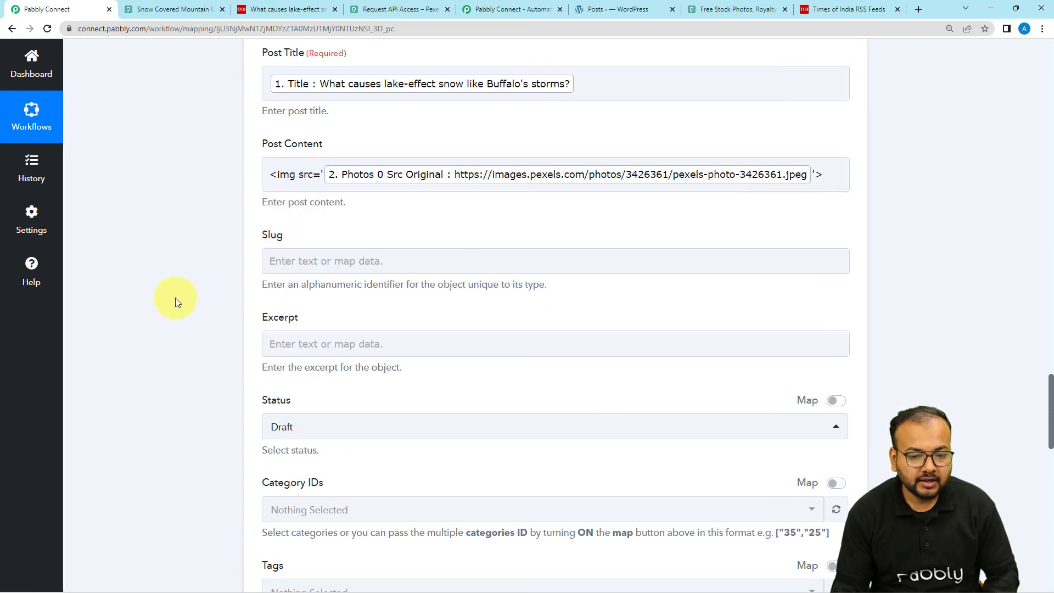
Add the RSS New Item in Feed step's ContentSnippet value on a new line below the image tag in the Post Content.
{"action": "left_click", "coordinate": [821, 175]}
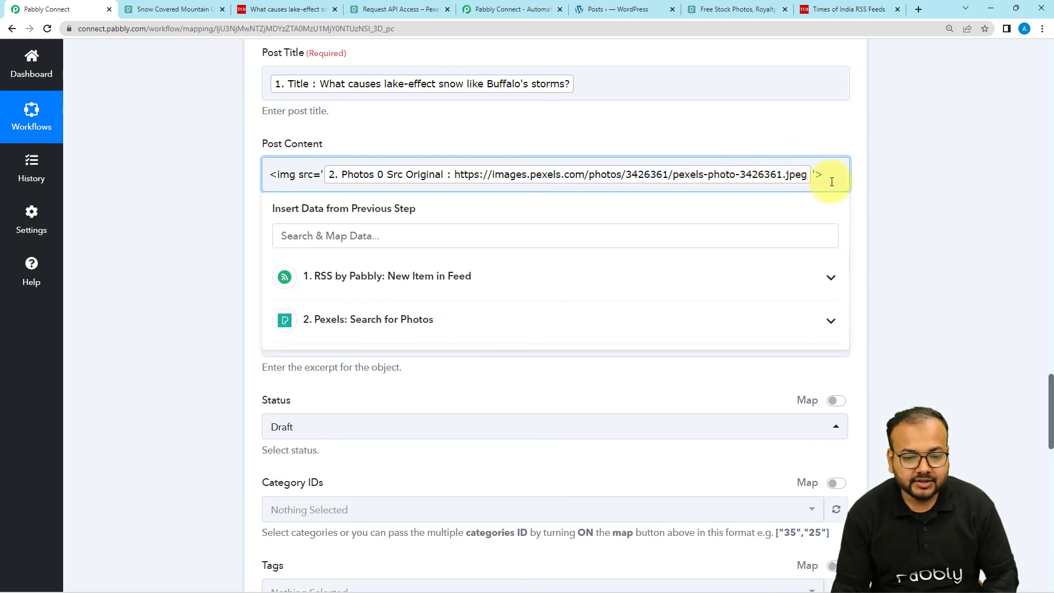
{"action": "key", "text": "Return"}
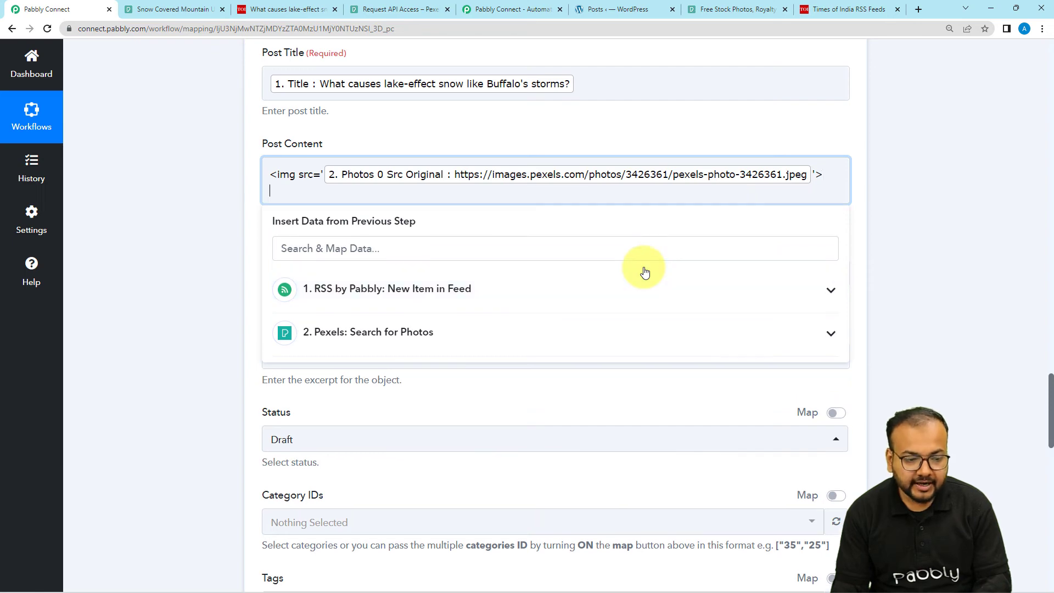
{"action": "left_click", "coordinate": [429, 309]}
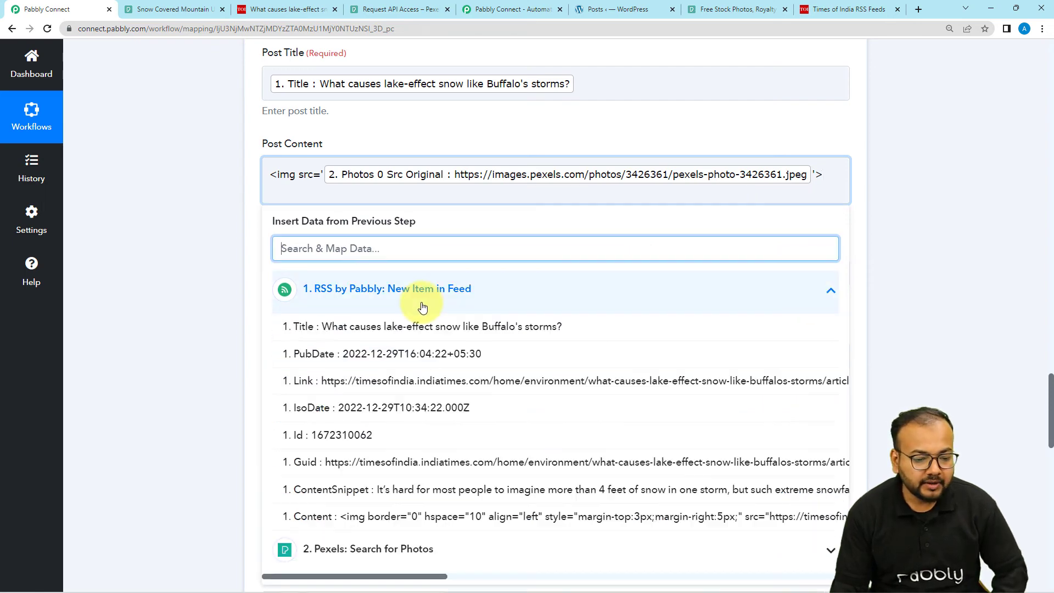
{"action": "left_click", "coordinate": [383, 423]}
{"action": "left_click", "coordinate": [193, 314]}
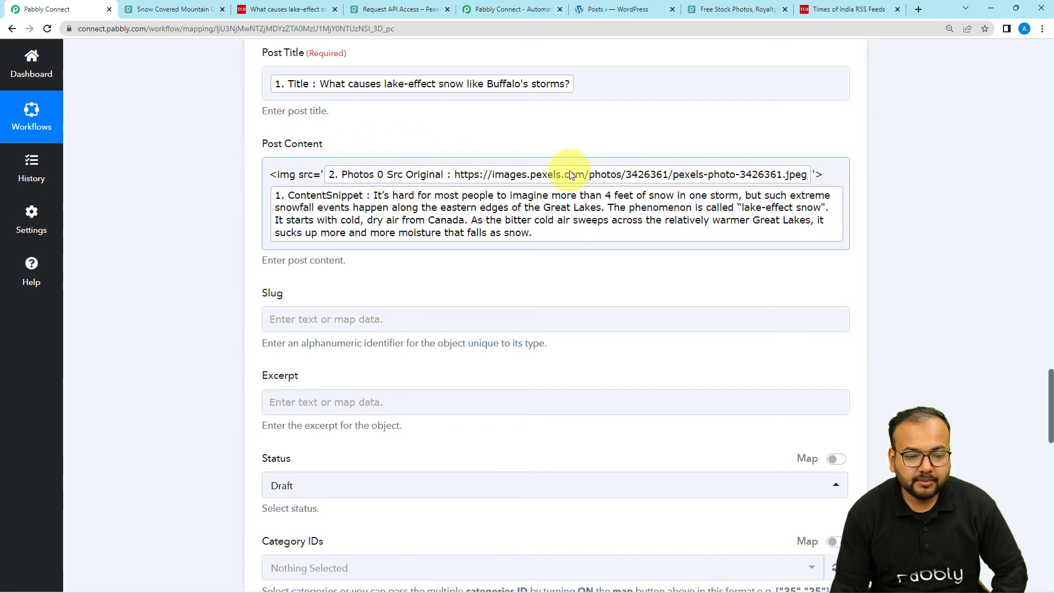
Save the WordPress Create a Post action and send a test request with the mapped image and content.
{"action": "scroll", "coordinate": [167, 243], "scroll_direction": "down", "scroll_amount": 8}
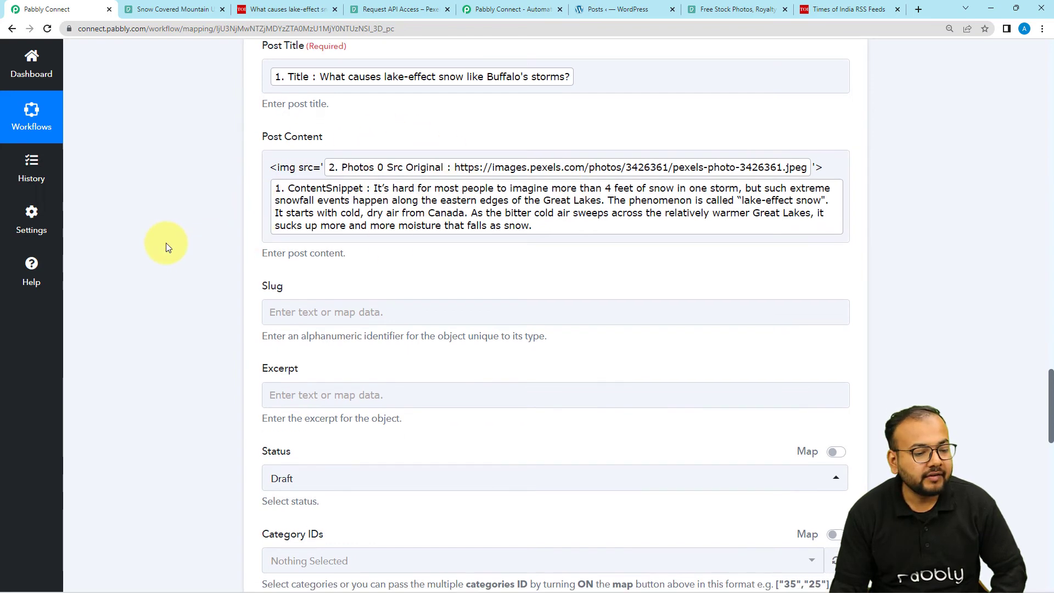
{"action": "scroll", "coordinate": [166, 242], "scroll_direction": "down", "scroll_amount": 6}
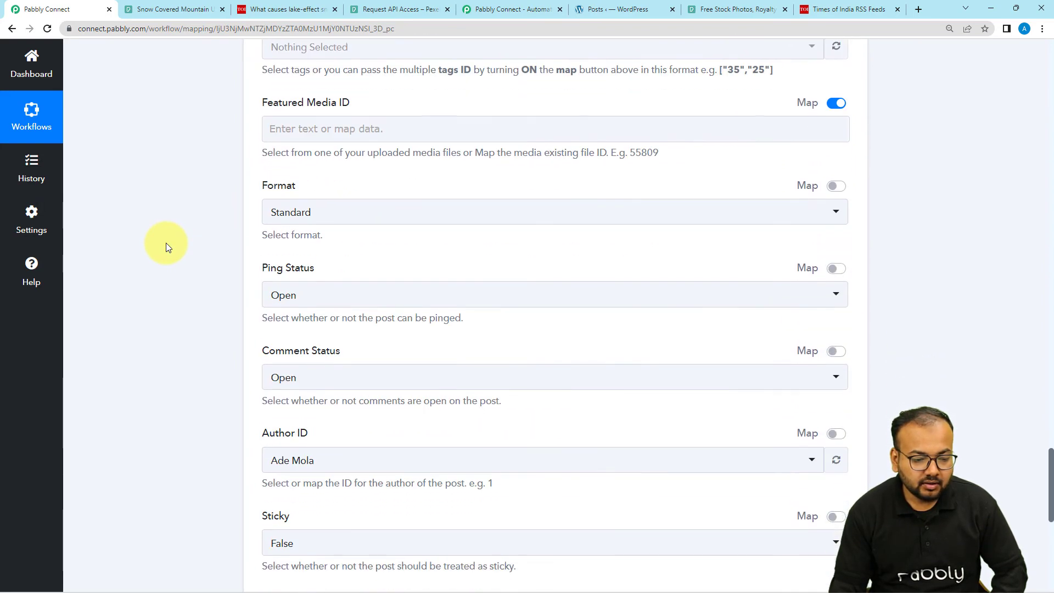
{"action": "scroll", "coordinate": [168, 247], "scroll_direction": "down", "scroll_amount": 1}
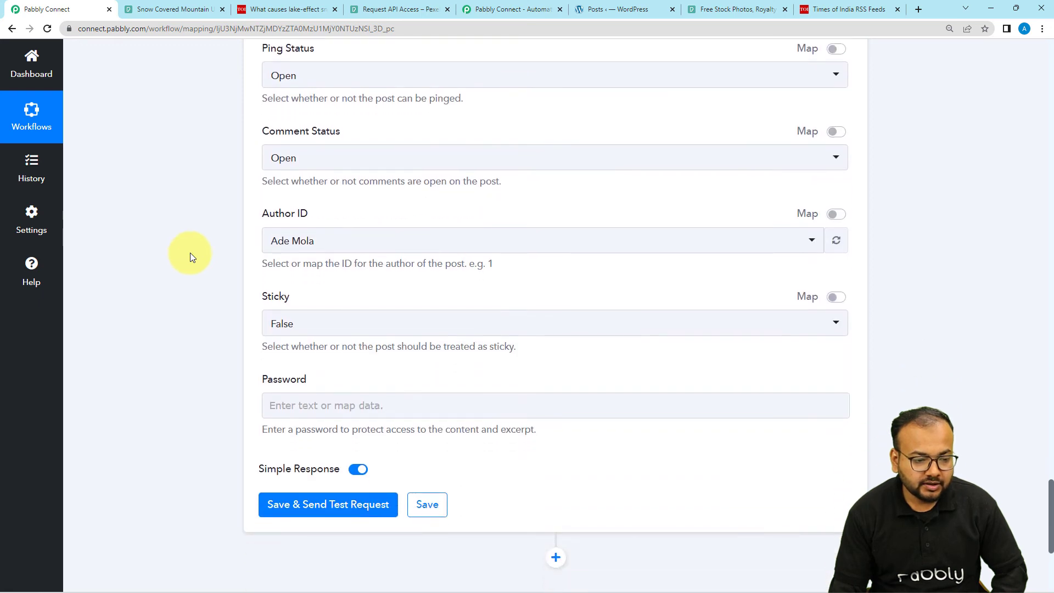
{"action": "scroll", "coordinate": [212, 294], "scroll_direction": "down", "scroll_amount": 3}
{"action": "scroll", "coordinate": [192, 281], "scroll_direction": "down", "scroll_amount": 2}
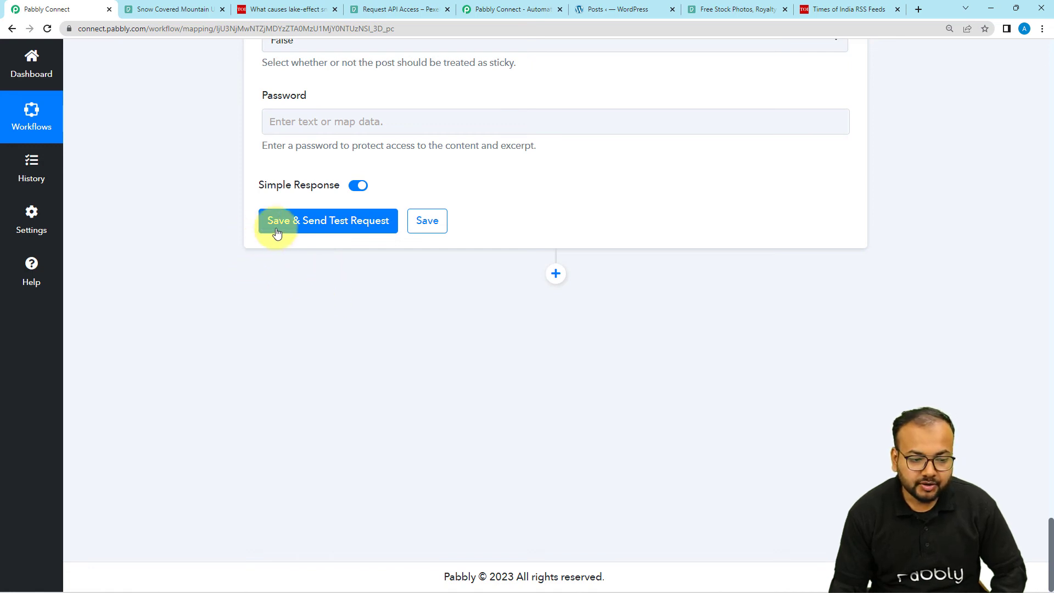
{"action": "left_click", "coordinate": [305, 226]}
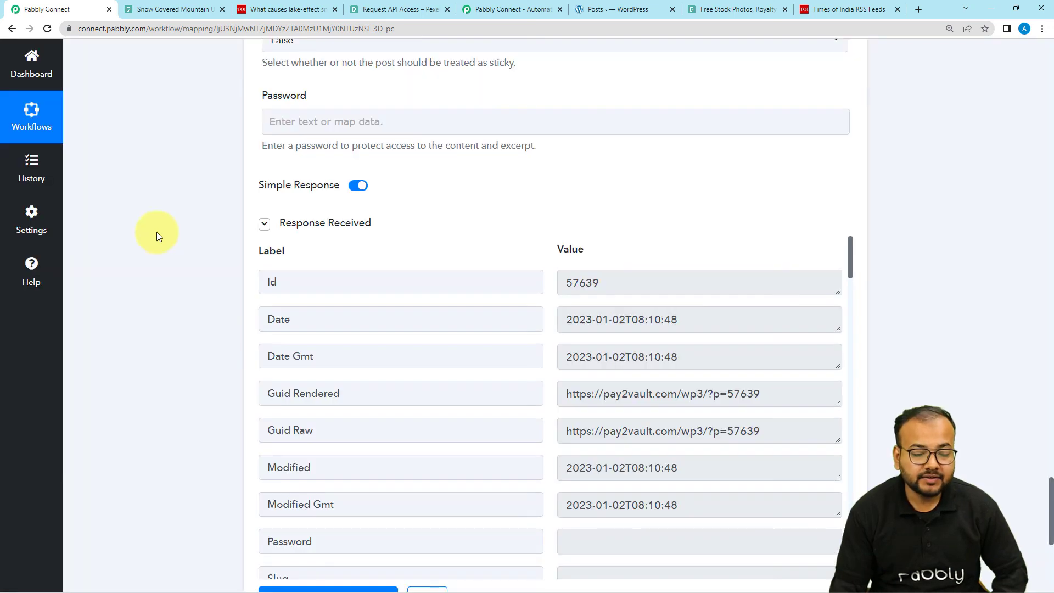
Open the created post's Link value from the WordPress test response in a new browser tab.
{"action": "scroll", "coordinate": [156, 232], "scroll_direction": "down", "scroll_amount": 1}
{"action": "scroll", "coordinate": [156, 232], "scroll_direction": "down", "scroll_amount": 1}
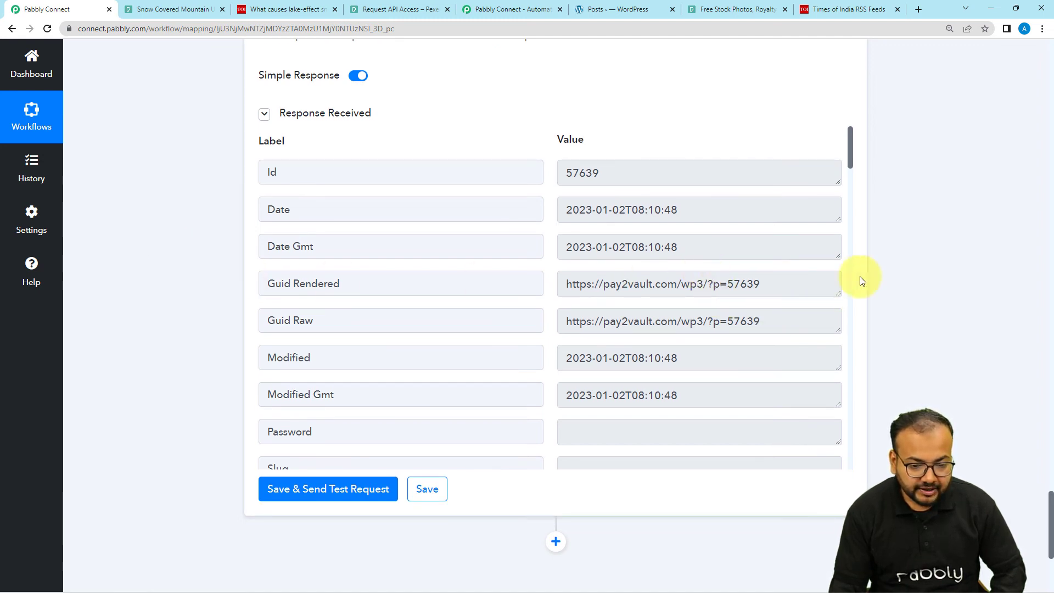
{"action": "left_click_drag", "start_coordinate": [851, 159], "coordinate": [857, 219]}
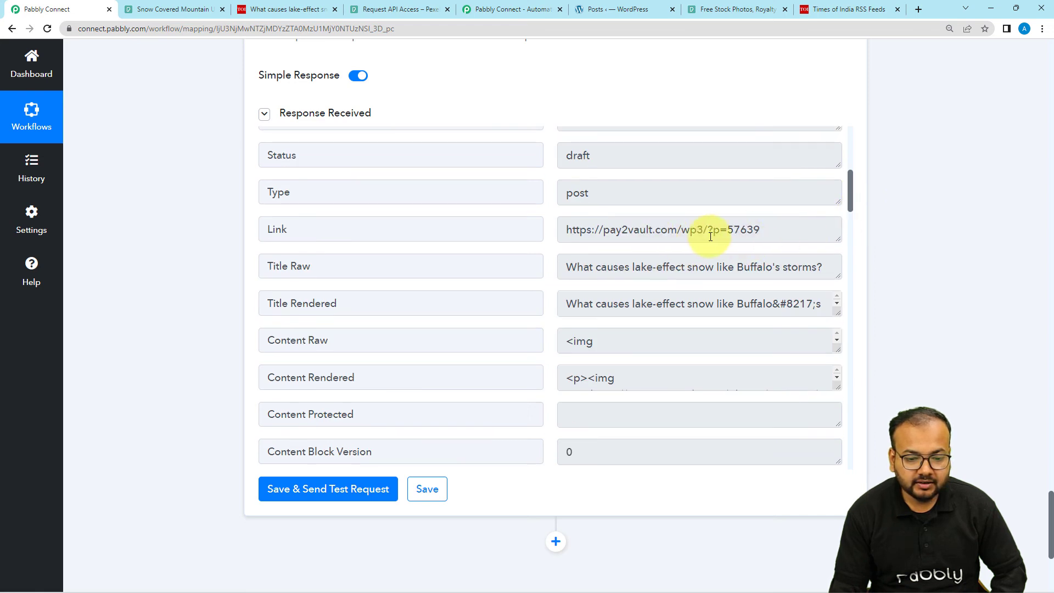
{"action": "left_click_drag", "start_coordinate": [760, 230], "coordinate": [555, 236]}
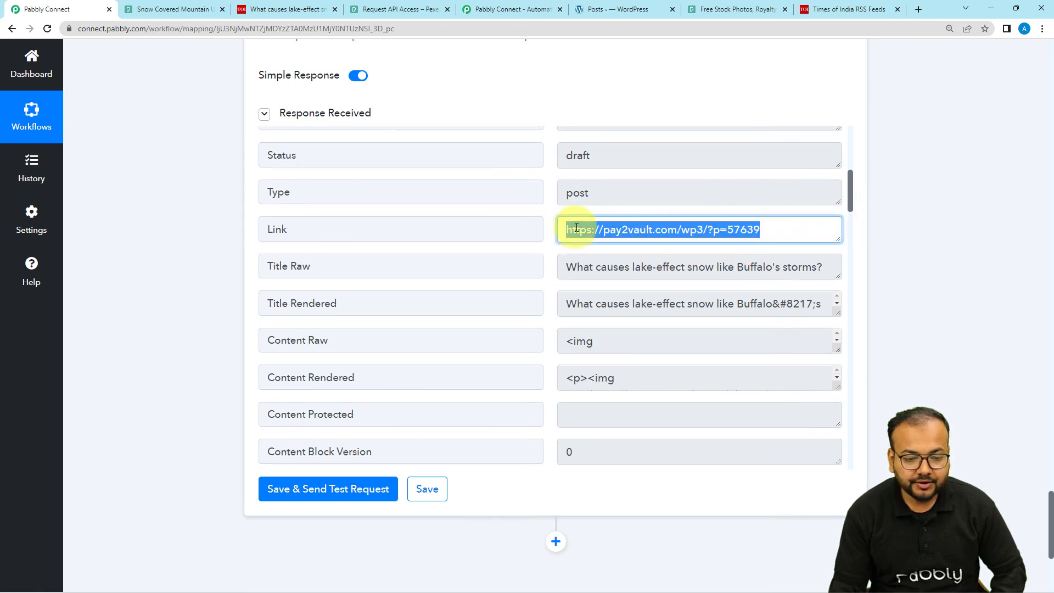
{"action": "right_click", "coordinate": [571, 231]}
{"action": "left_click", "coordinate": [587, 266]}
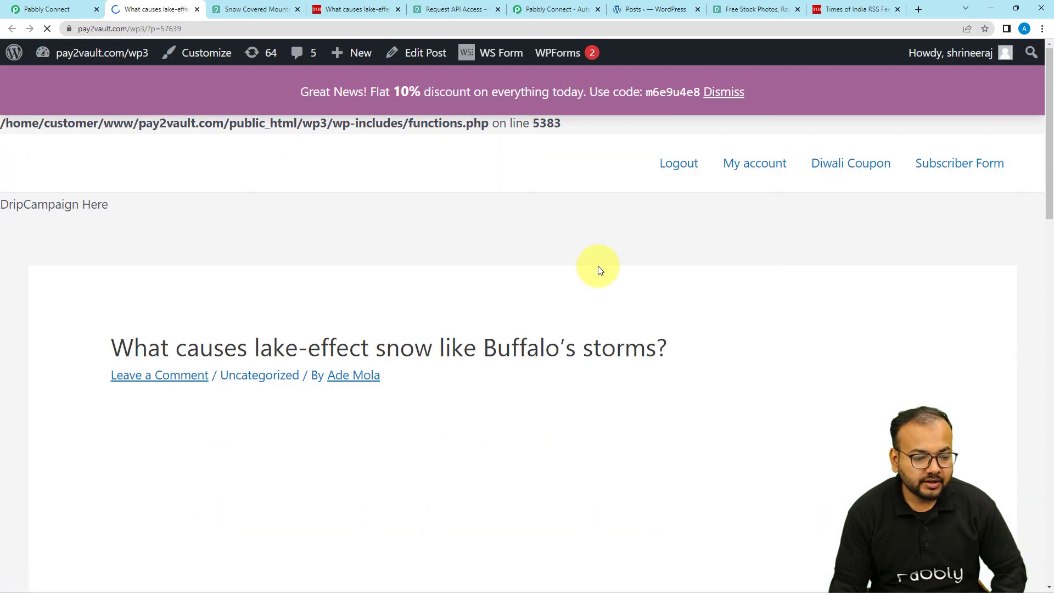
Check the title, embedded image and text of the created draft post on the WordPress site.
{"action": "scroll", "coordinate": [597, 266], "scroll_direction": "down", "scroll_amount": 3}
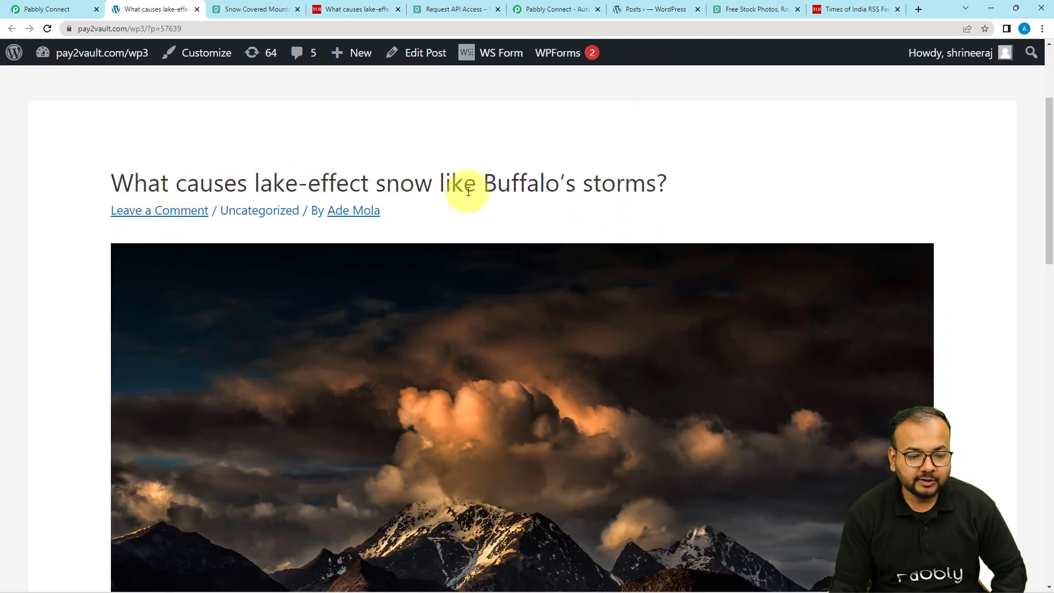
{"action": "scroll", "coordinate": [498, 249], "scroll_direction": "down", "scroll_amount": 6}
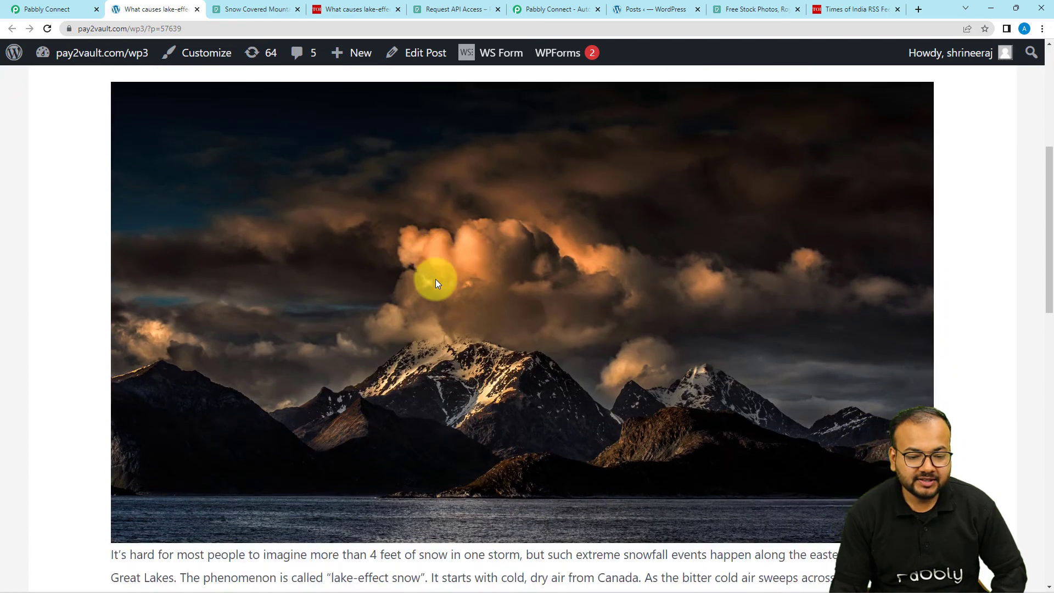
{"action": "scroll", "coordinate": [436, 279], "scroll_direction": "down", "scroll_amount": 1}
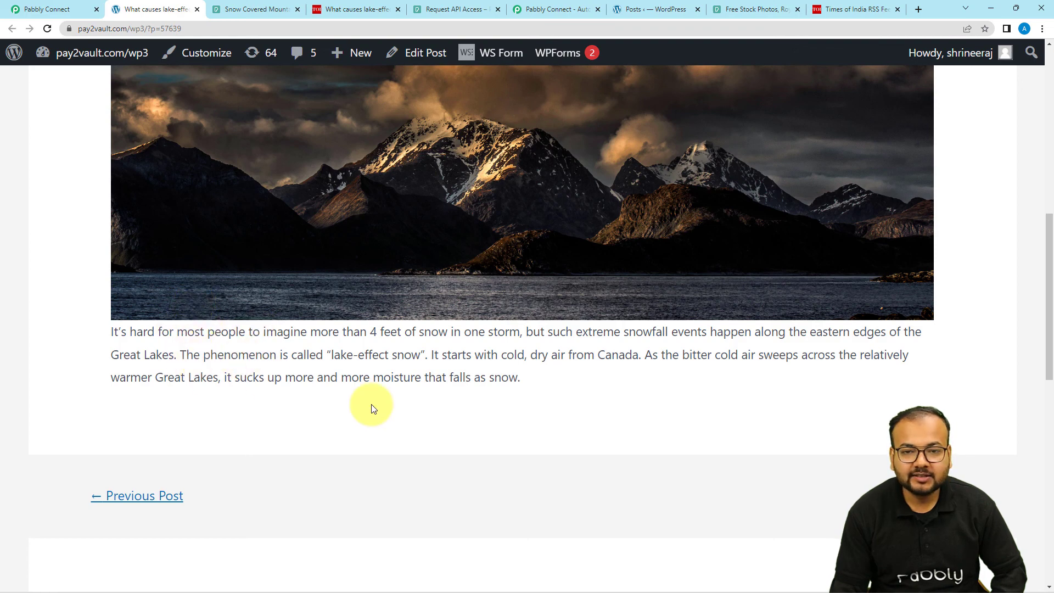
{"action": "scroll", "coordinate": [371, 404], "scroll_direction": "up", "scroll_amount": 5}
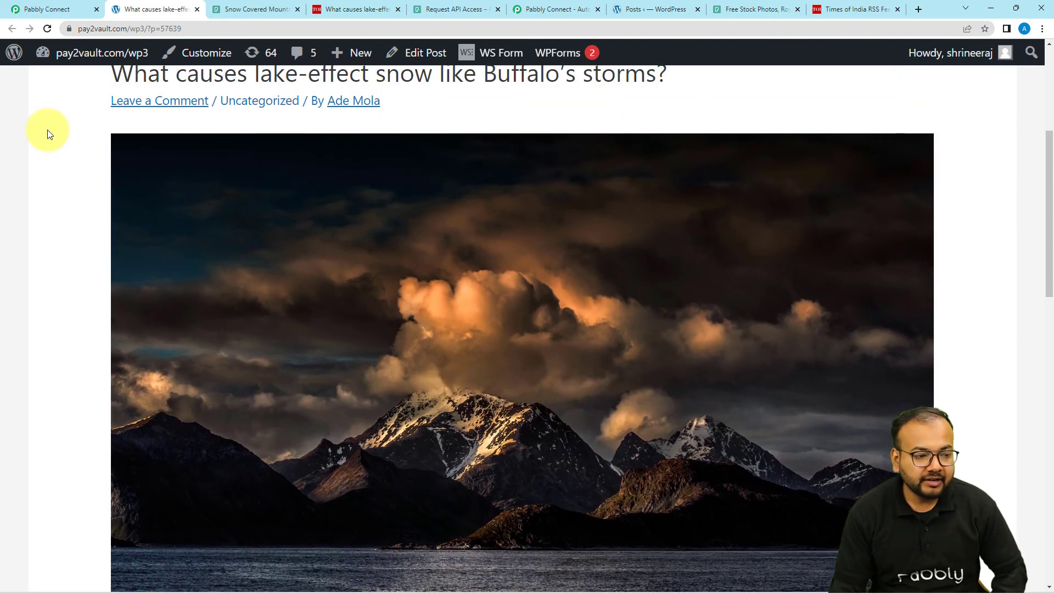
Switch back to the Pabbly Connect workflow and collapse the WordPress, Pexels and RSS steps to review the whole sequence.
{"action": "left_click", "coordinate": [51, 7]}
{"action": "scroll", "coordinate": [380, 200], "scroll_direction": "up", "scroll_amount": 8}
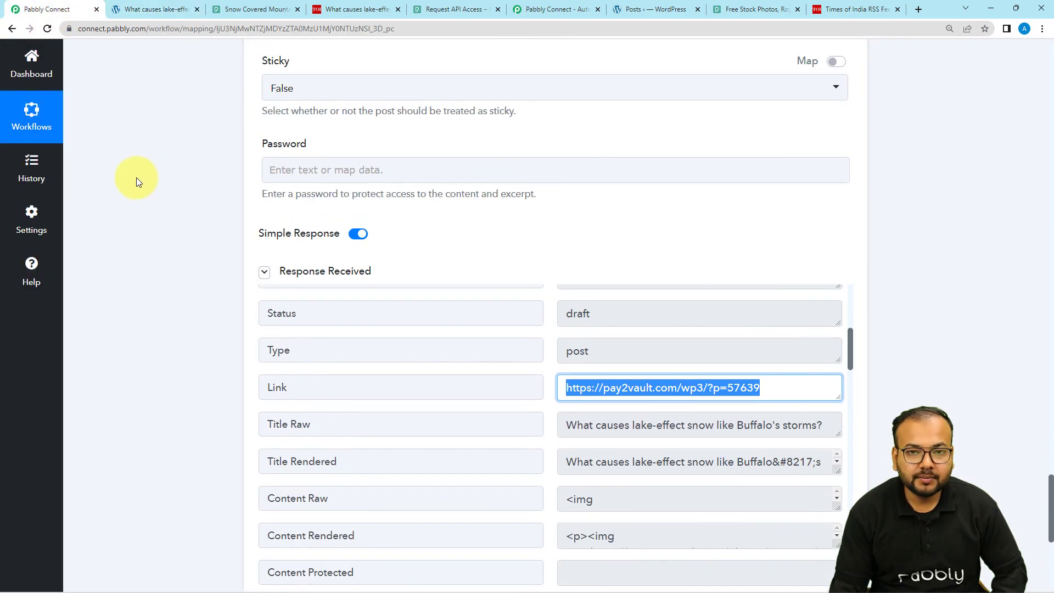
{"action": "scroll", "coordinate": [848, 135], "scroll_direction": "up", "scroll_amount": 15}
{"action": "scroll", "coordinate": [848, 135], "scroll_direction": "up", "scroll_amount": 5}
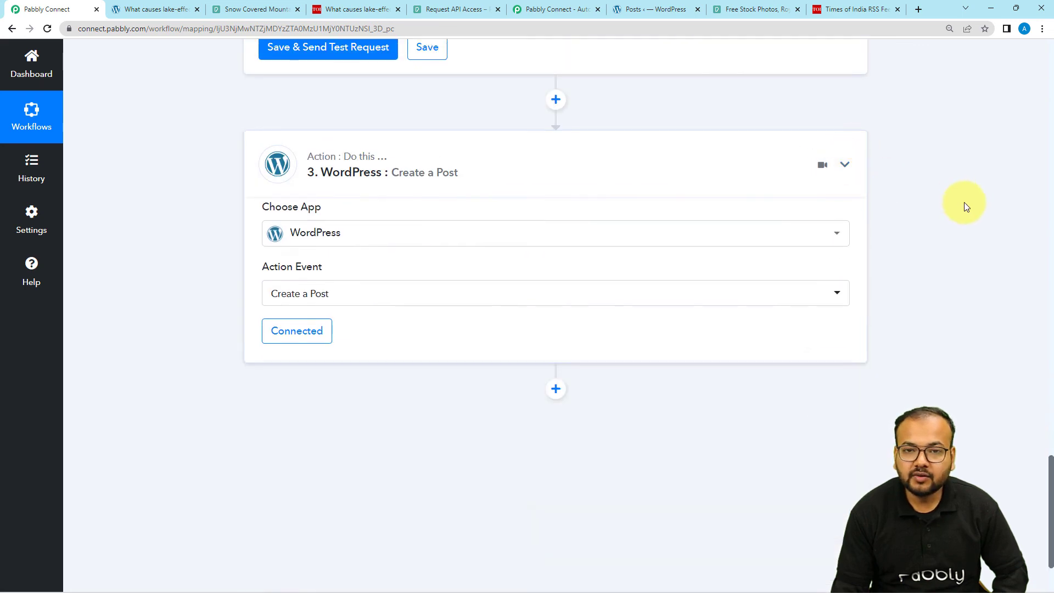
{"action": "scroll", "coordinate": [966, 206], "scroll_direction": "up", "scroll_amount": 18}
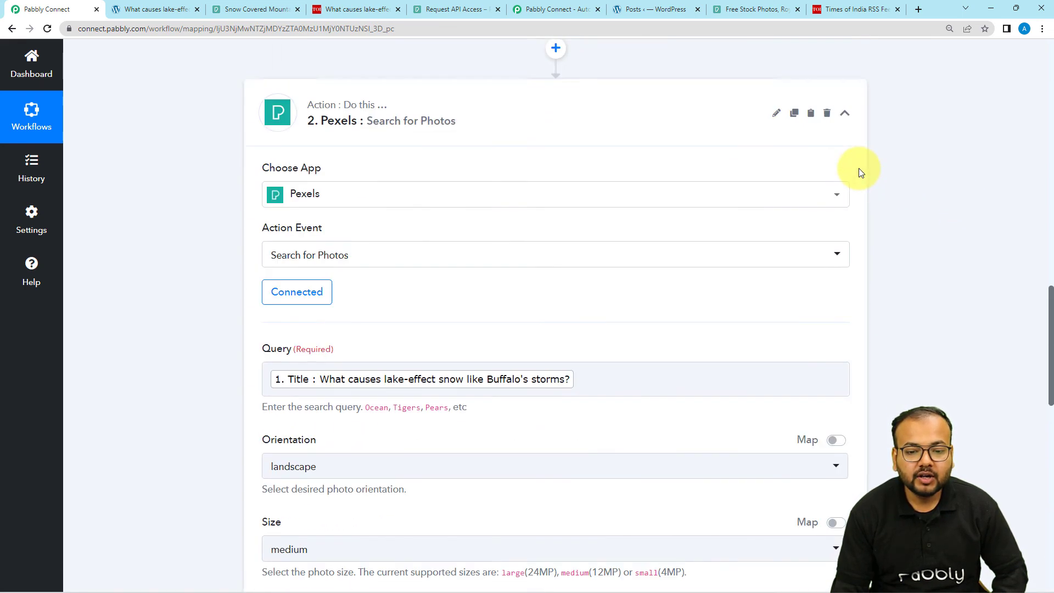
{"action": "scroll", "coordinate": [856, 164], "scroll_direction": "up", "scroll_amount": 2}
{"action": "left_click", "coordinate": [844, 146]}
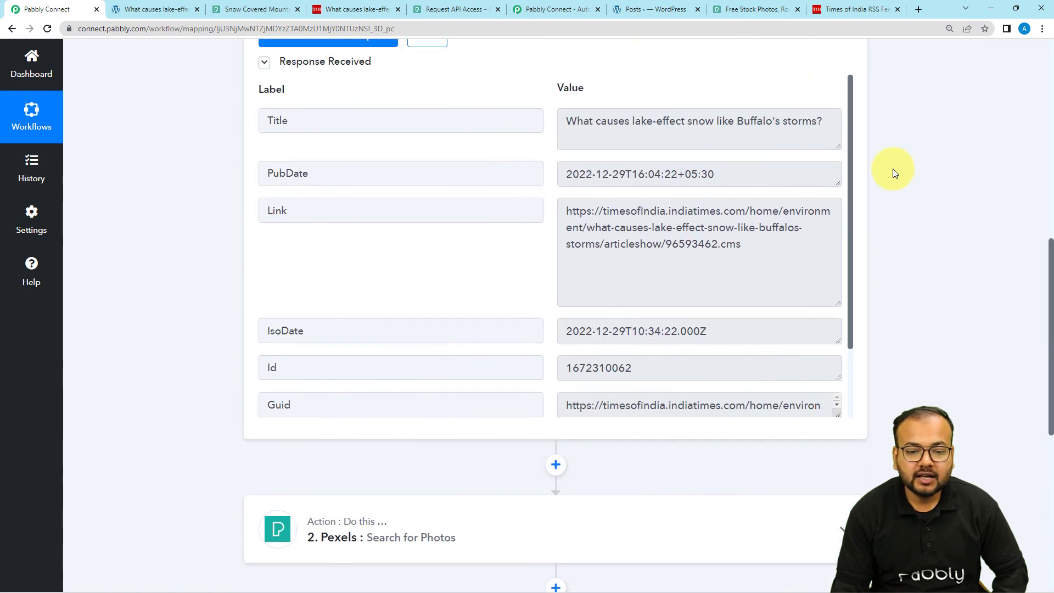
{"action": "scroll", "coordinate": [894, 169], "scroll_direction": "up", "scroll_amount": 10}
{"action": "left_click", "coordinate": [843, 222]}
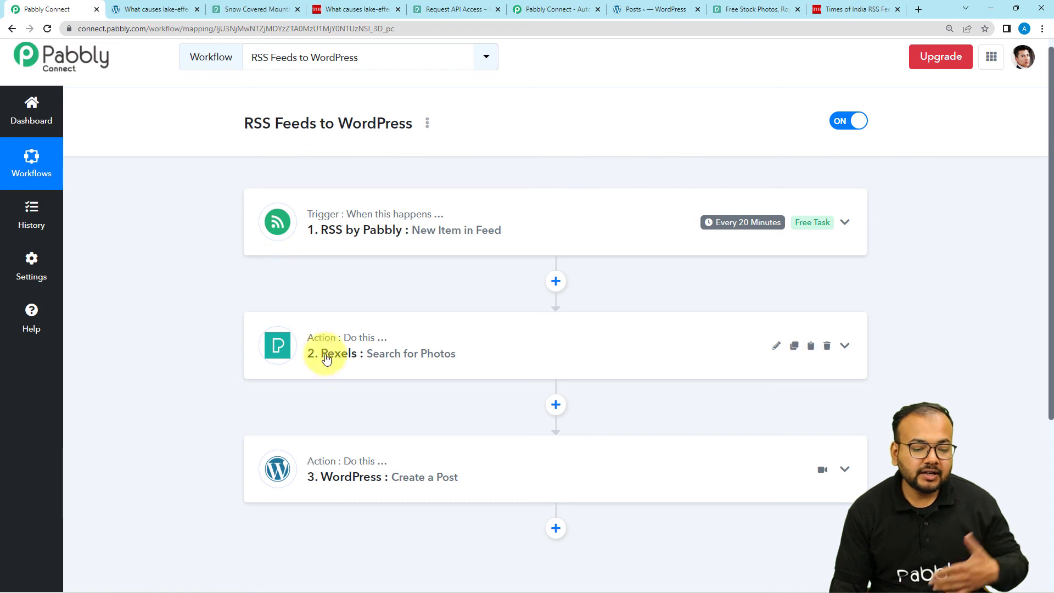
{"action": "scroll", "coordinate": [377, 397], "scroll_direction": "down", "scroll_amount": 3}
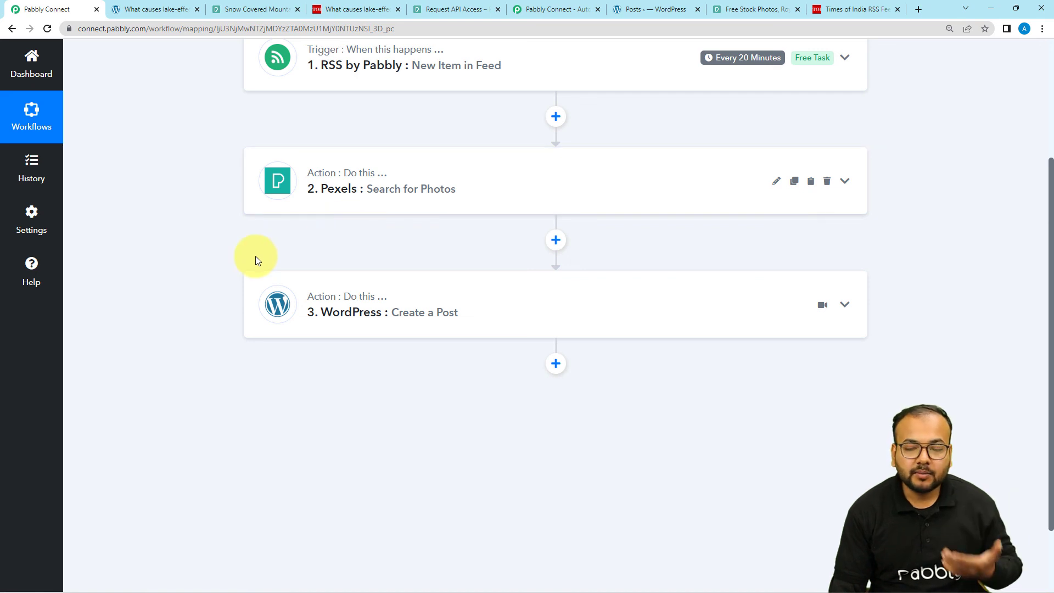
{"action": "scroll", "coordinate": [256, 258], "scroll_direction": "up", "scroll_amount": 3}
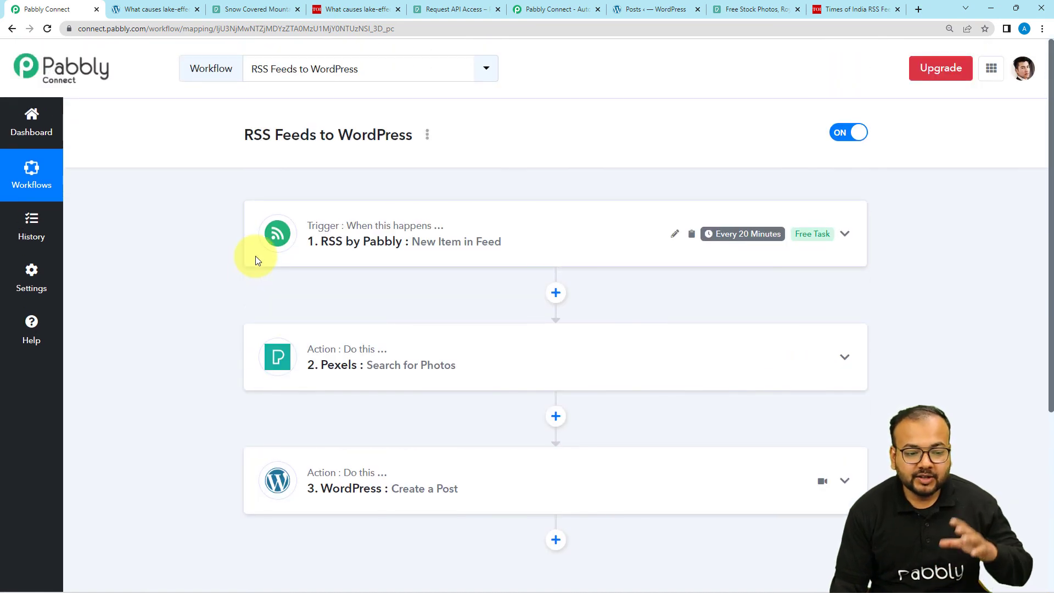